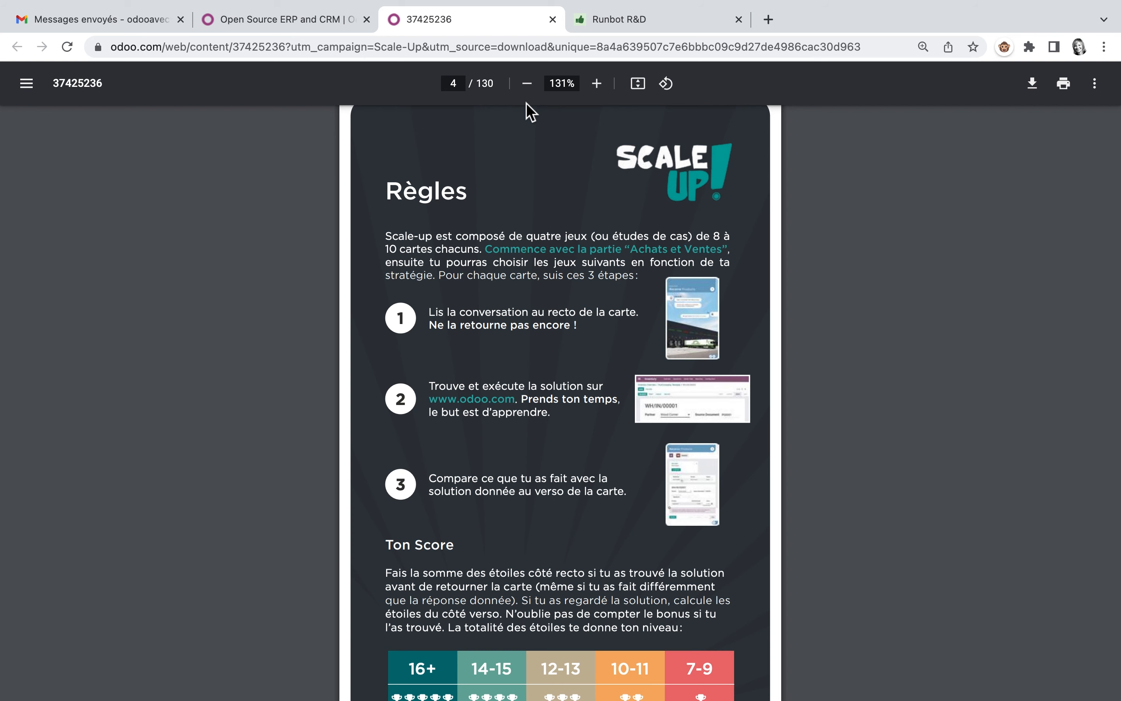
Step: Look over the Scale-Up prologue and rules, and view the Fabrication game overview on page 75 of the PDF
scroll(527, 292, up, 10)
scroll(527, 292, down, 1)
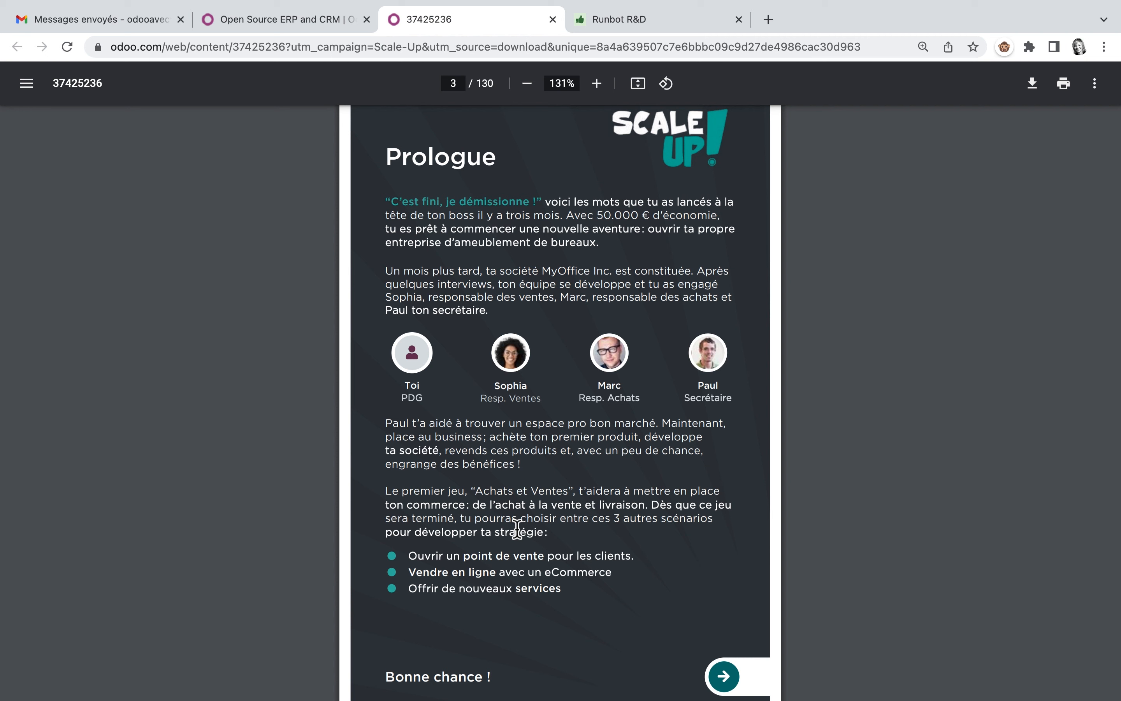
click(461, 83)
text(75)
key(Return)
scroll(491, 250, down, 1)
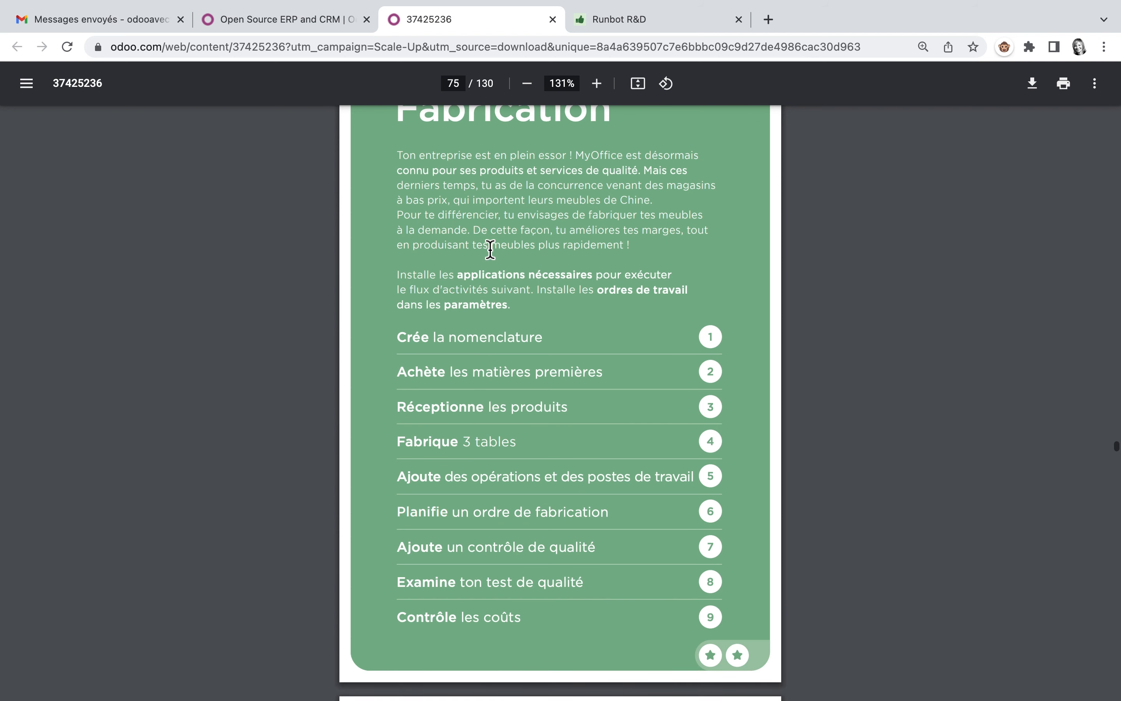
scroll(490, 250, up, 1)
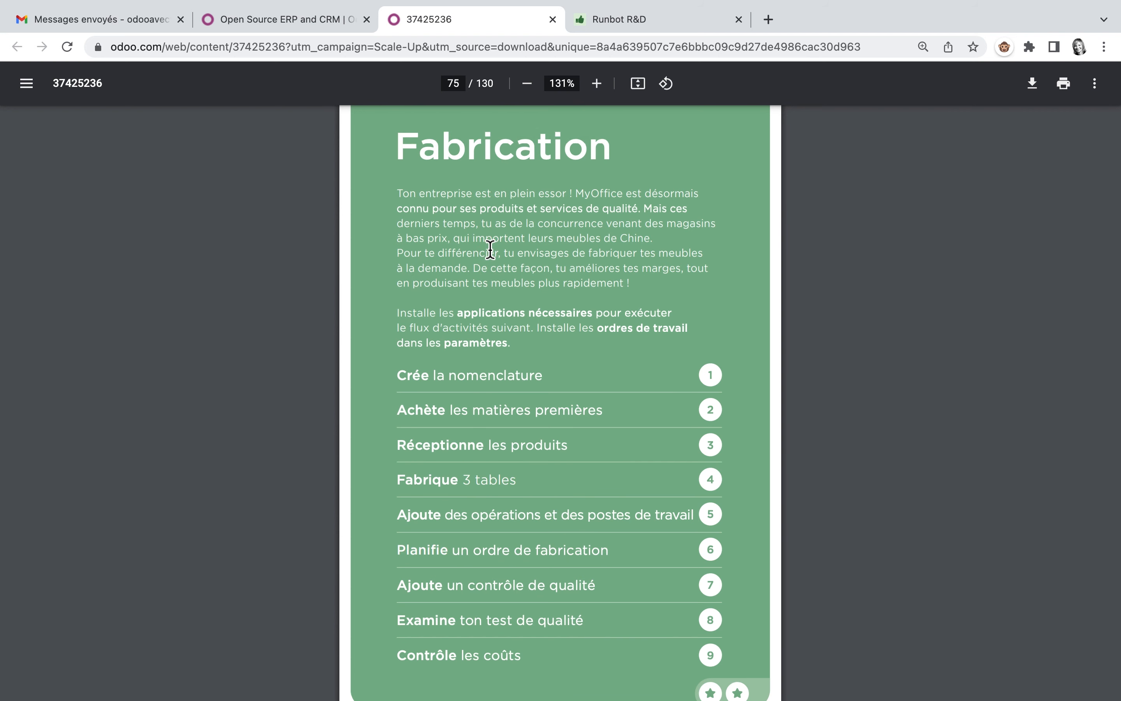
Step: View page 95 of the PDF, with the overview of the barcode game
click(465, 83)
key(BackSpace)
text(95)
key(Return)
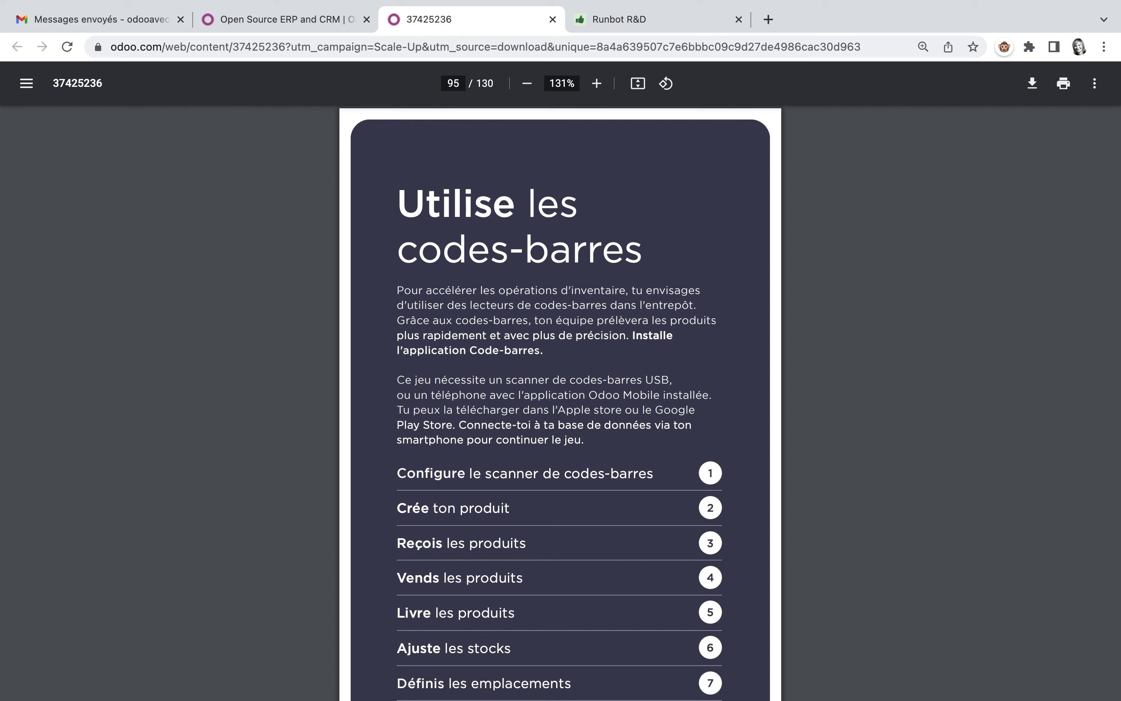
Step: View page 113 of the PDF and read the overview of the "Crée ton application" game
click(457, 83)
text(113)
key(Return)
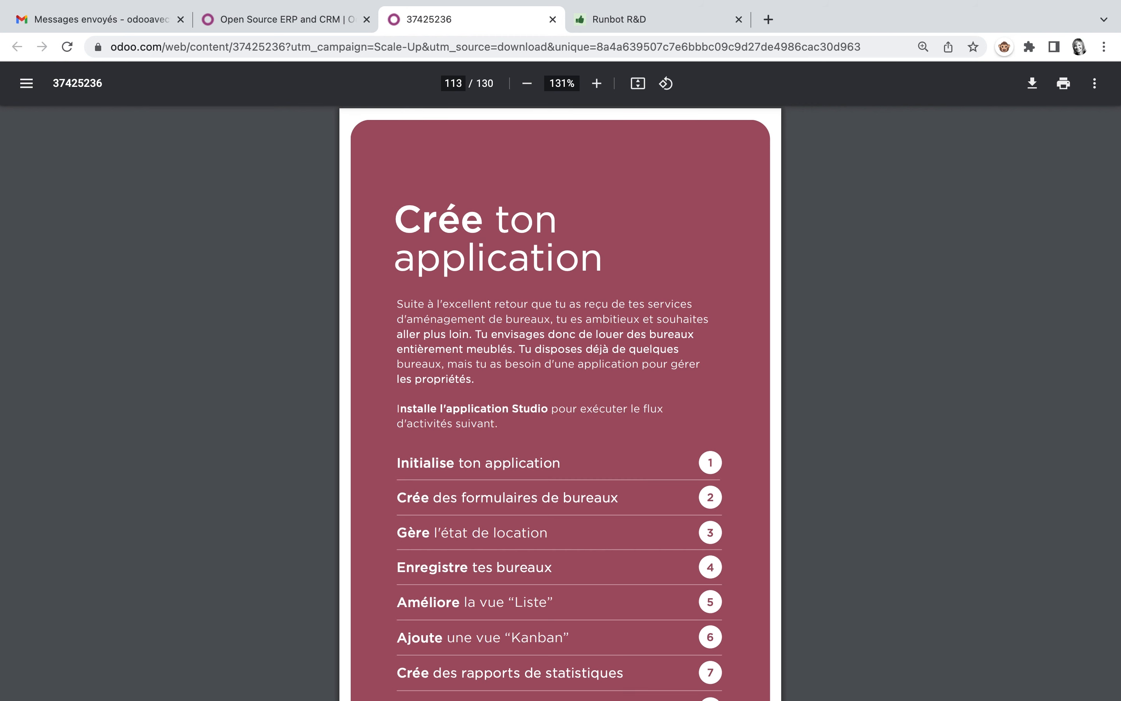
scroll(557, 351, down, 2)
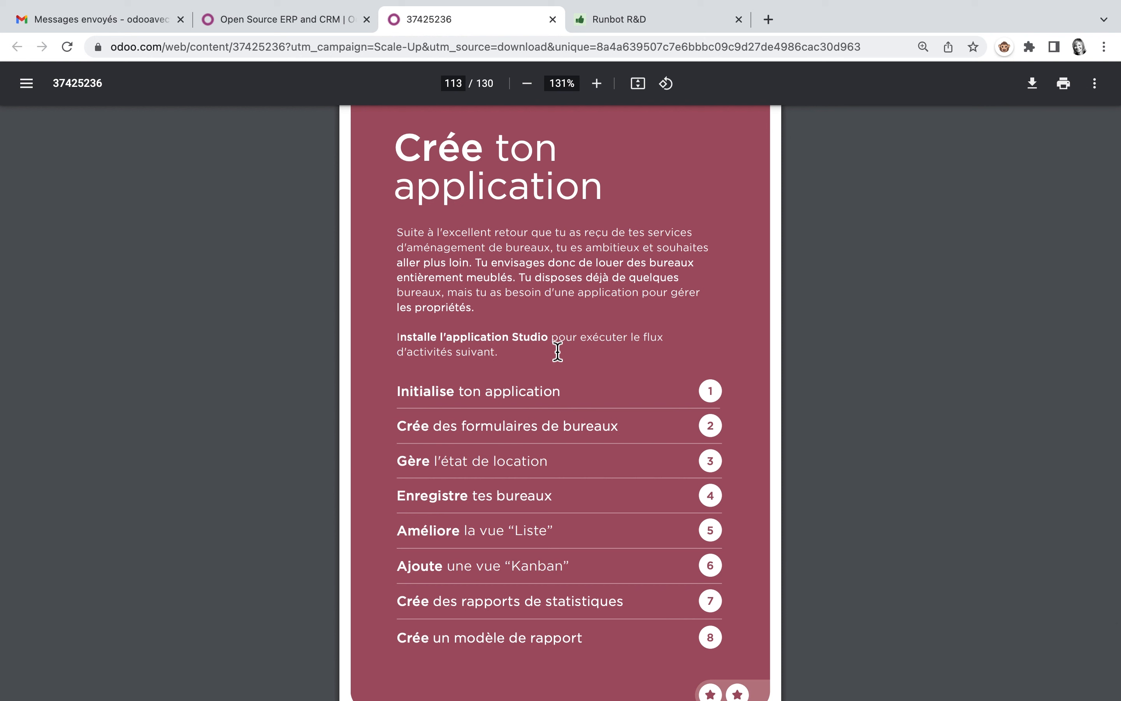
Step: Show the overview of the "Vente de Services" game on page 59 of the PDF
click(302, 18)
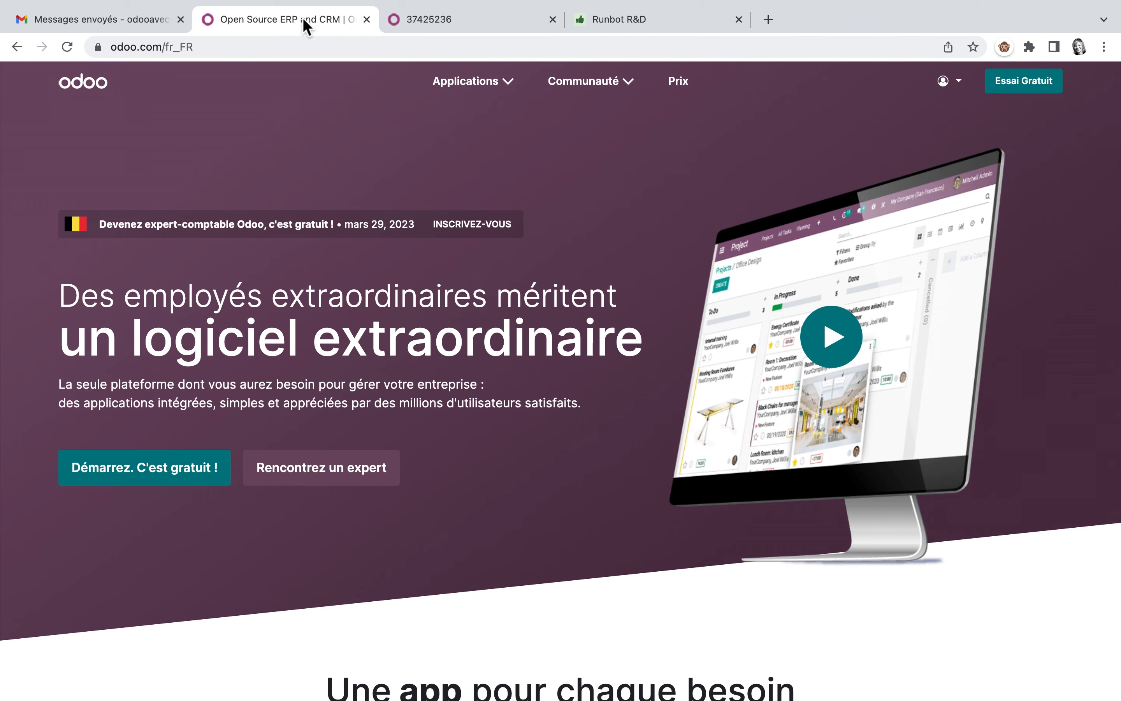
click(458, 23)
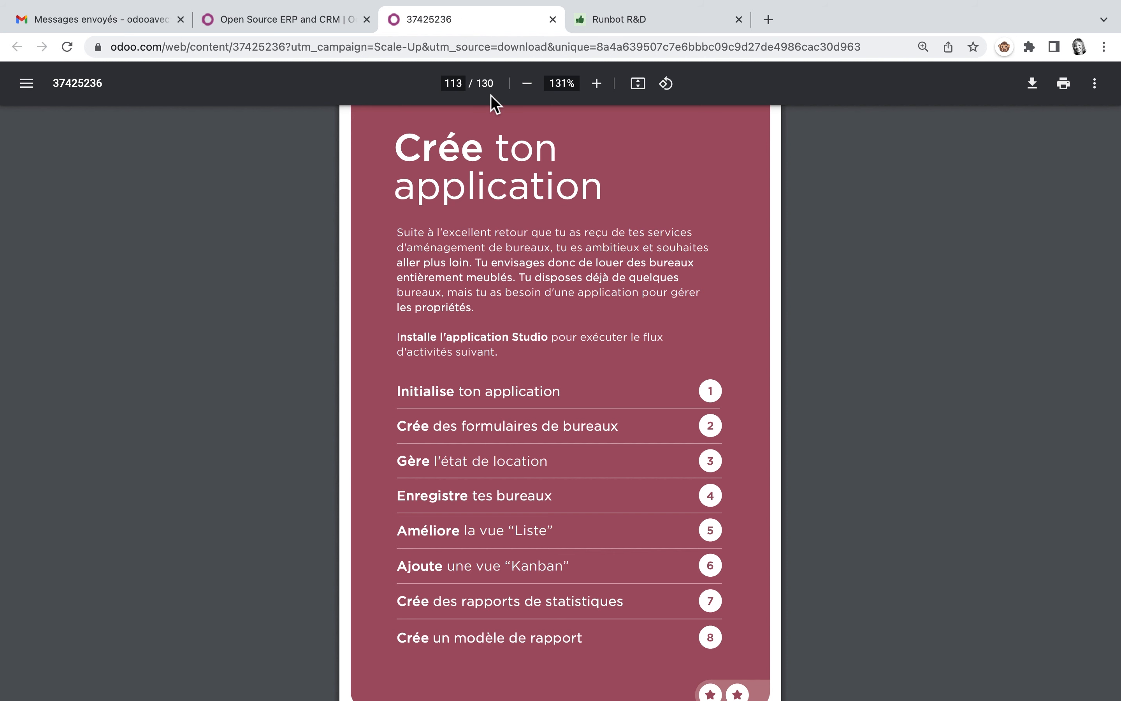
click(453, 83)
text(59)
key(Return)
scroll(470, 318, down, 1)
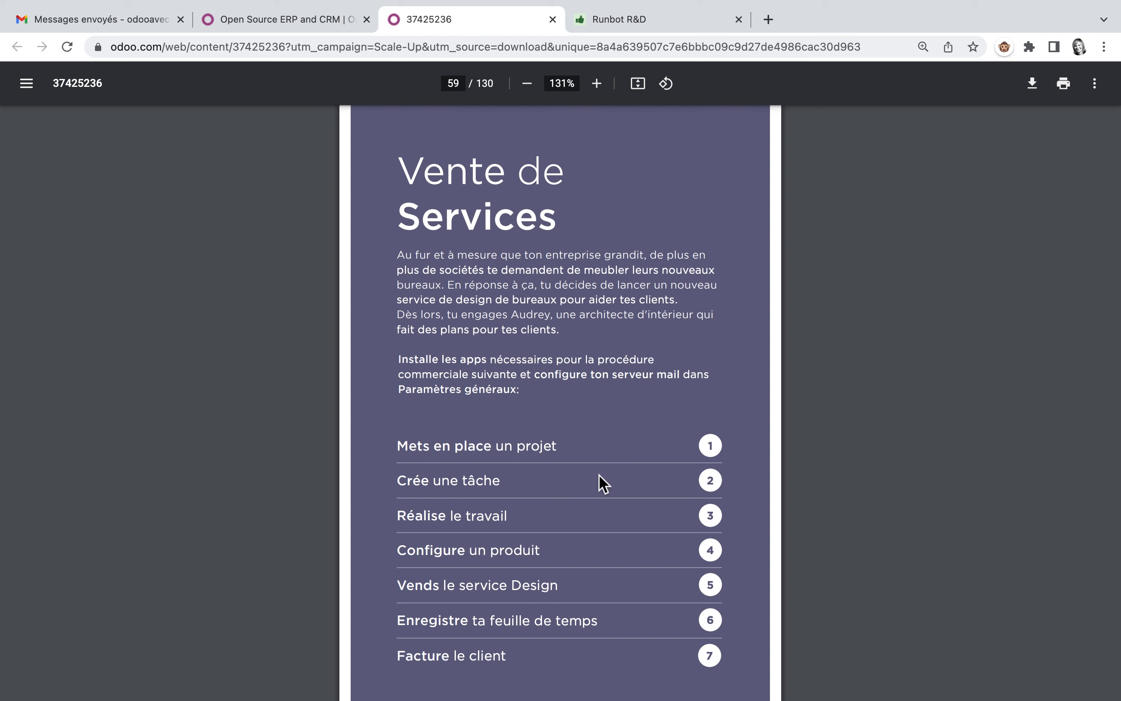
Step: Switch to the Odoo website, open My Databases and connect to the edu-scaleup25 database
click(305, 23)
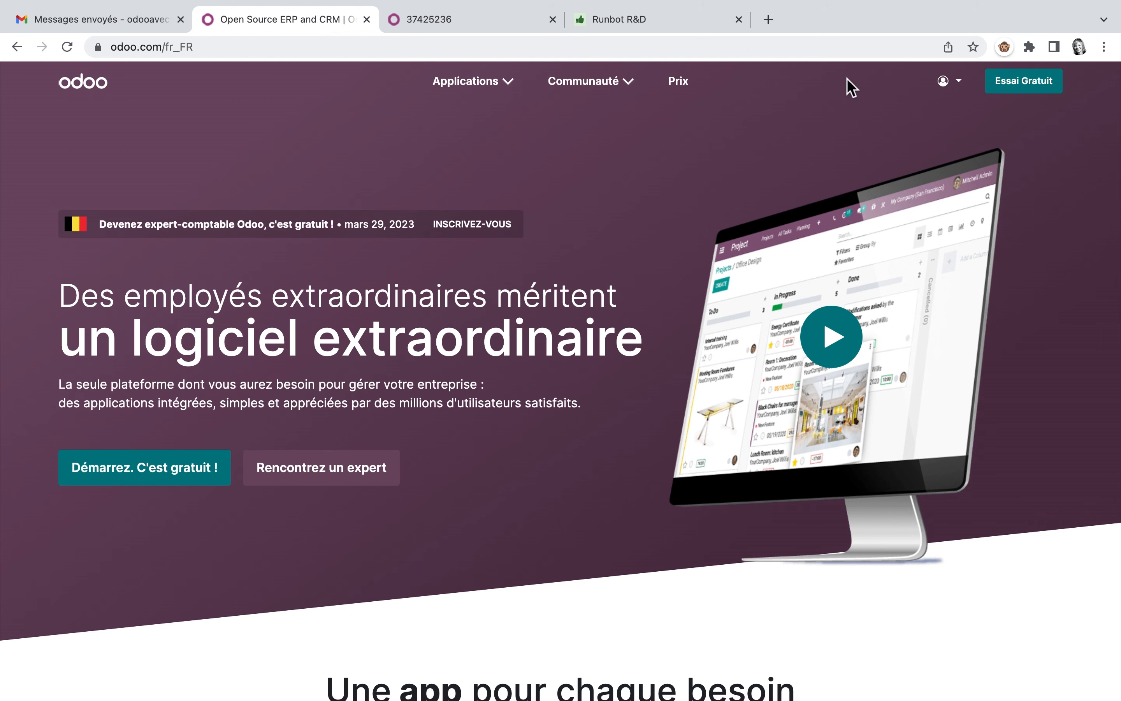
click(965, 88)
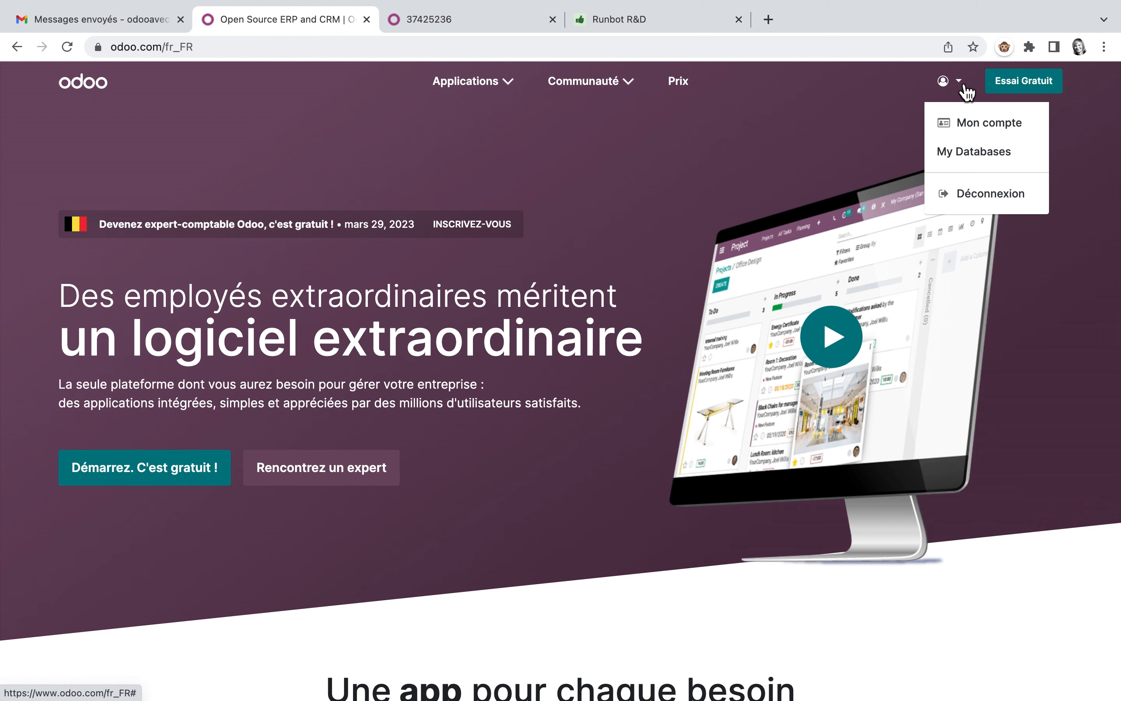
click(960, 153)
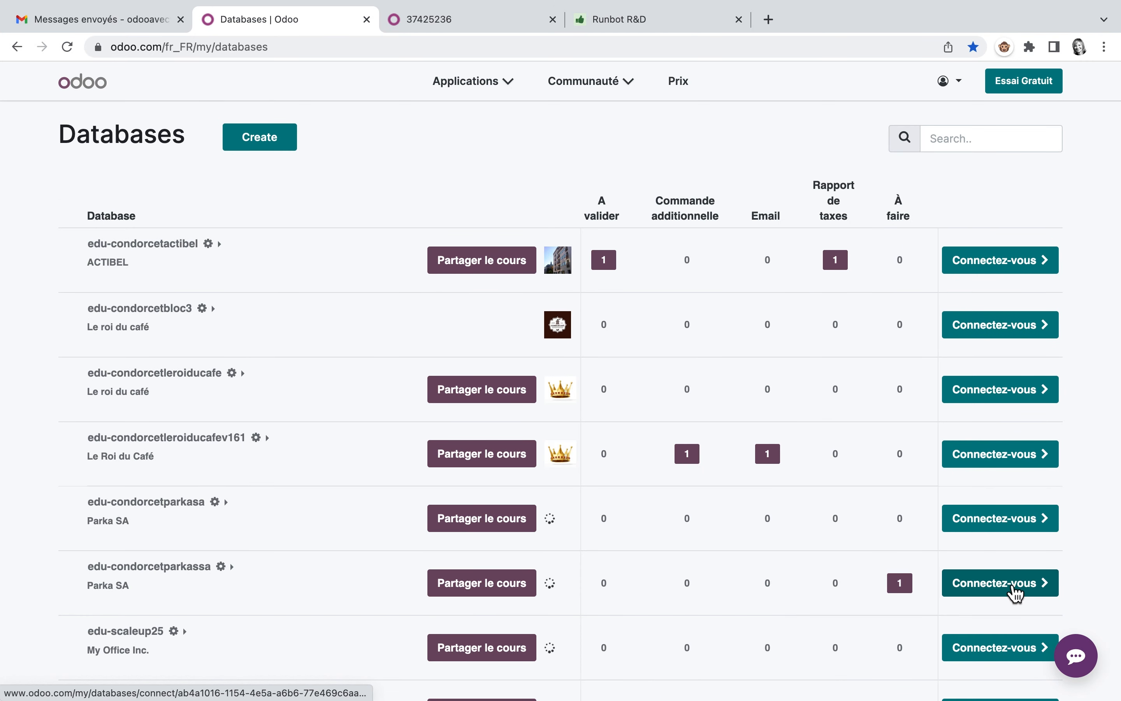
click(1002, 658)
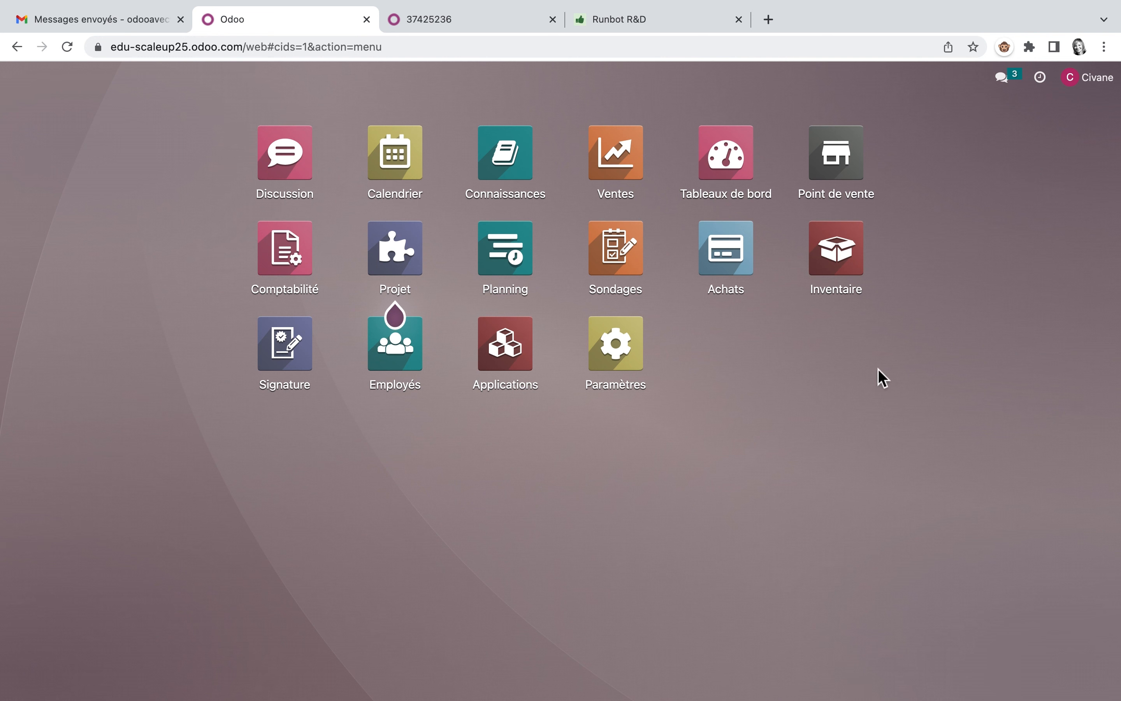
Step: Open the Applications app and show the modules in list view
mouse_move(411, 236)
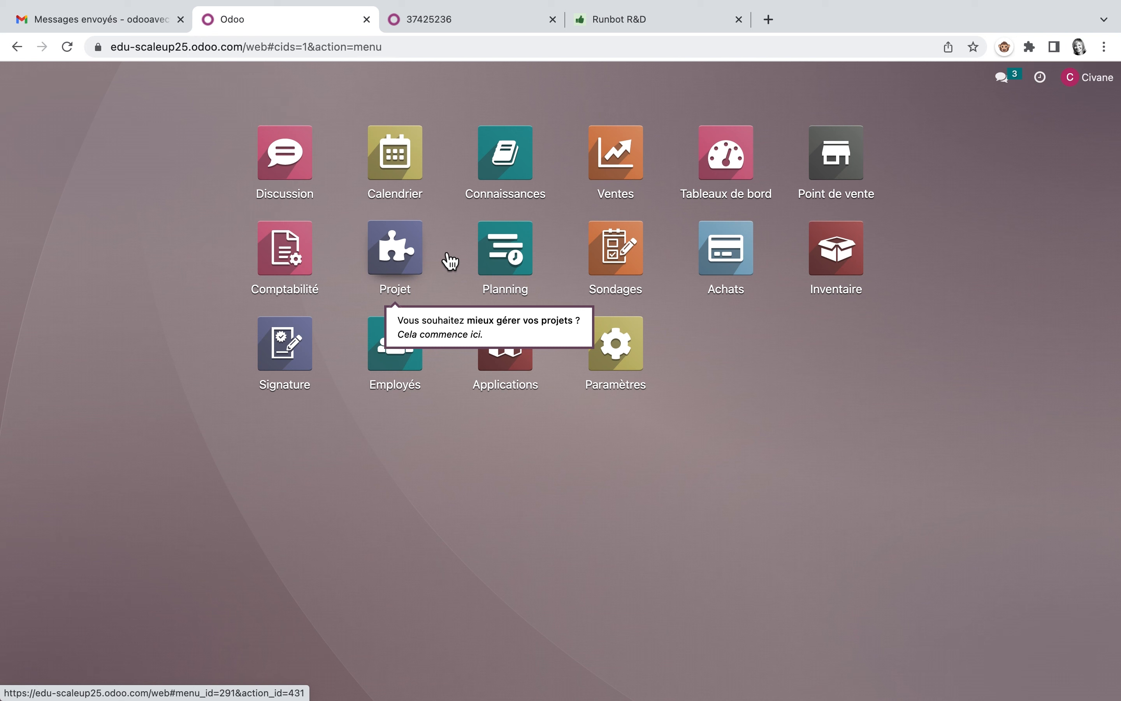
click(525, 357)
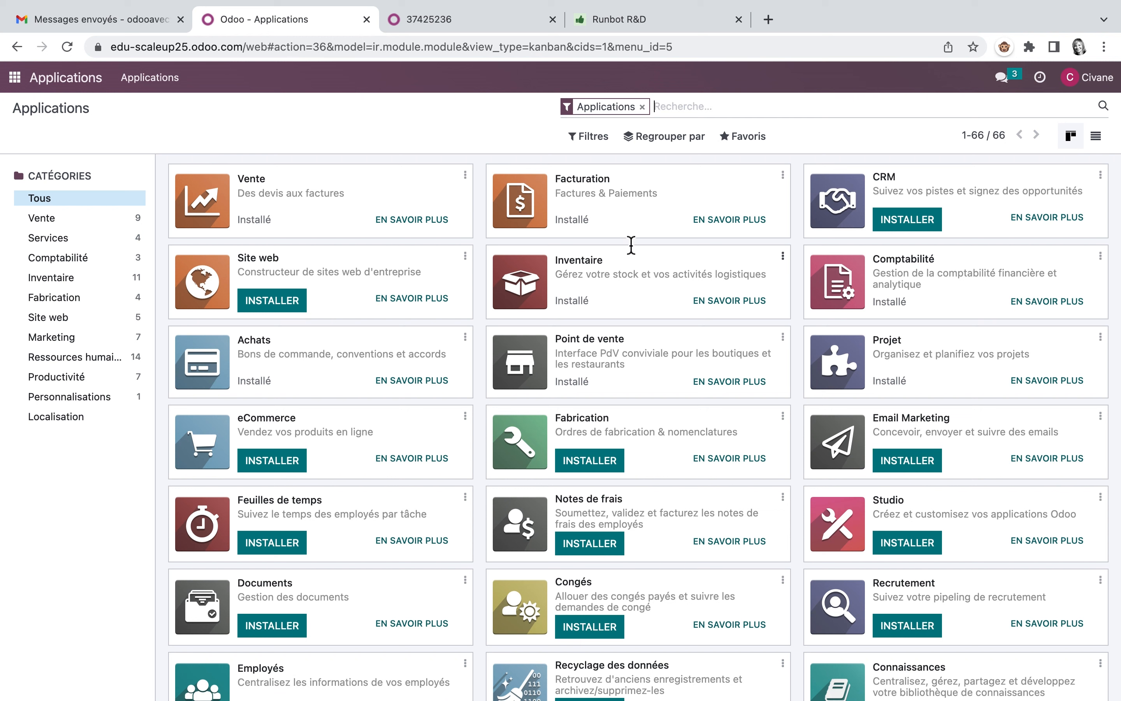
click(697, 106)
click(1096, 137)
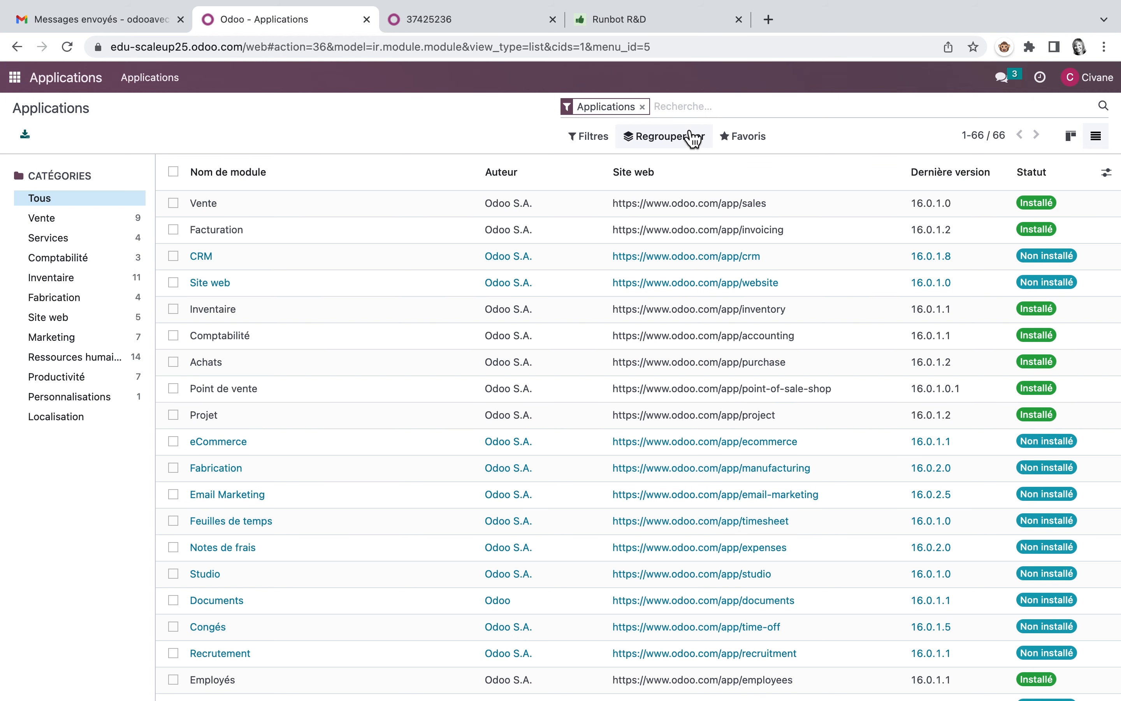
Step: Search the modules for "feuille" and install Feuilles de temps with the batch action for activating modules
text(feuille)
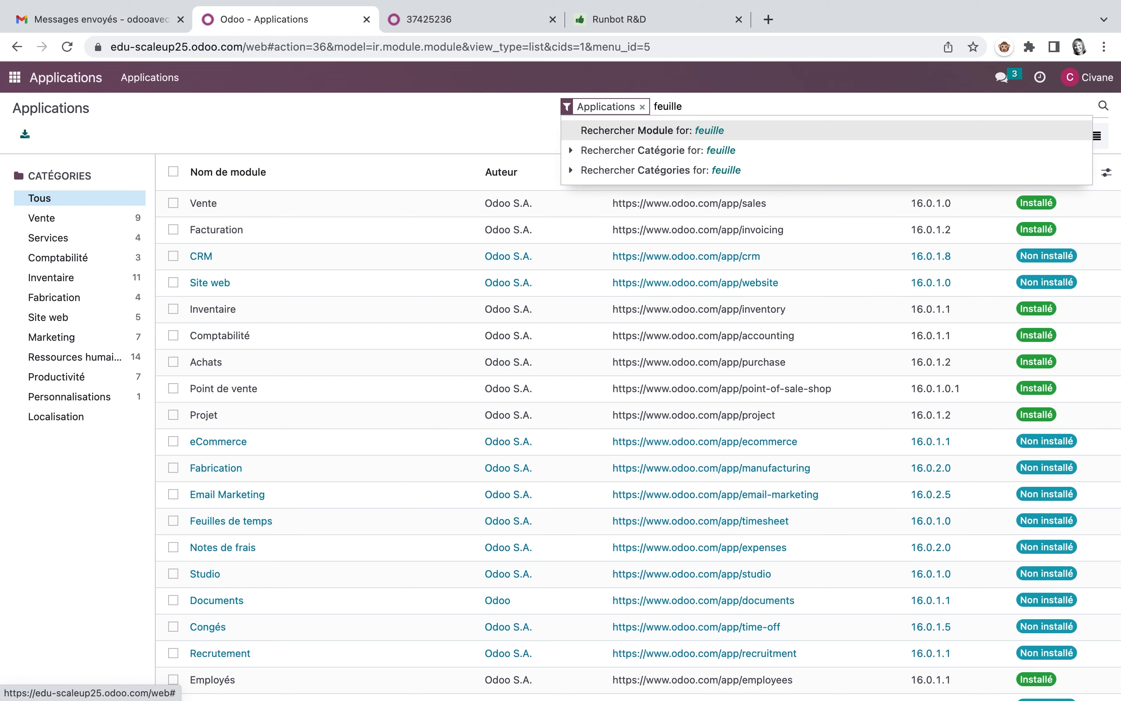
key(Return)
click(174, 204)
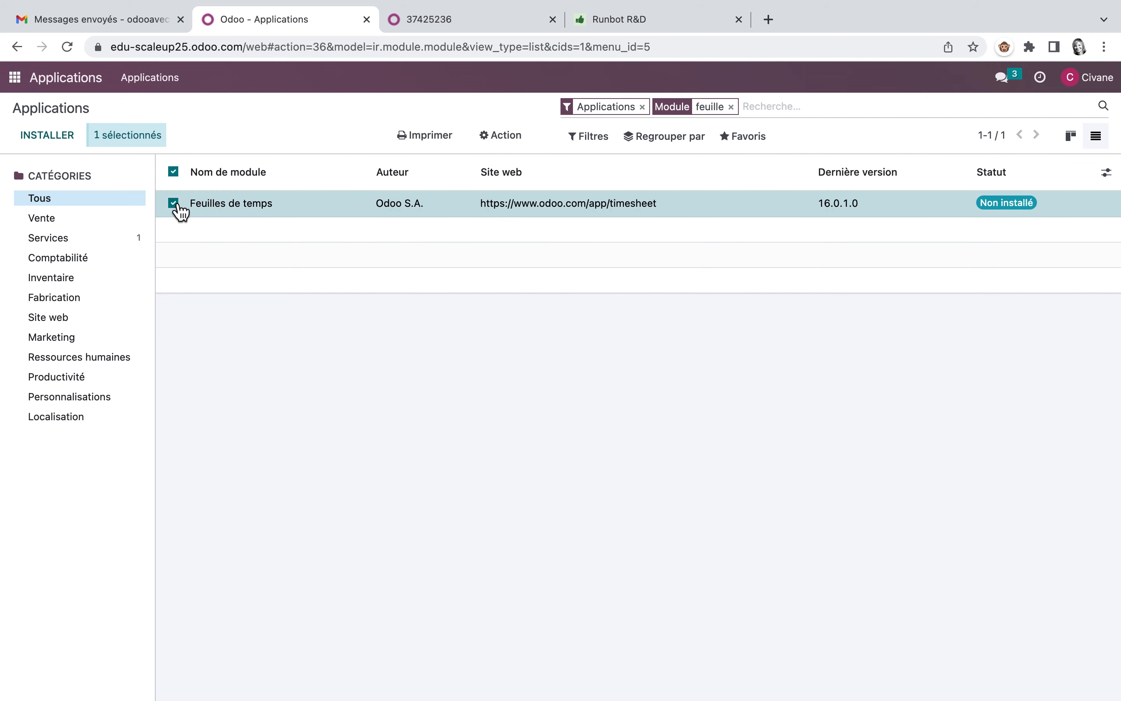
click(517, 148)
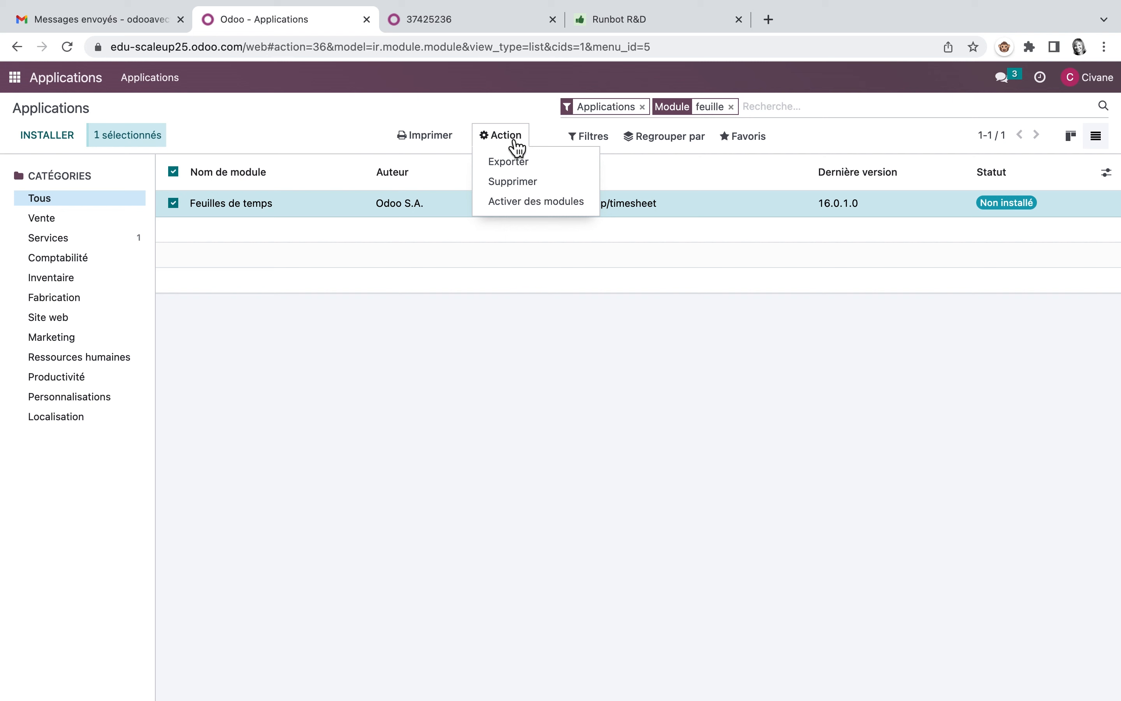
click(533, 201)
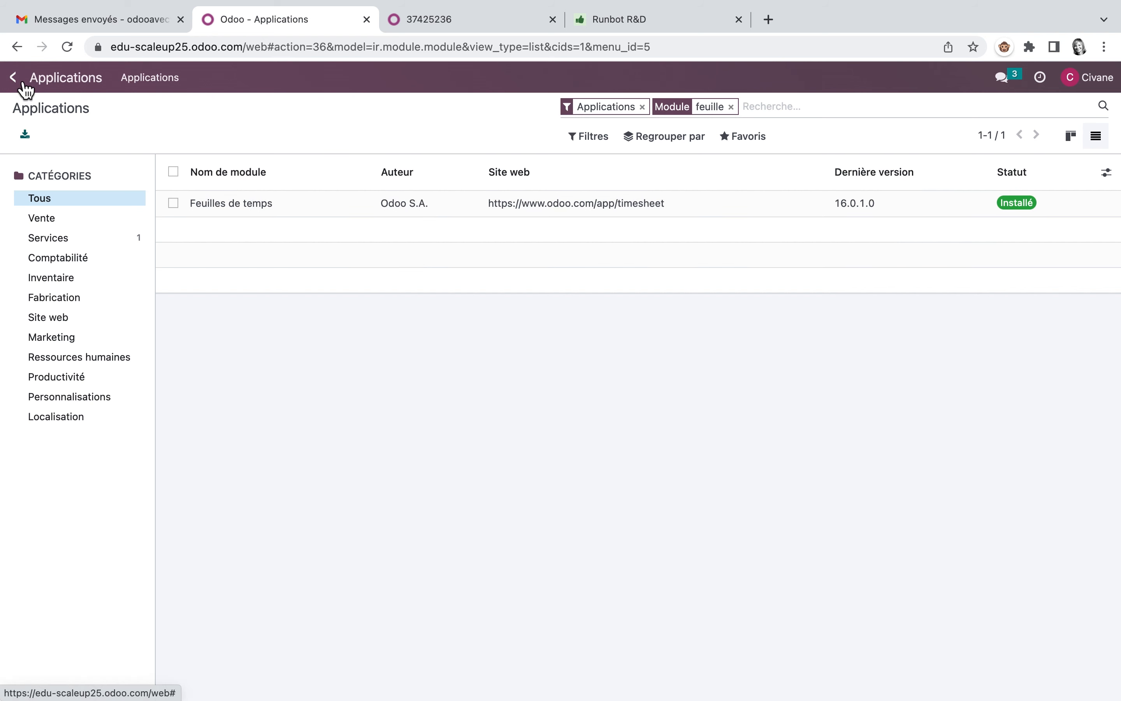
Step: Check the general settings for a Feuilles de temps section, and return to the home screen
click(14, 77)
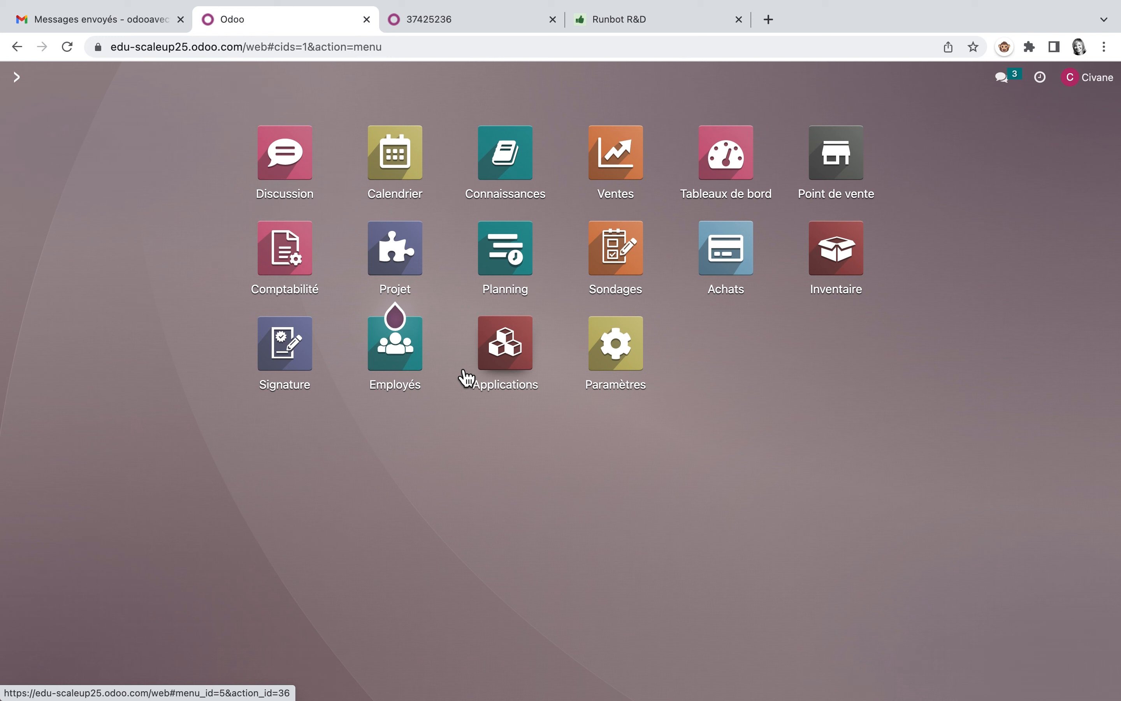
click(628, 353)
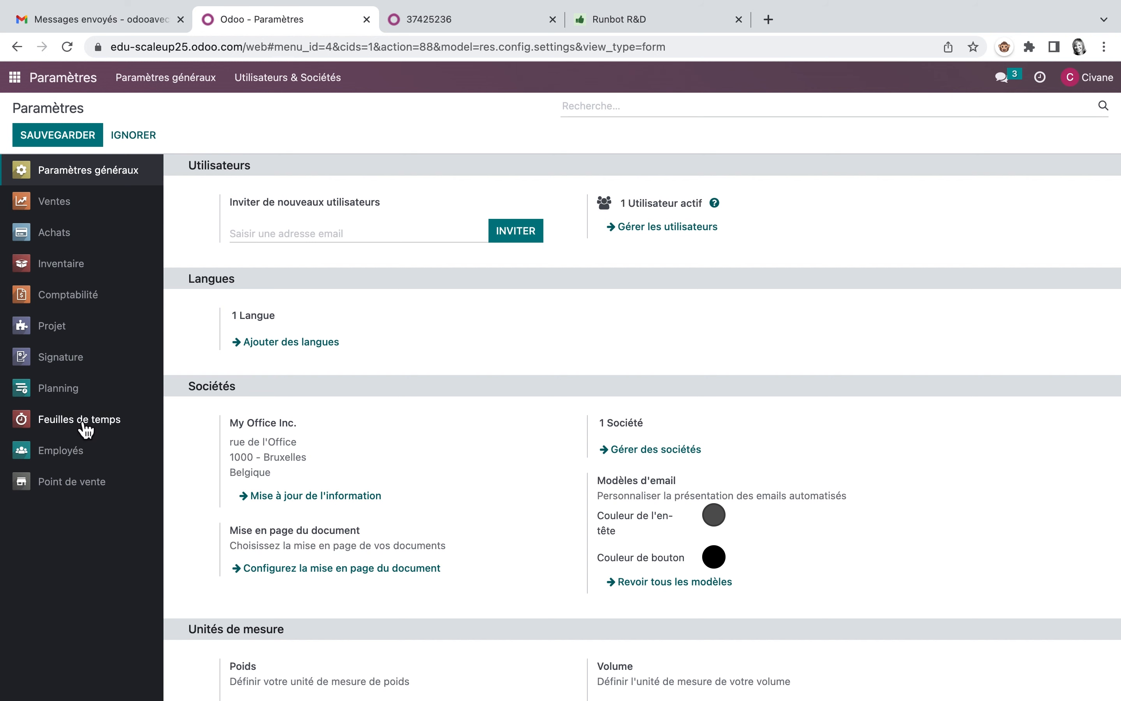
click(19, 83)
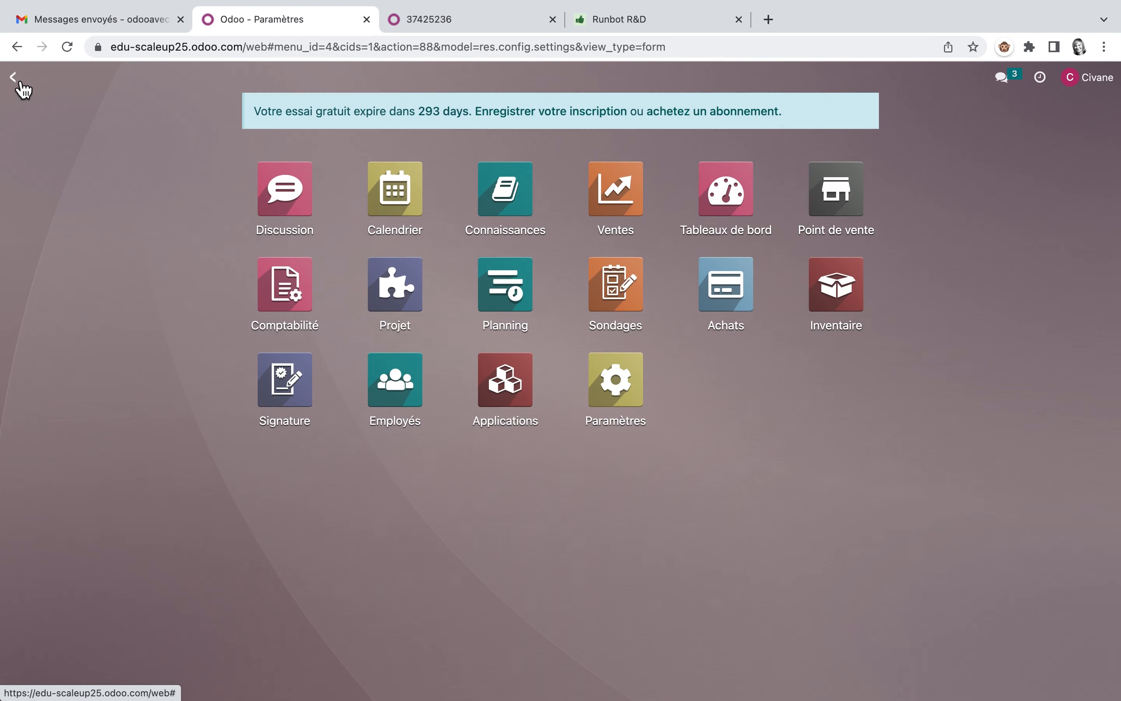
Step: Filter the applications by Non installé to view those still available, and return to the home screen
click(522, 371)
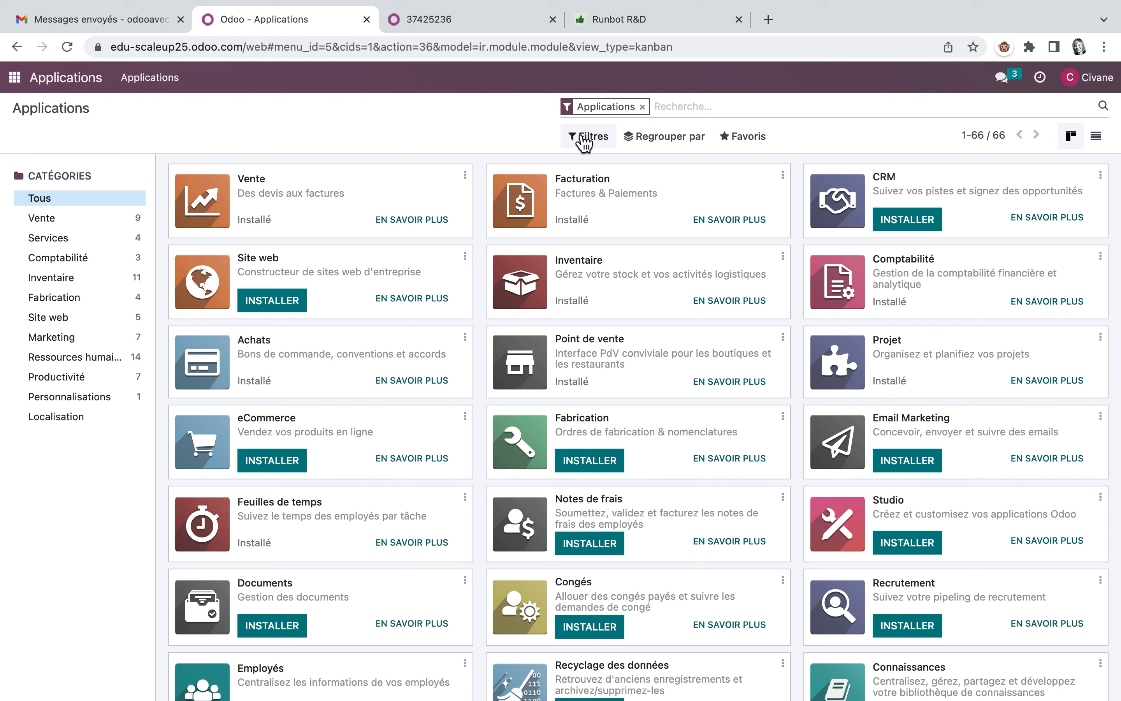
click(596, 144)
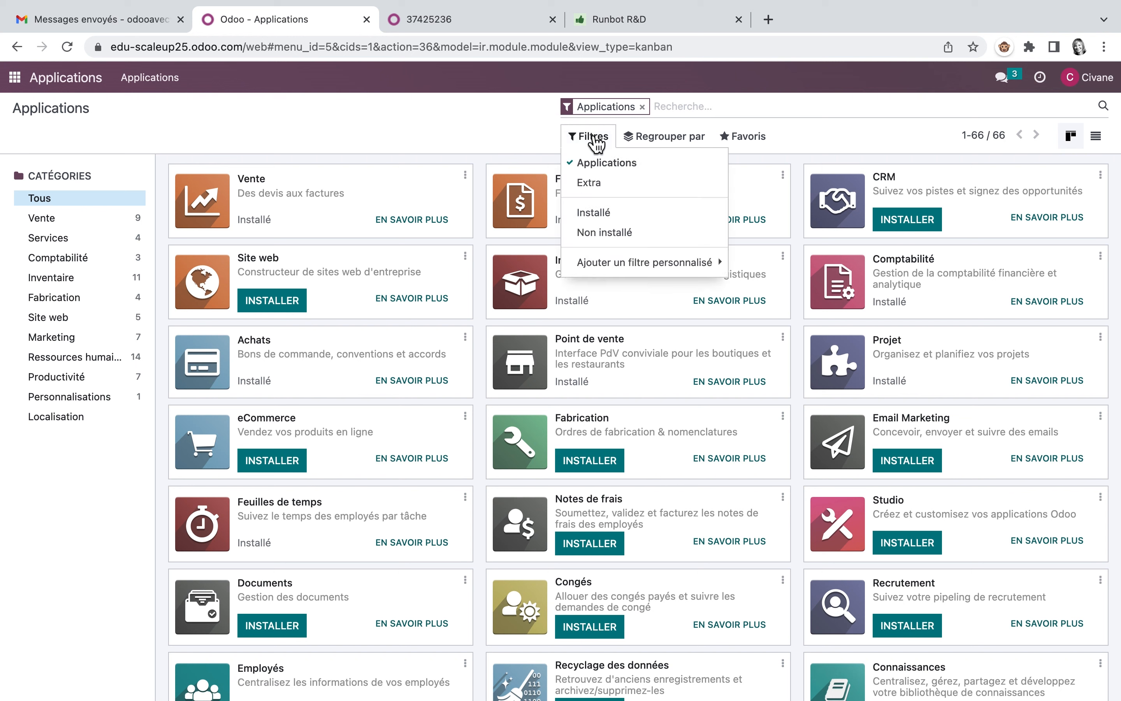
click(604, 221)
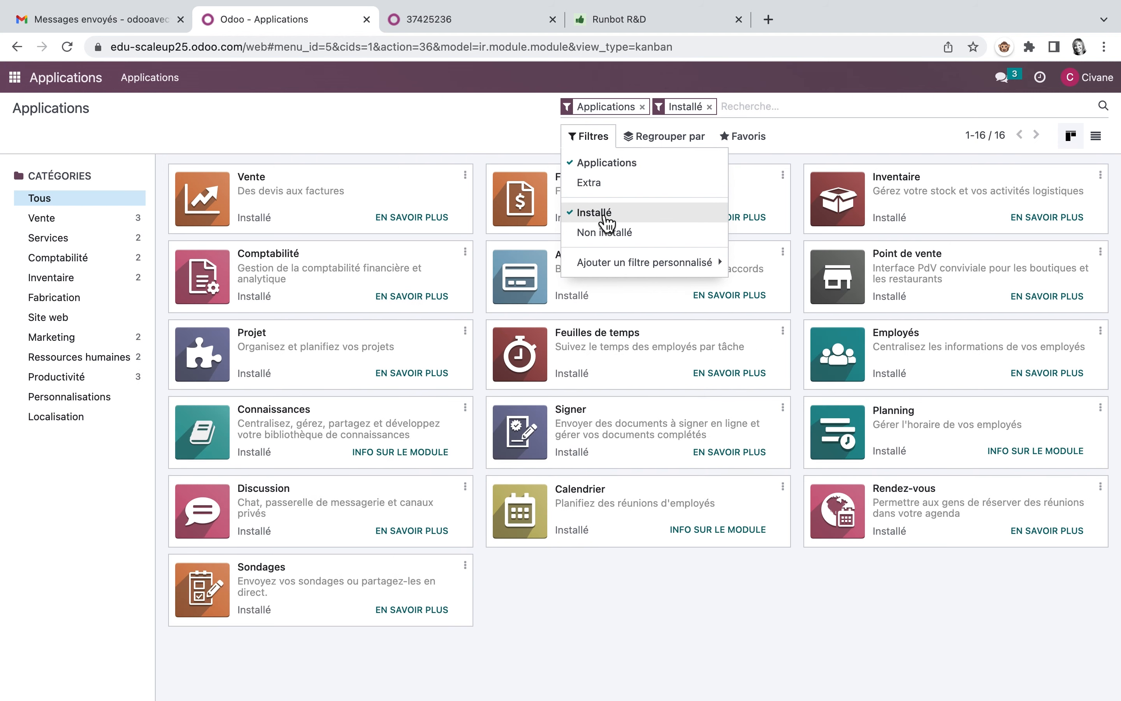
click(602, 214)
click(605, 233)
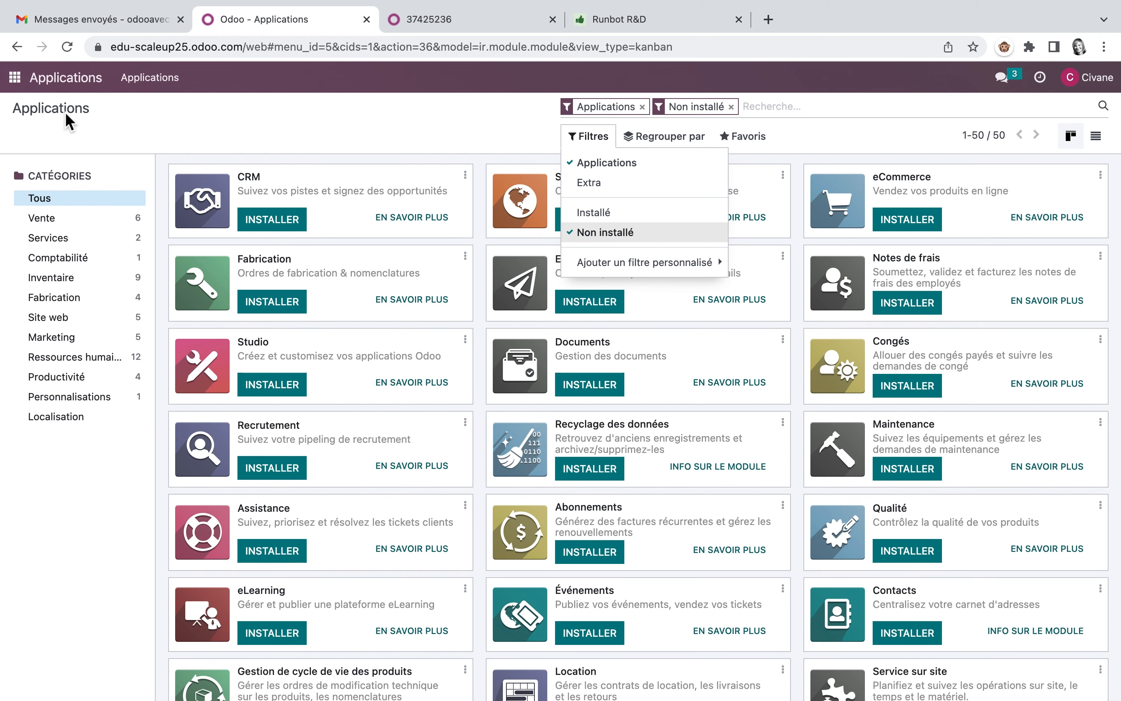
click(18, 79)
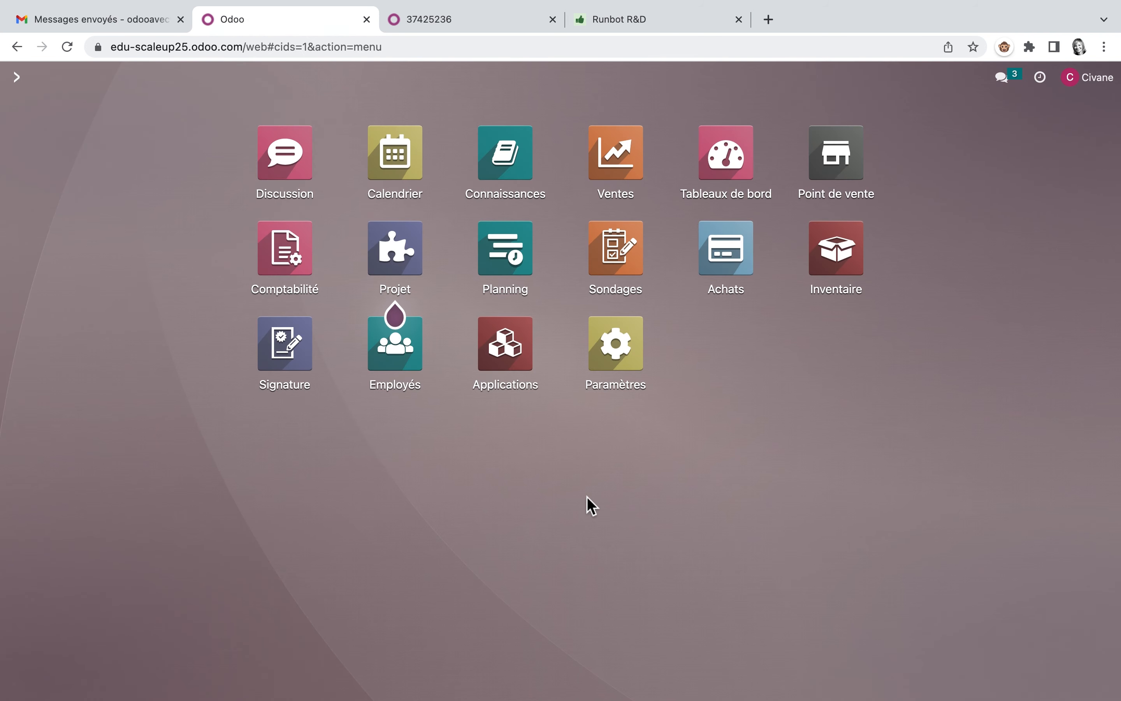
Step: Read the "Installe les Apps" solution on page 60 of the PDF, including the custom mail server settings
click(507, 20)
scroll(524, 394, down, 10)
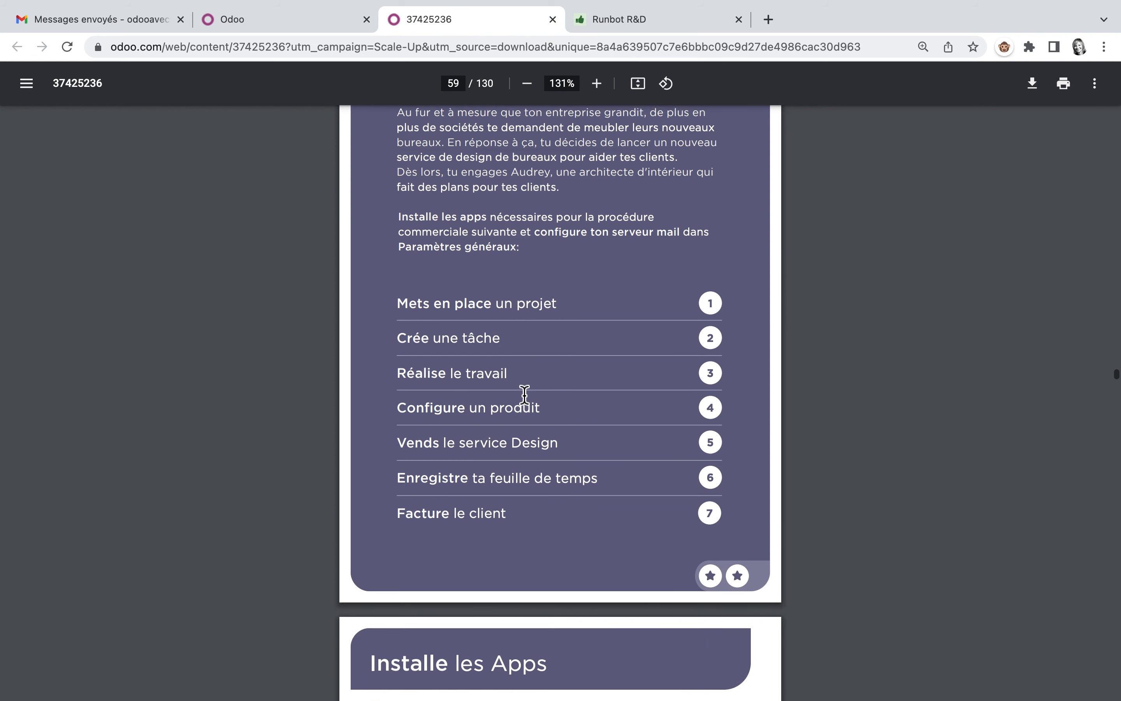
scroll(524, 394, down, 2)
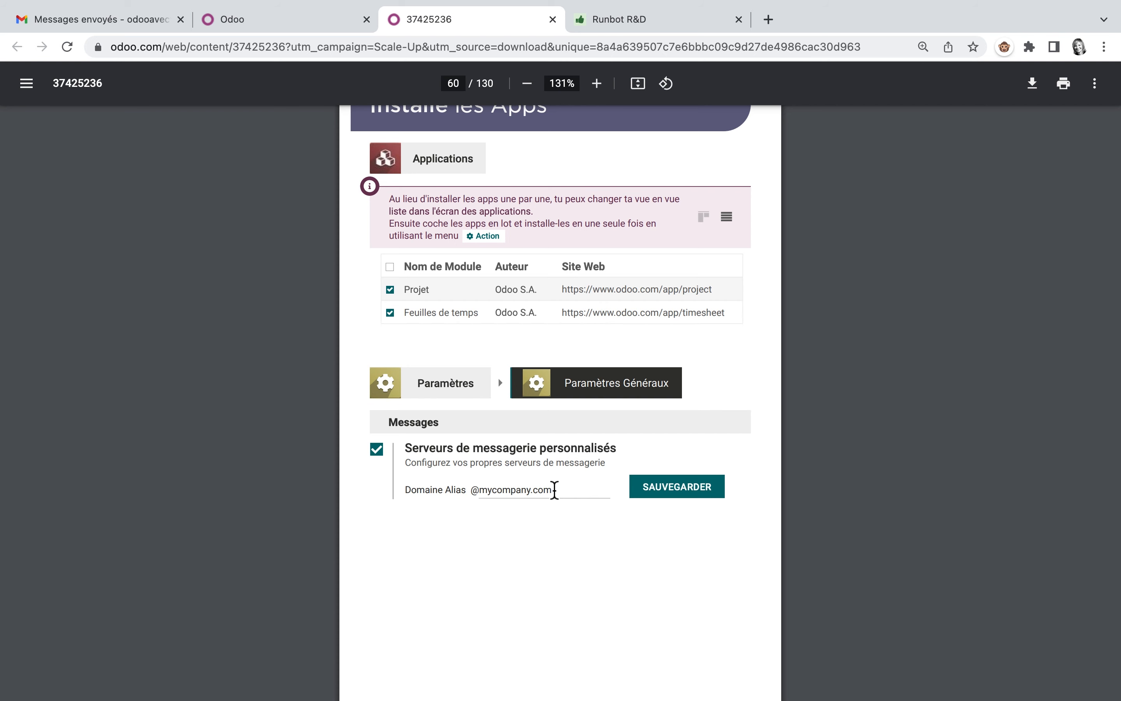
Step: Enable Serveurs de messagerie personnalisés in Odoo's general settings and compare its alias domain with the database's web address
click(318, 23)
click(618, 355)
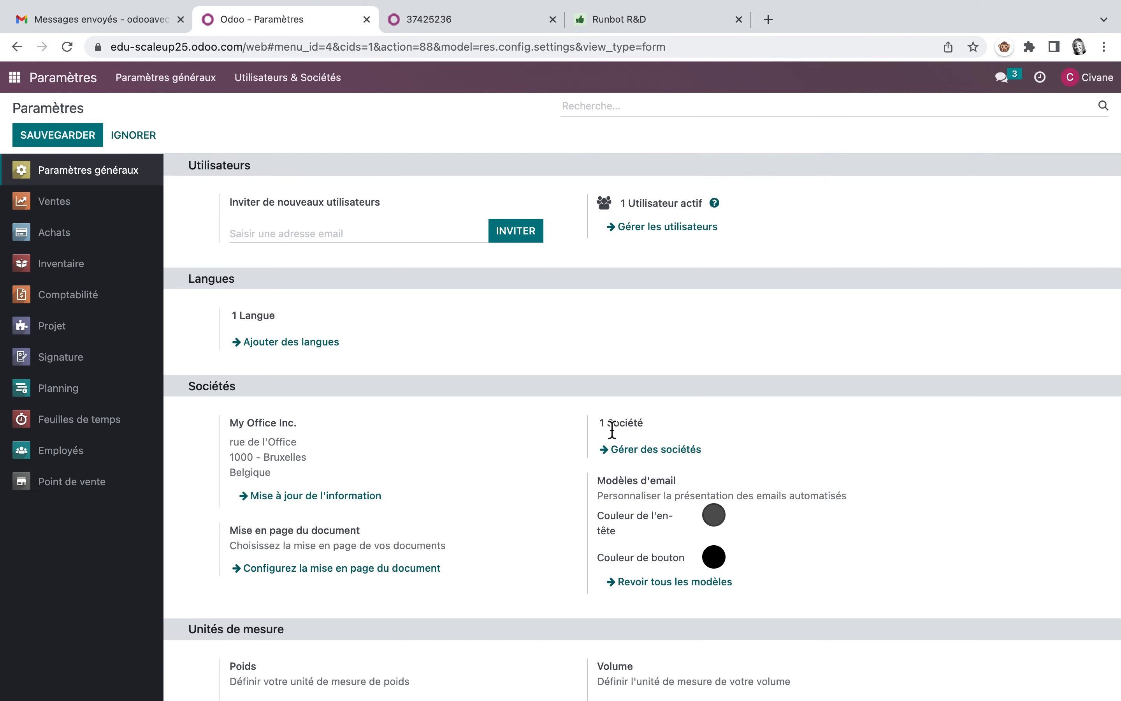
scroll(612, 430, down, 9)
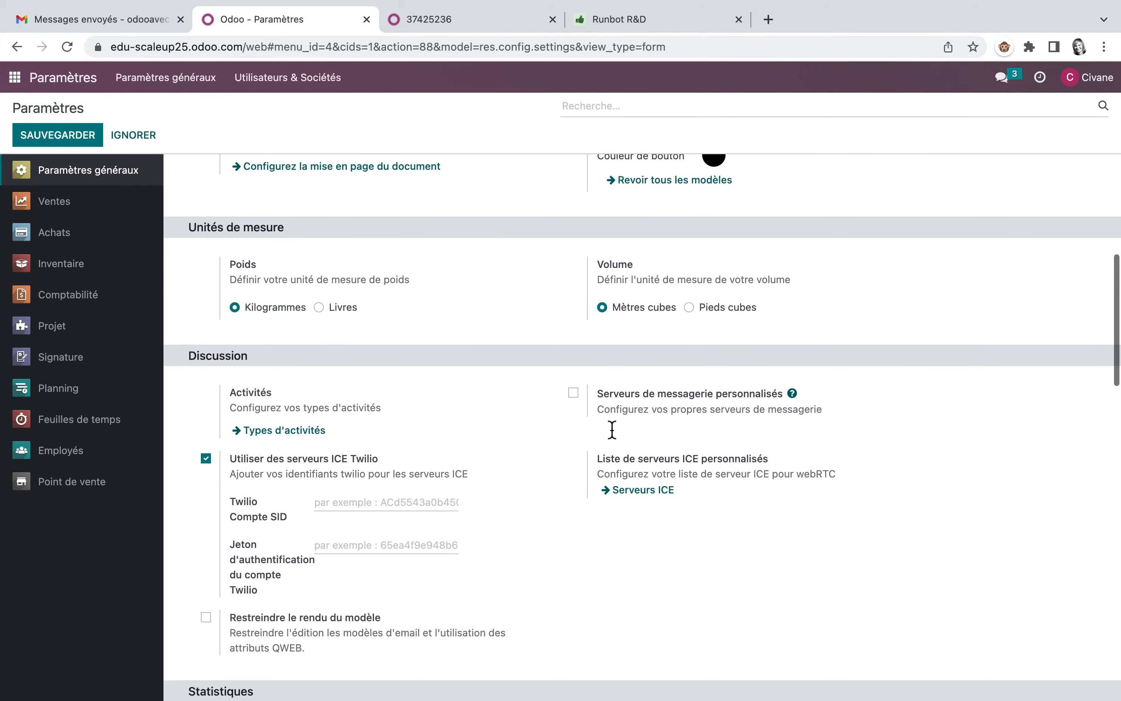
click(573, 394)
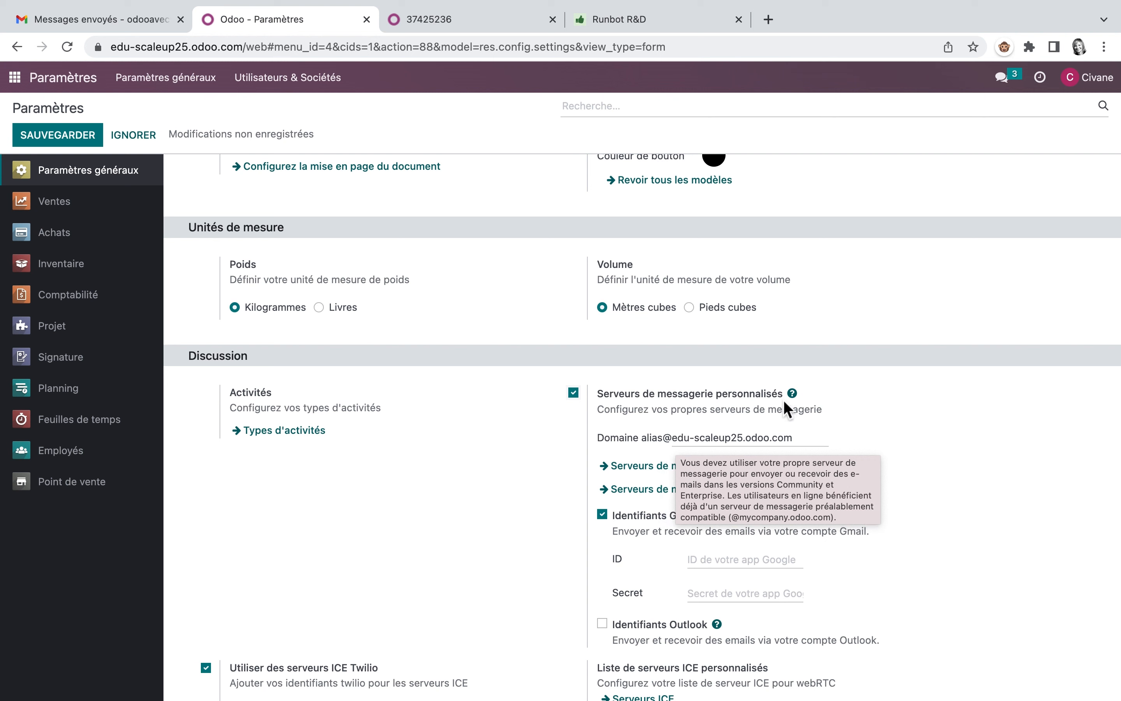
drag(677, 438, 819, 444)
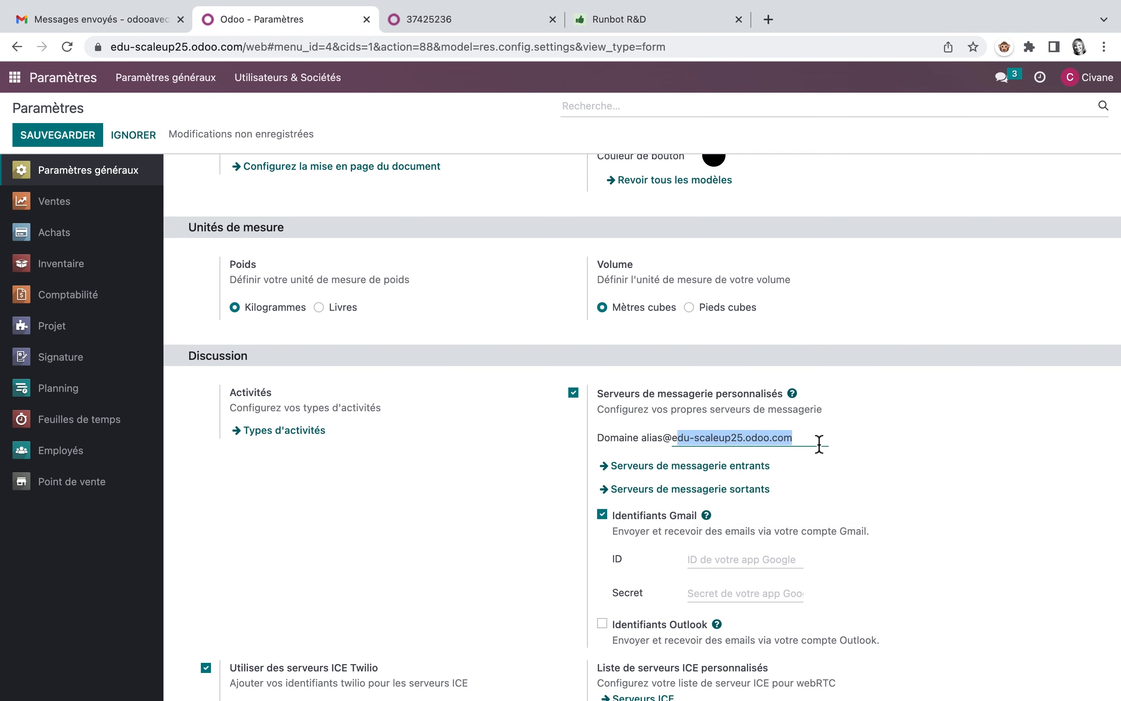
drag(111, 47, 240, 52)
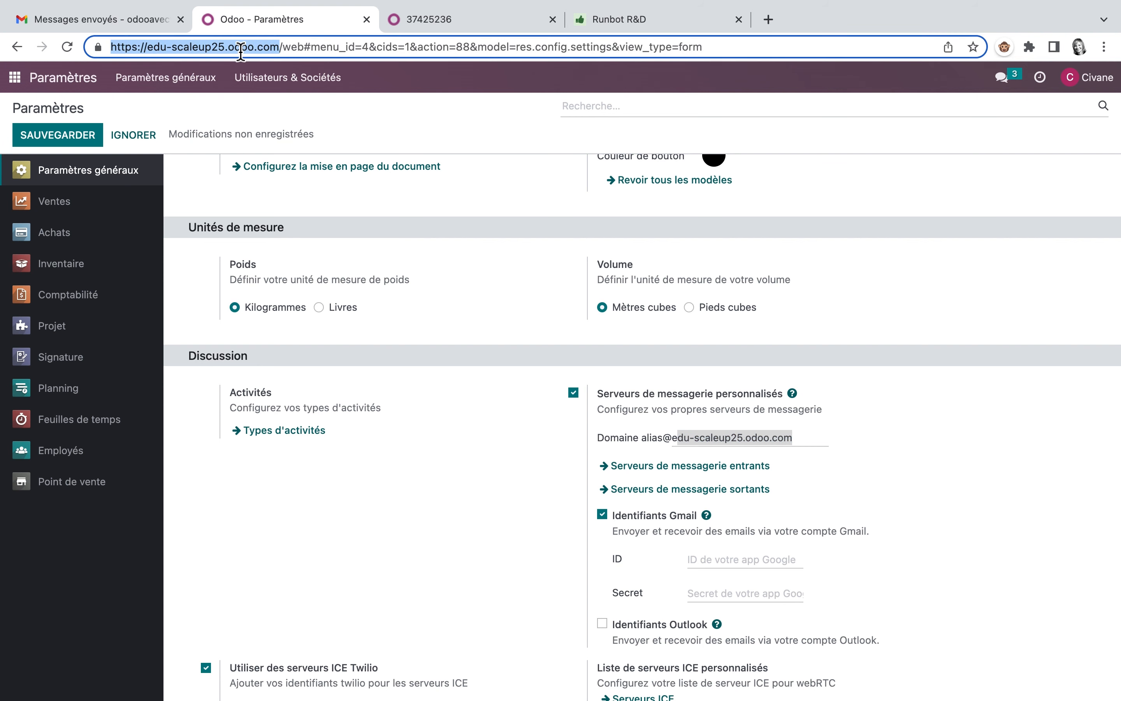
Step: Read the help for the alias domain and recheck the domain against the database's web address
mouse_move(651, 438)
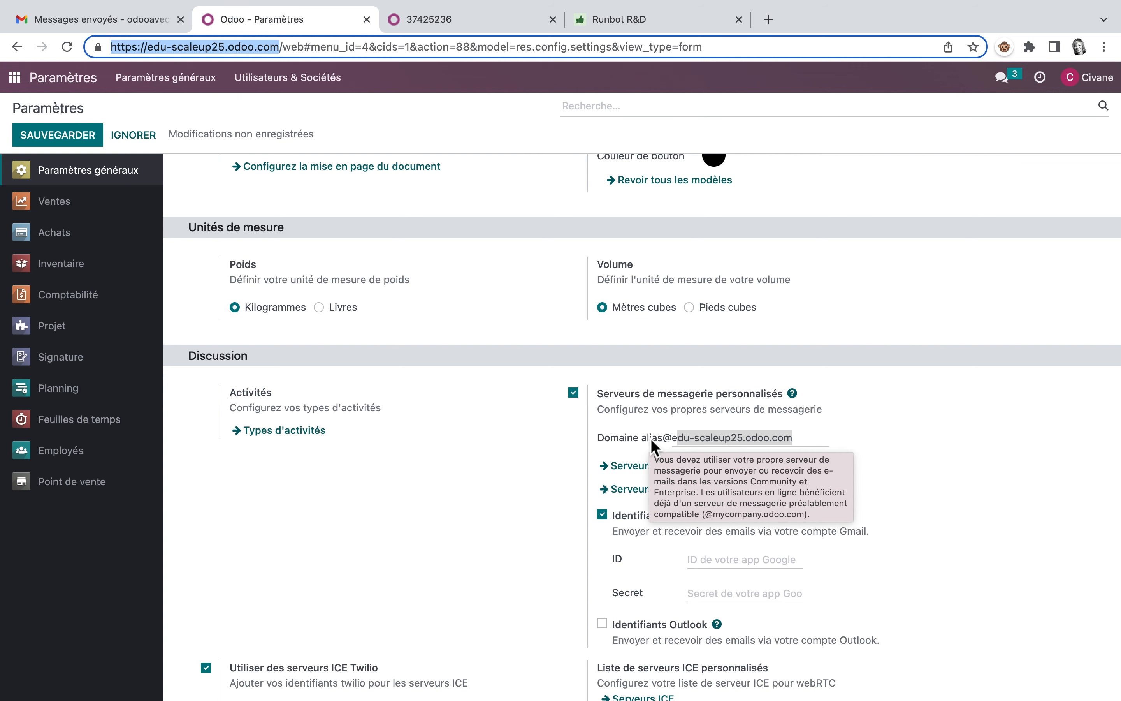
click(734, 439)
drag(677, 440, 803, 445)
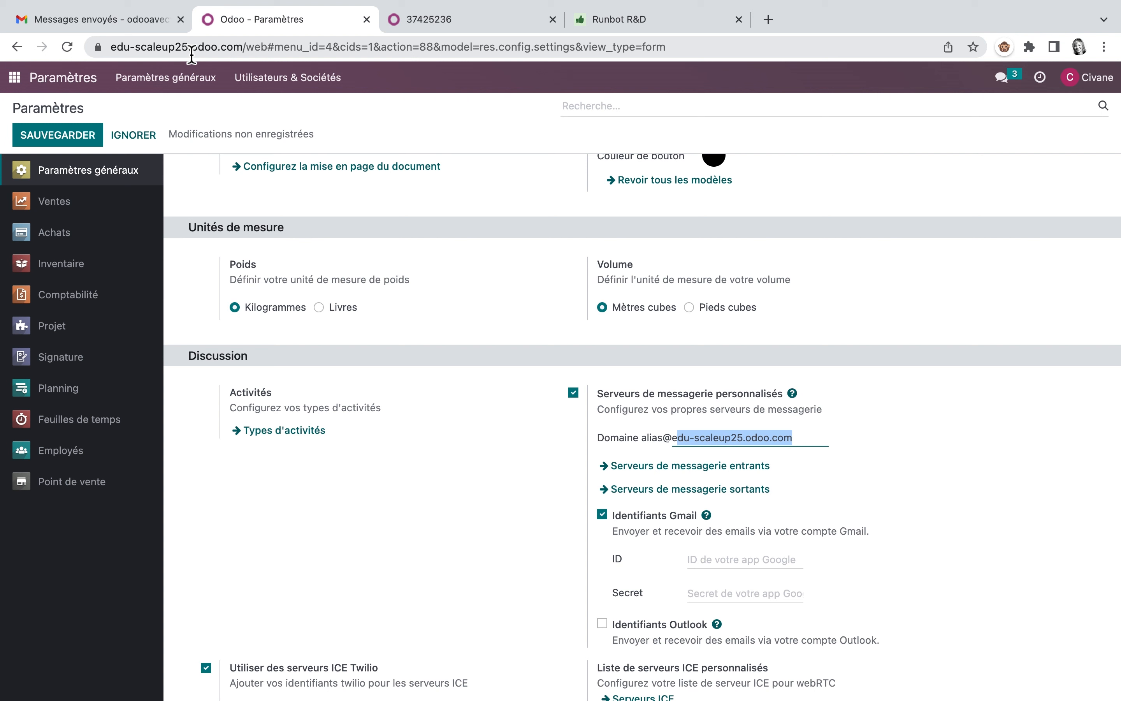
click(803, 443)
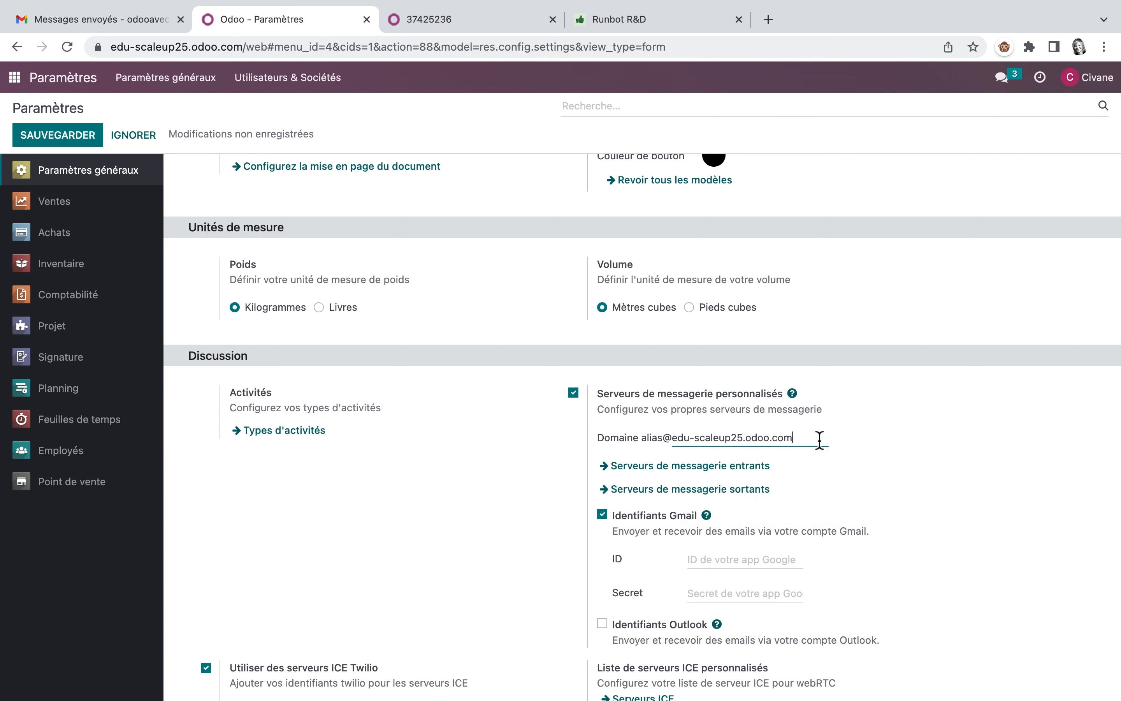
Step: Read the "Mets en place un projet" assignment on page 61 of the PDF
click(478, 22)
scroll(515, 510, down, 2)
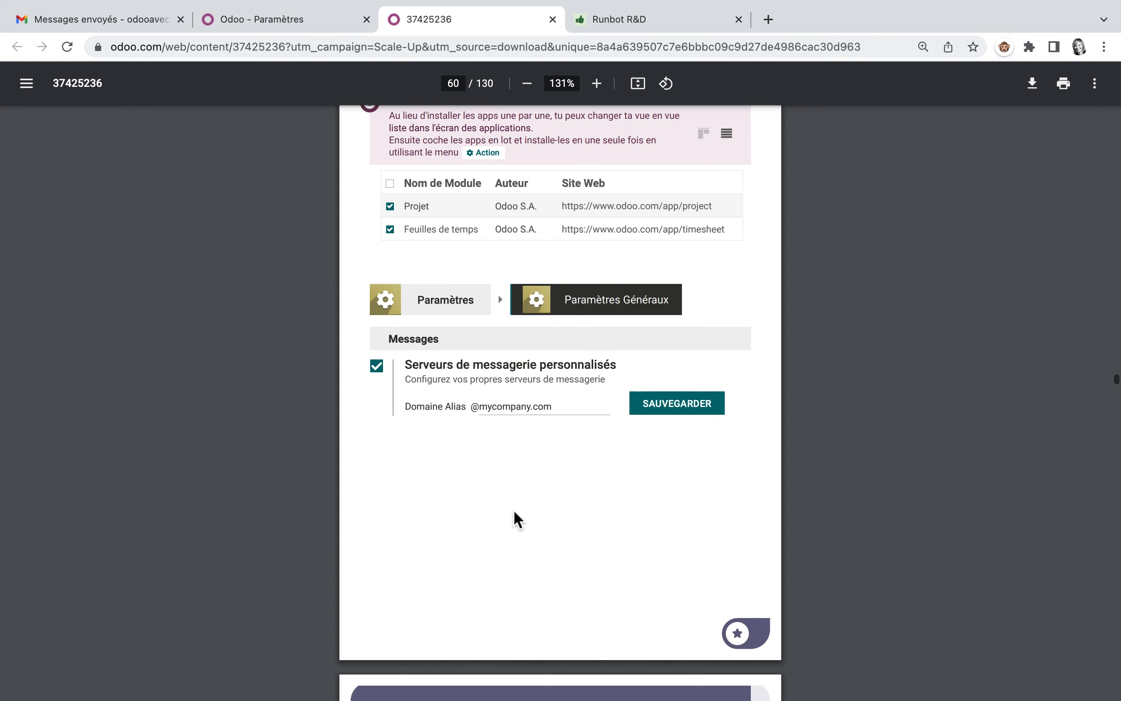
scroll(515, 511, down, 10)
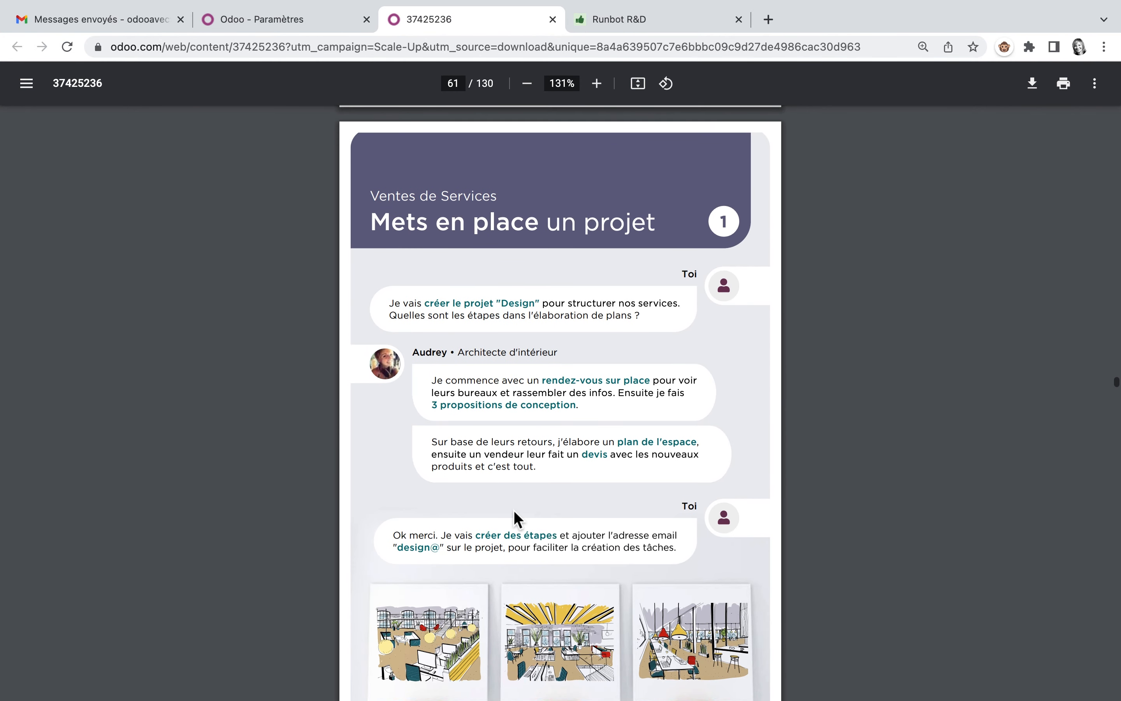
scroll(514, 511, down, 1)
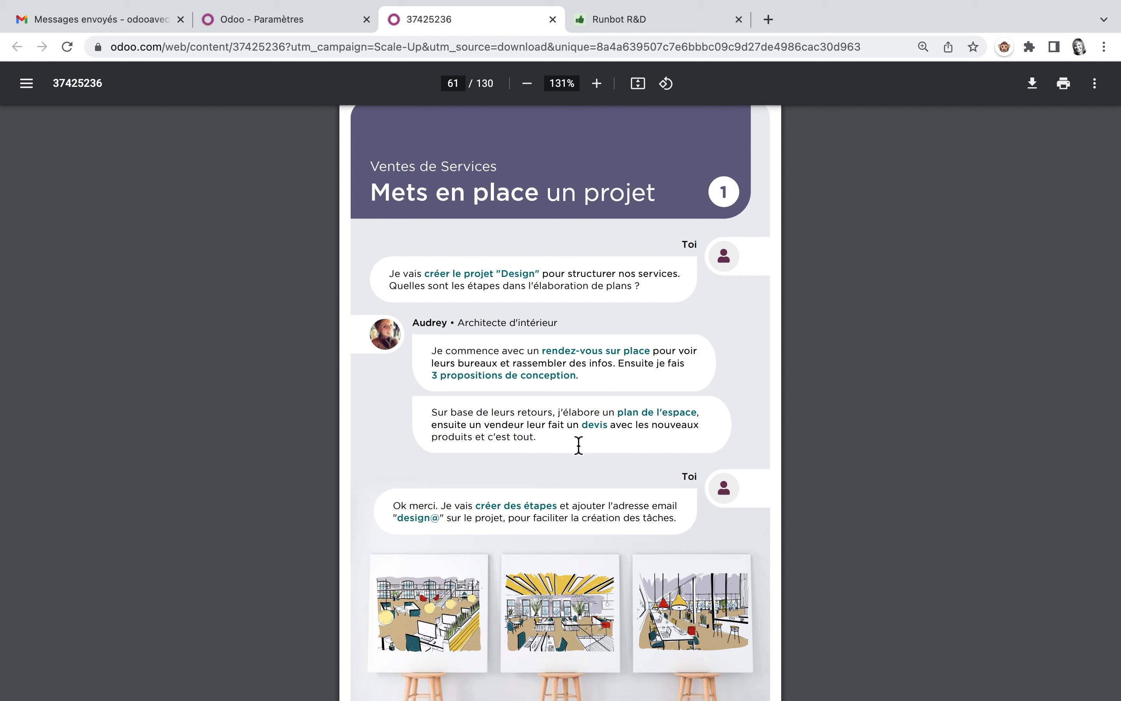
Step: Save the changed general settings in Odoo and return to the home screen
click(322, 23)
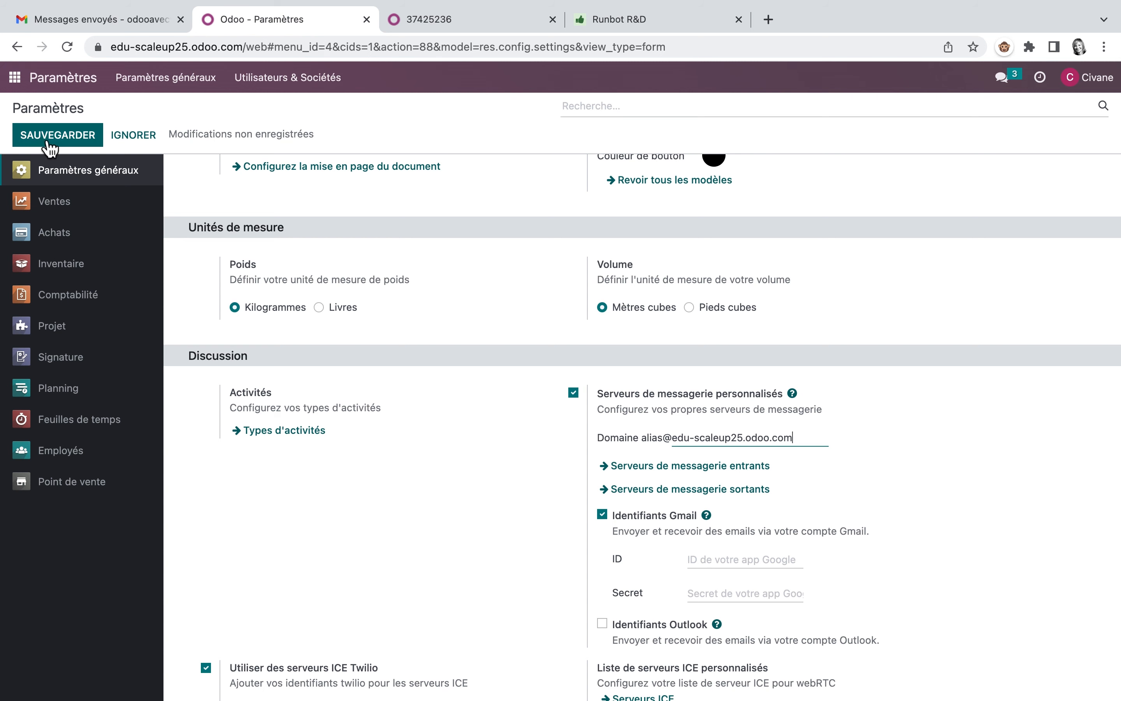
click(14, 79)
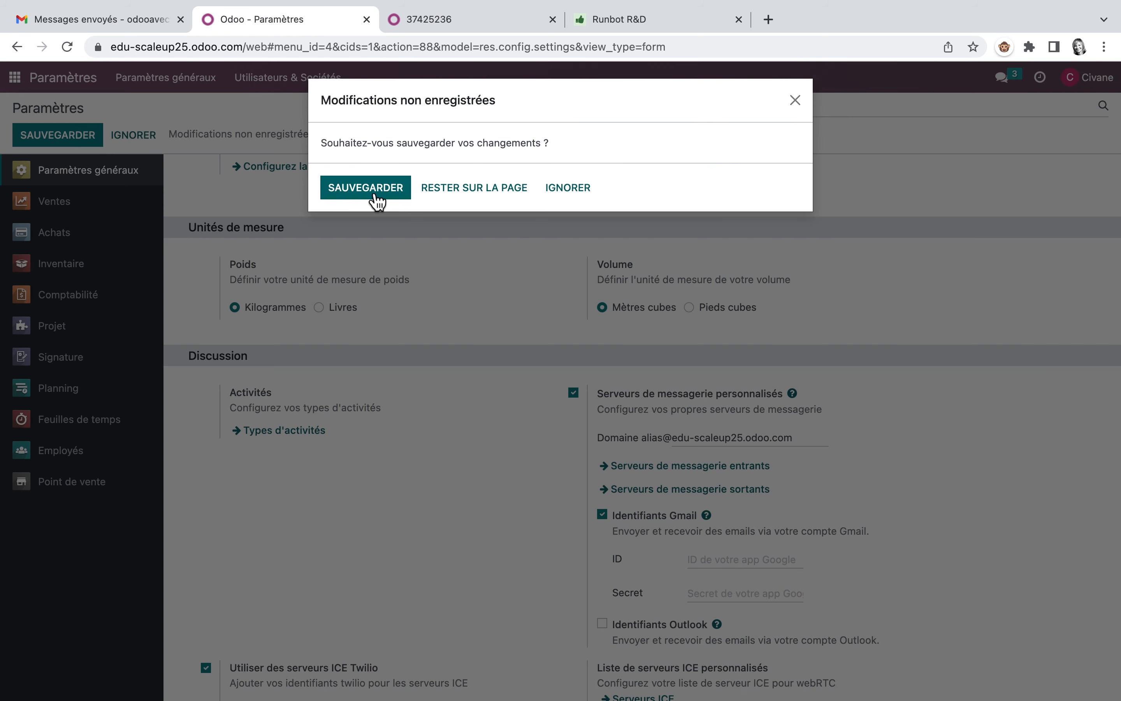
click(376, 198)
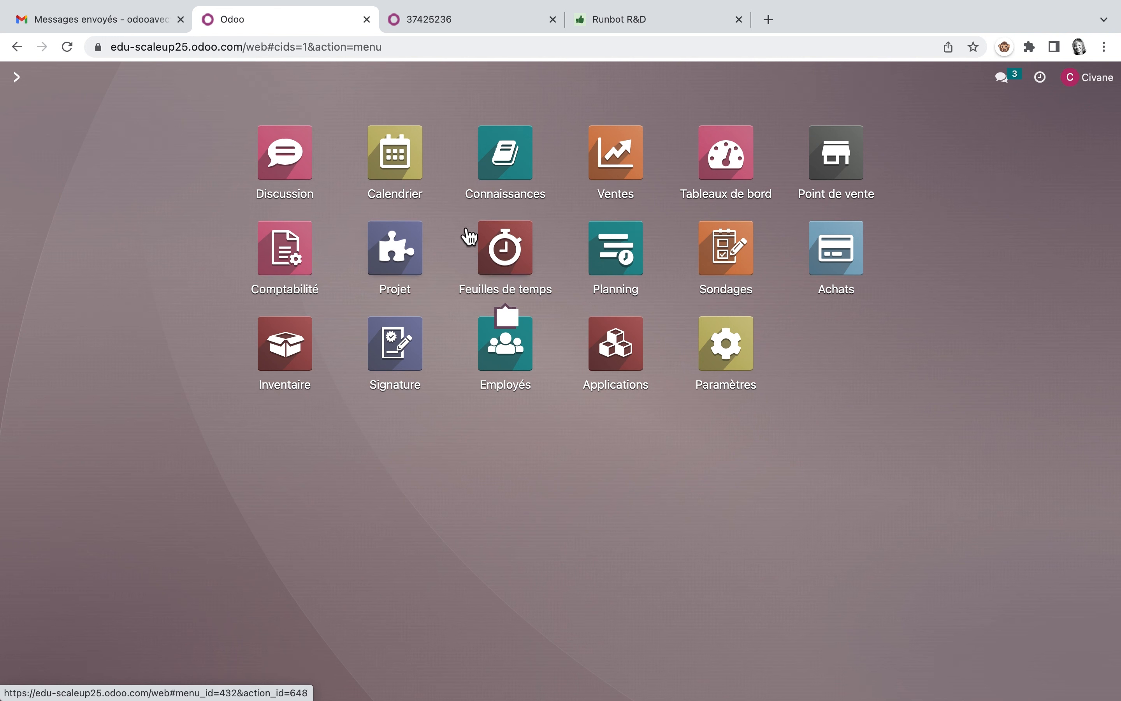
Step: Start a new project in the Projet app and consult the "Mets en place un projet" solution on page 62 of the PDF
mouse_move(529, 300)
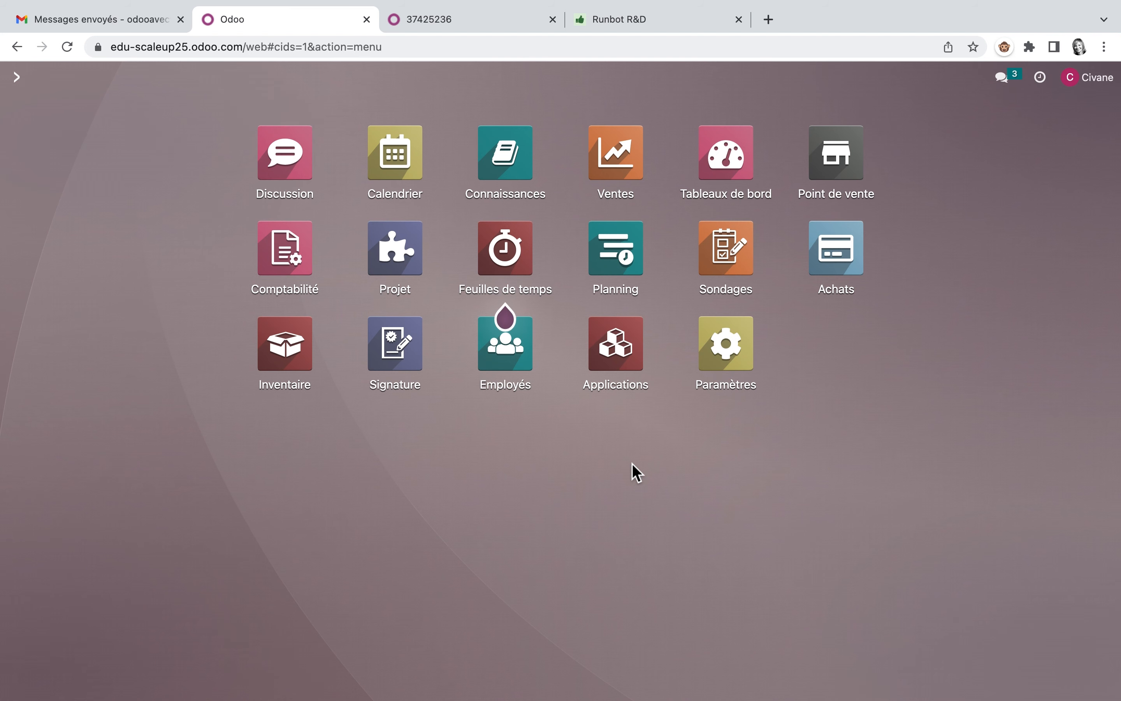
click(401, 268)
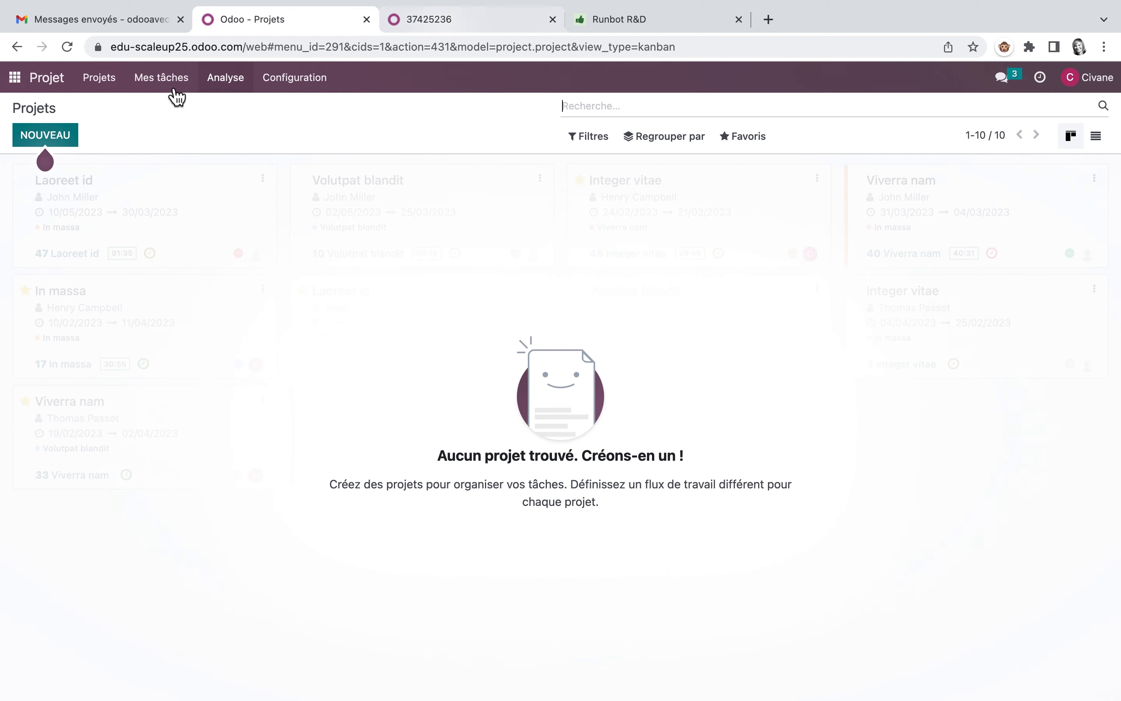
click(55, 144)
click(505, 24)
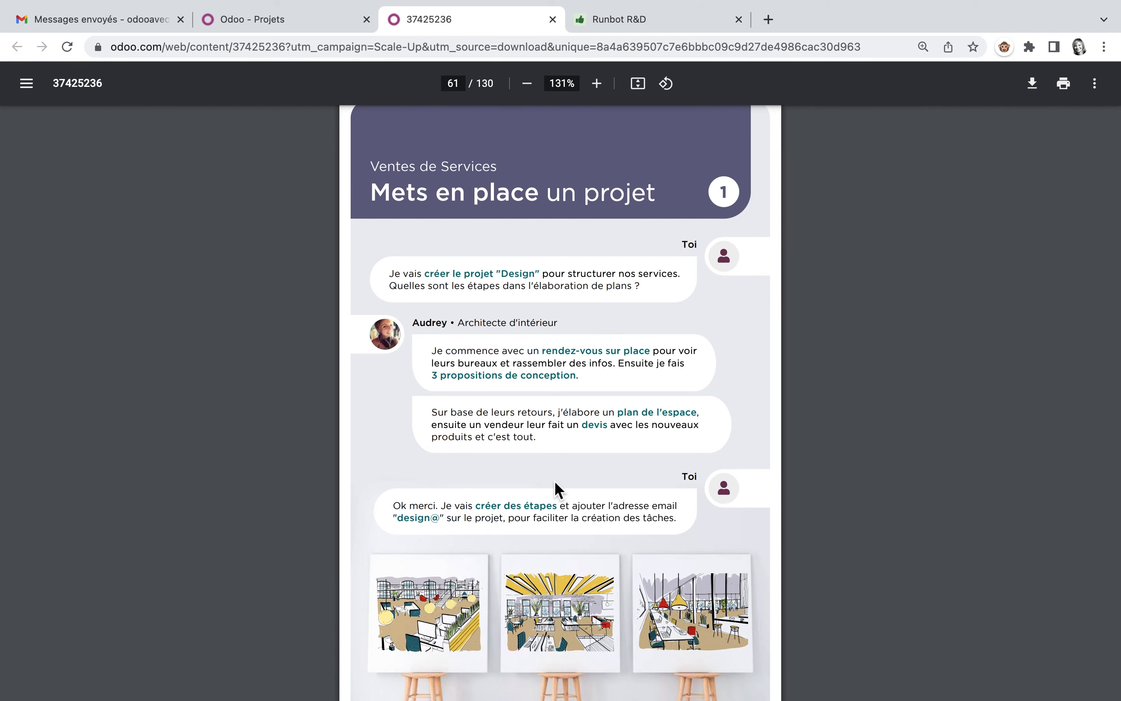
scroll(555, 483, down, 10)
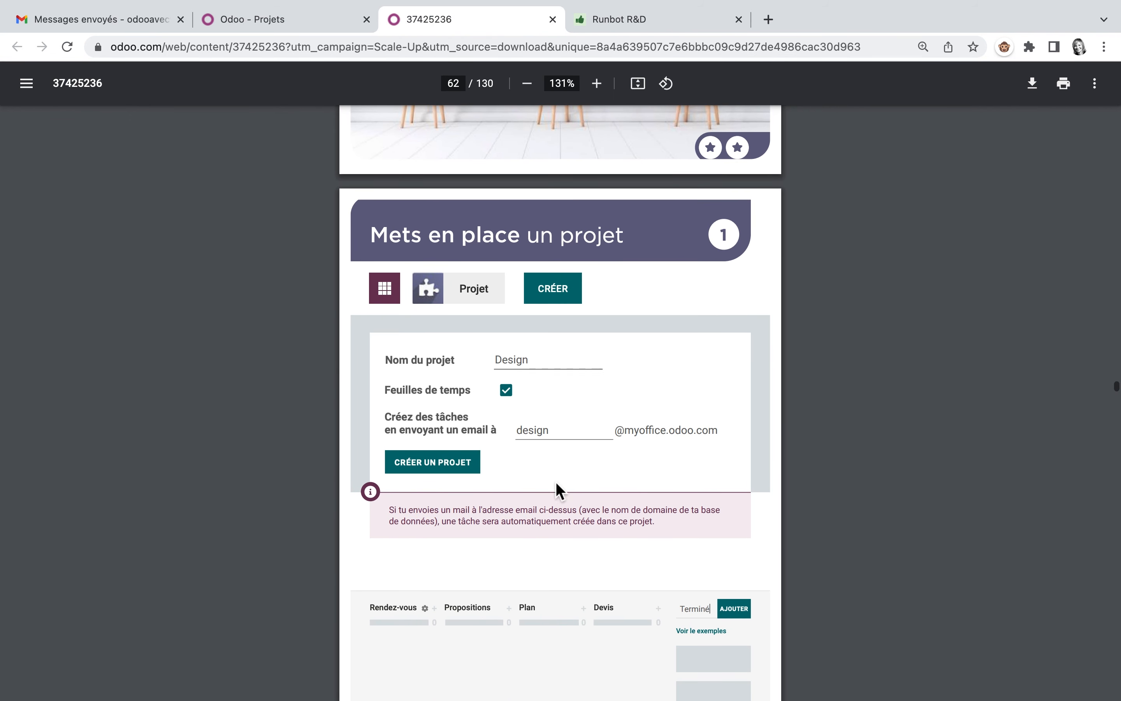
scroll(558, 489, down, 2)
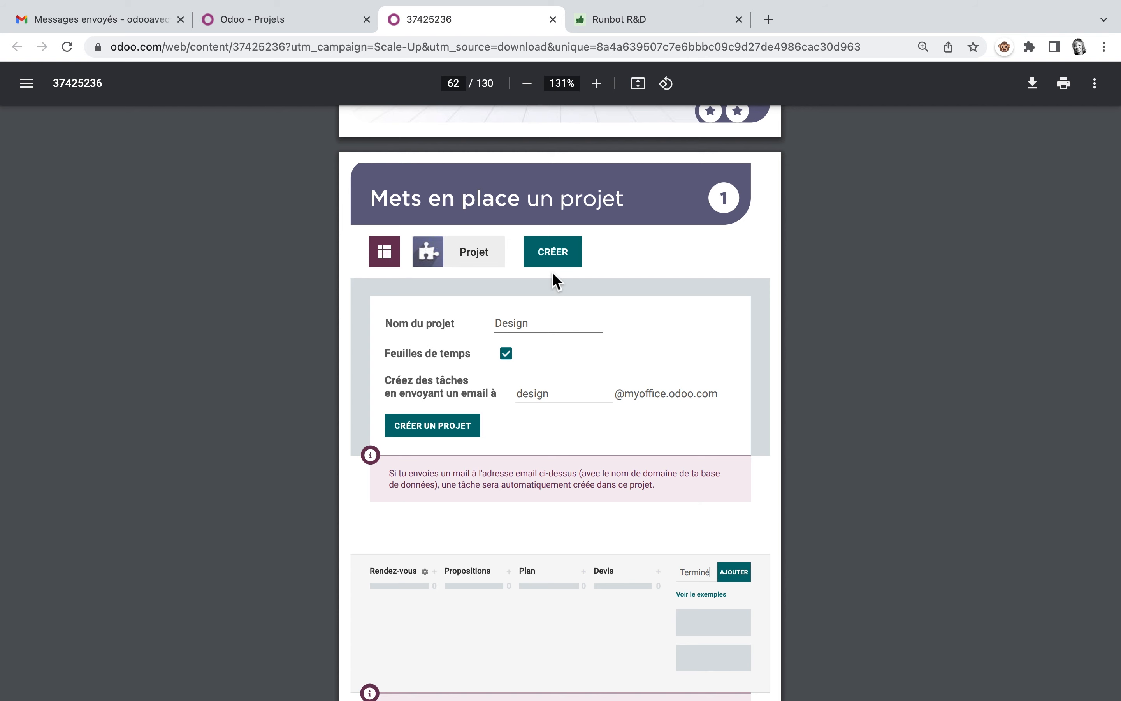
Step: Create the project in Odoo with the name Design and the task email alias design
click(286, 18)
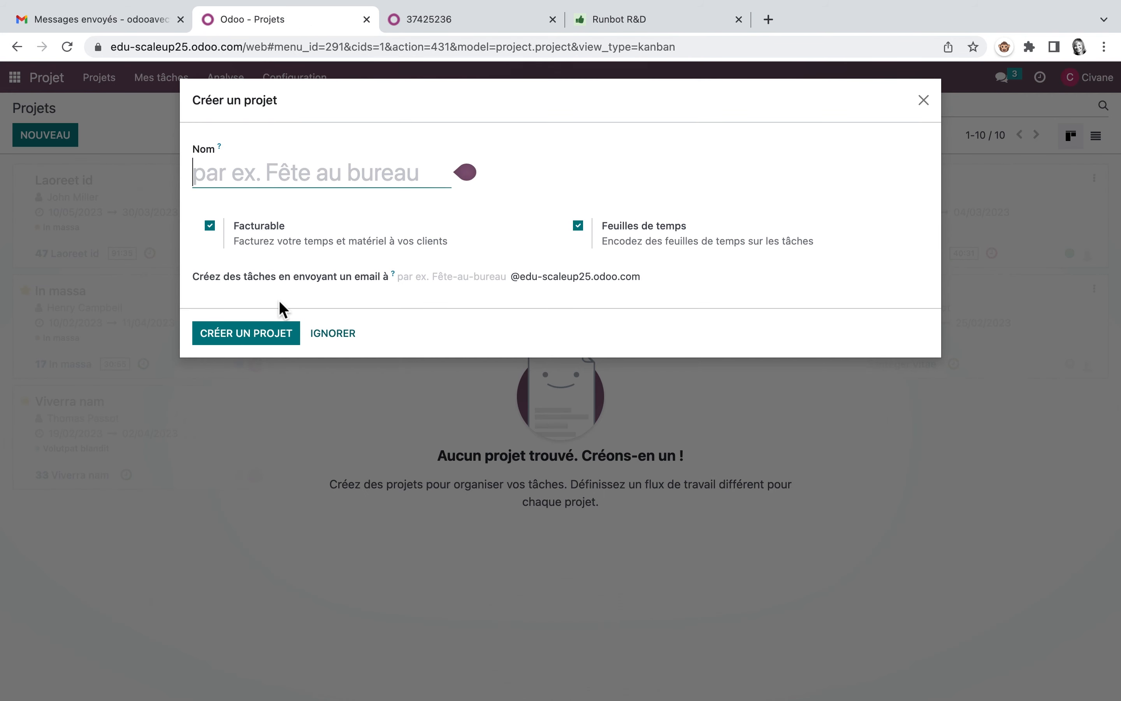
text(Design)
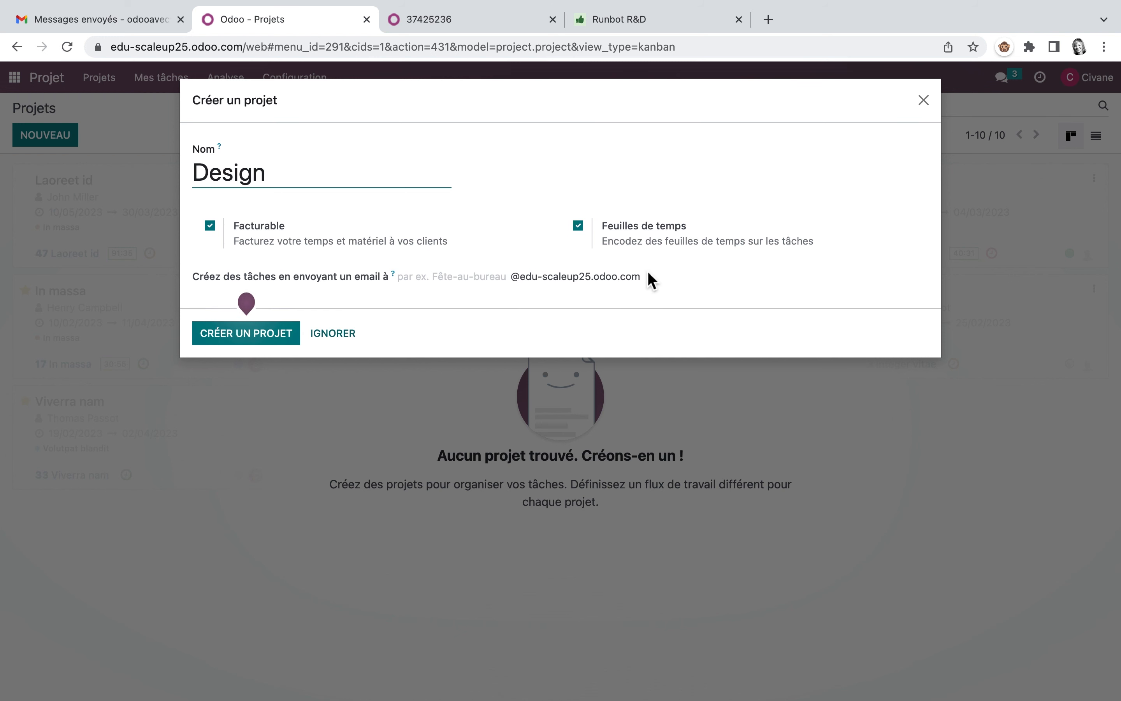
click(493, 278)
text(design)
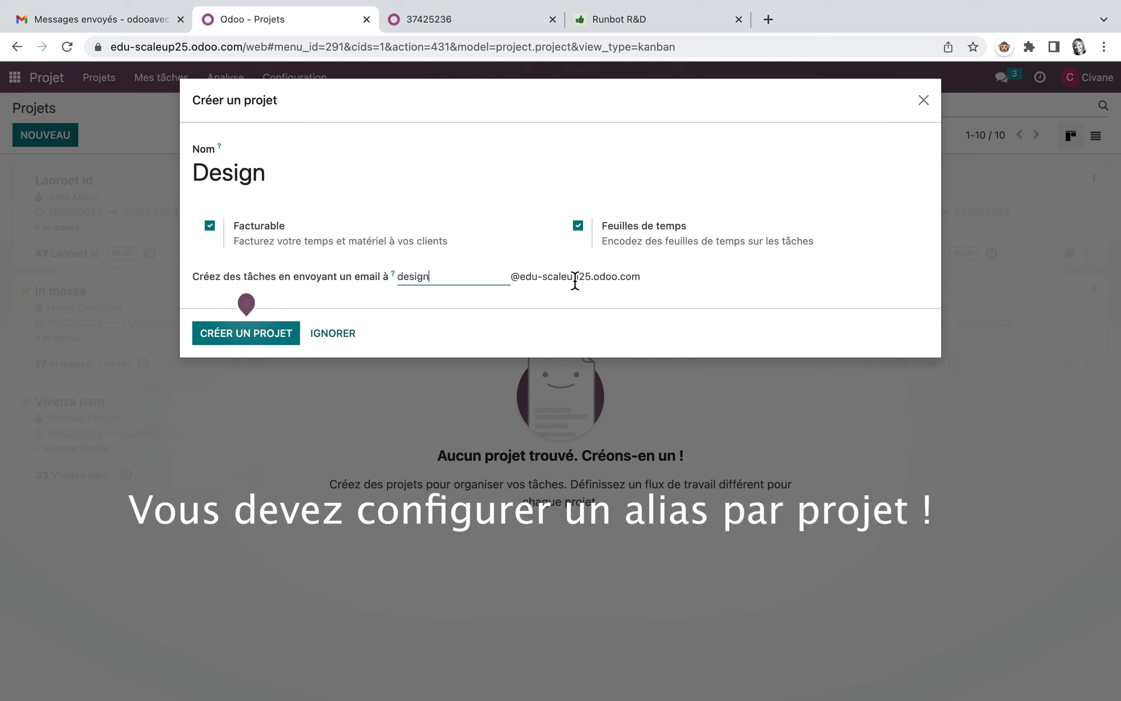
click(262, 336)
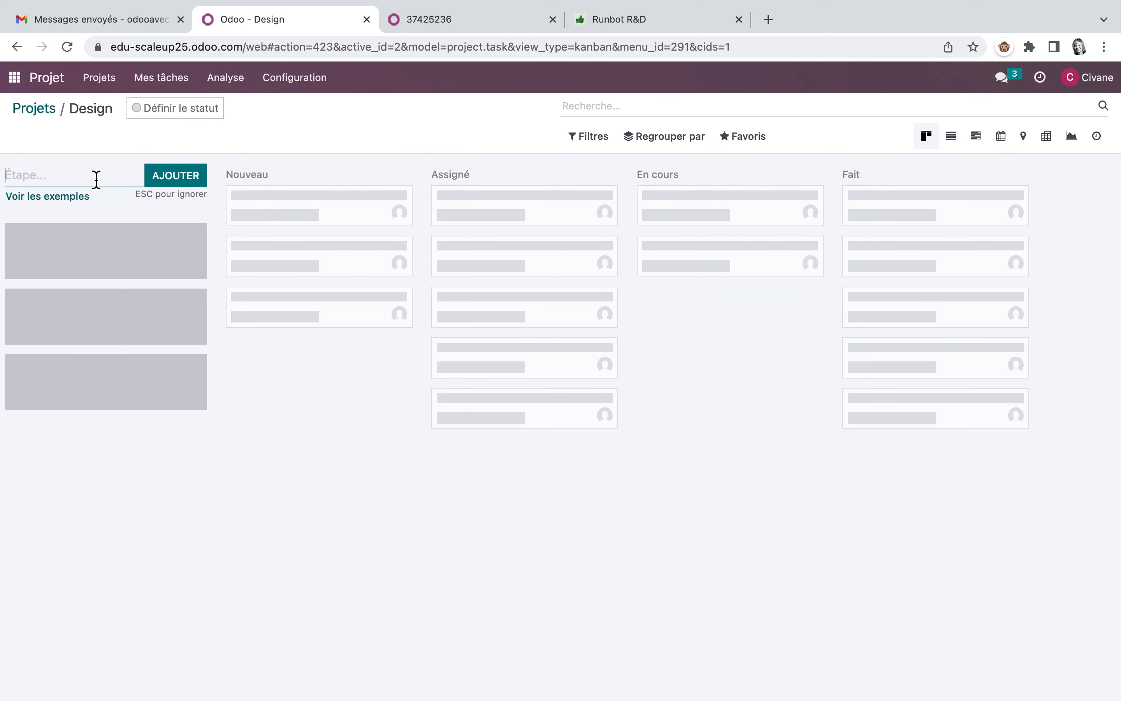
Step: Add the stages Rendez-vous, Propositions, Plan and Devis to the Design project
text(Rendez-vous)
click(188, 180)
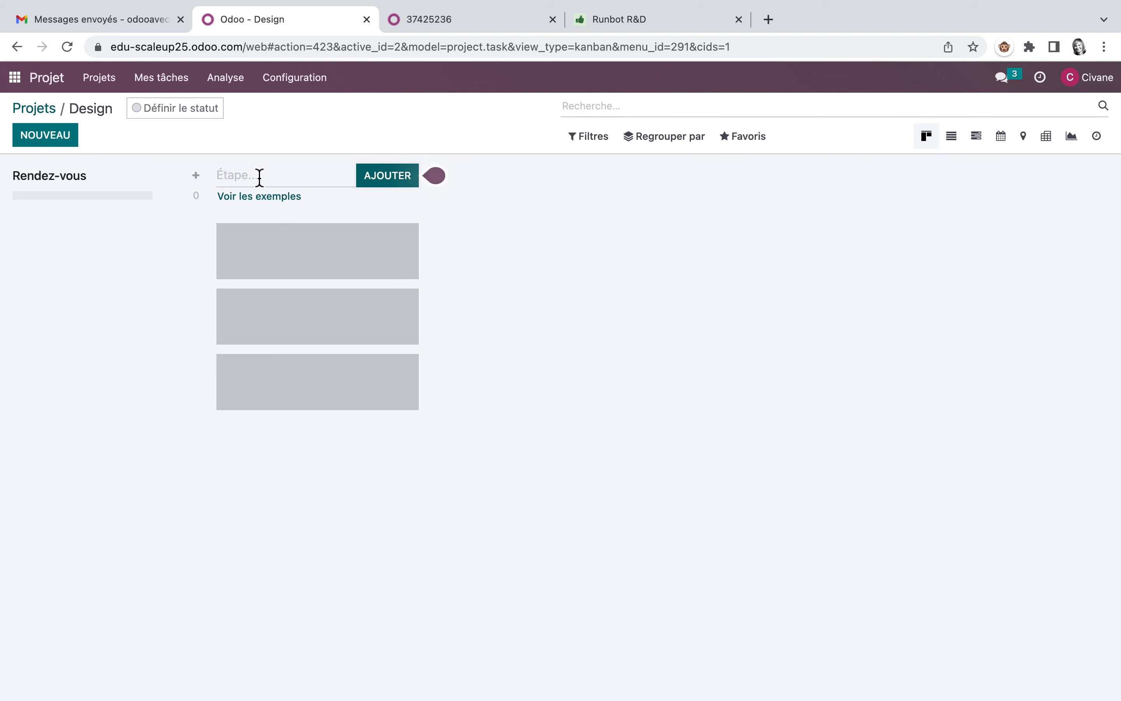
click(274, 180)
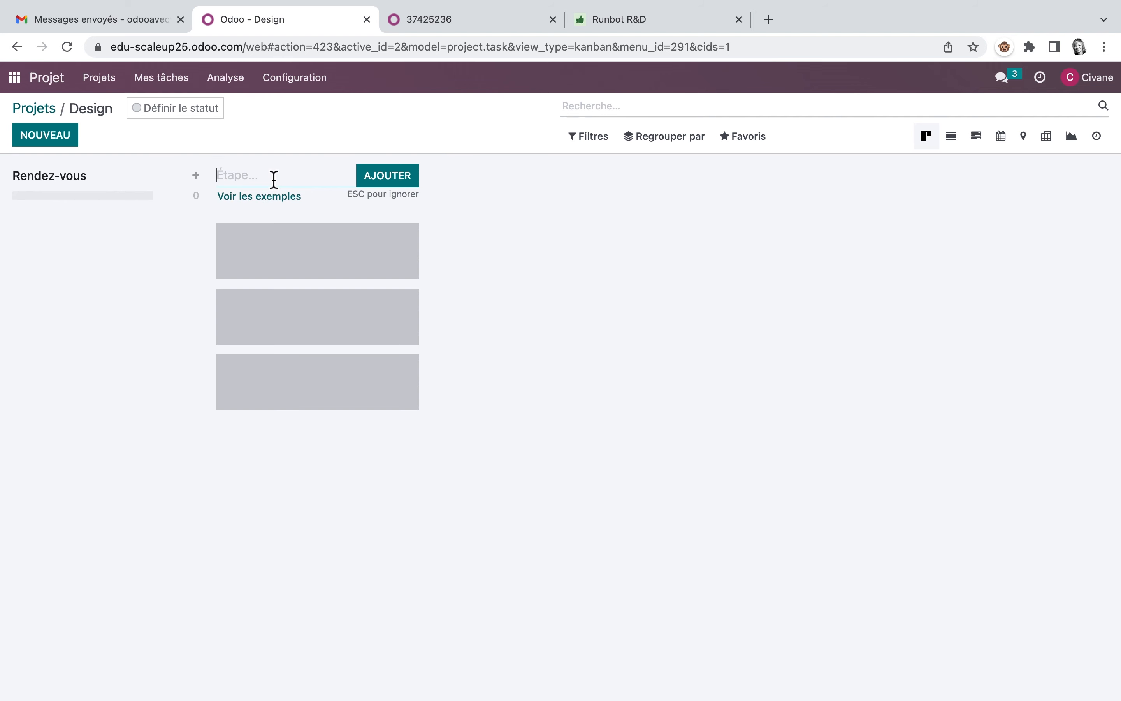
text(Propositions)
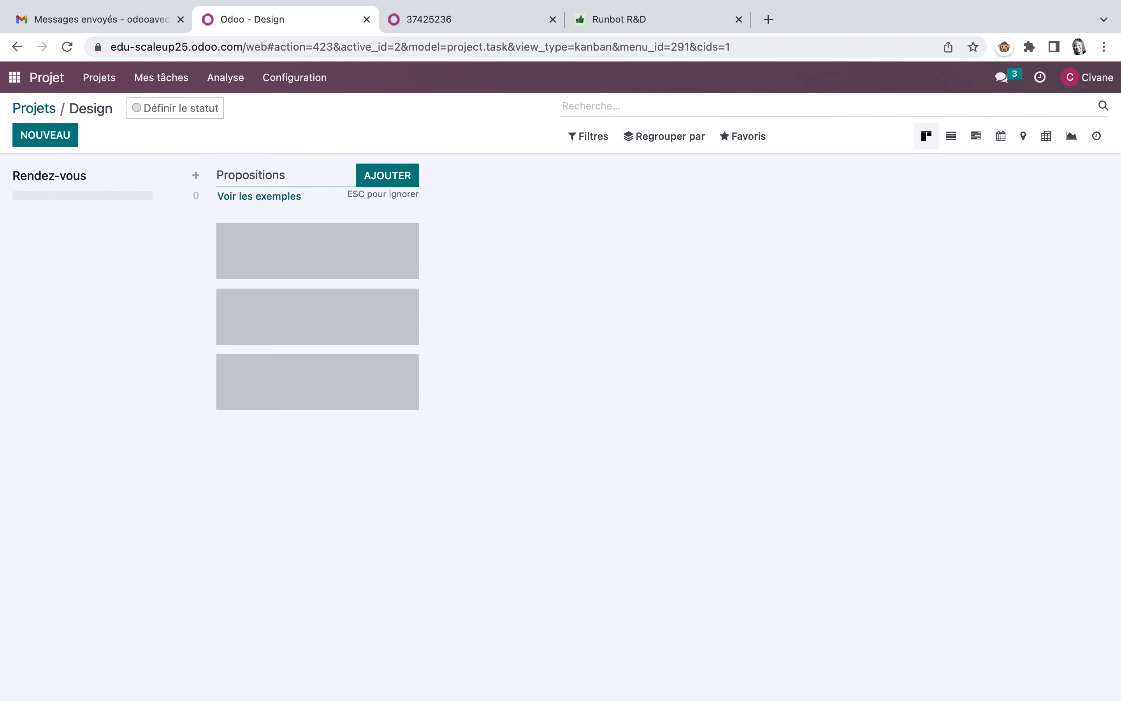
click(407, 179)
text(Plan)
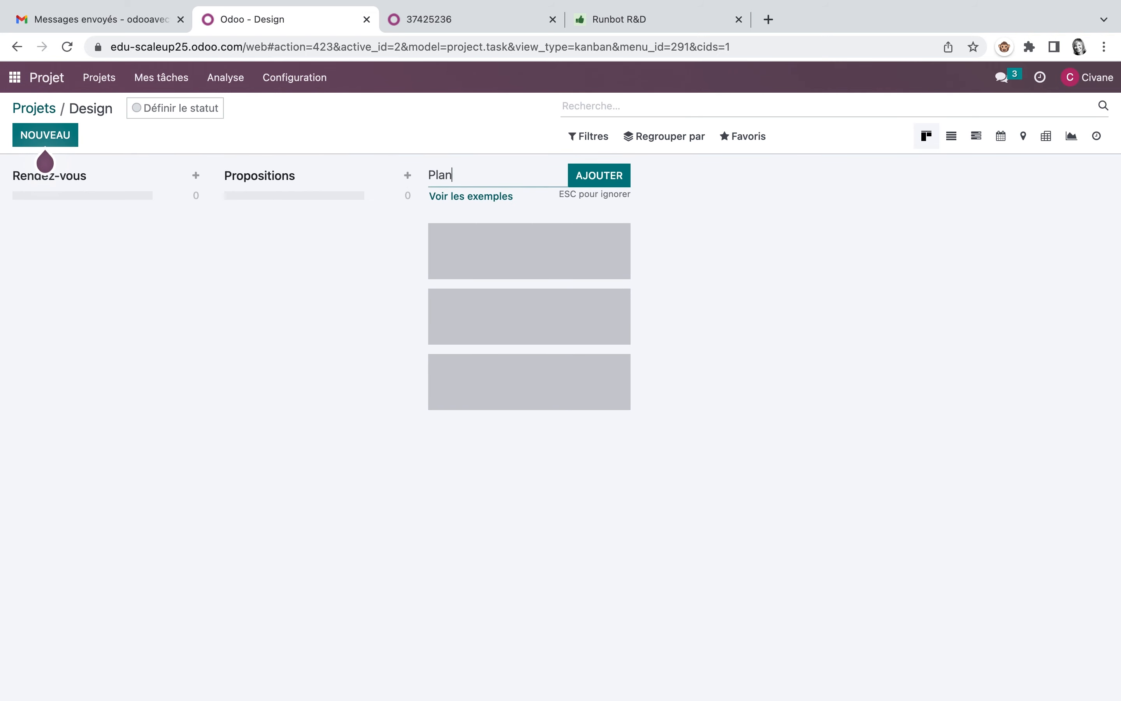
click(602, 179)
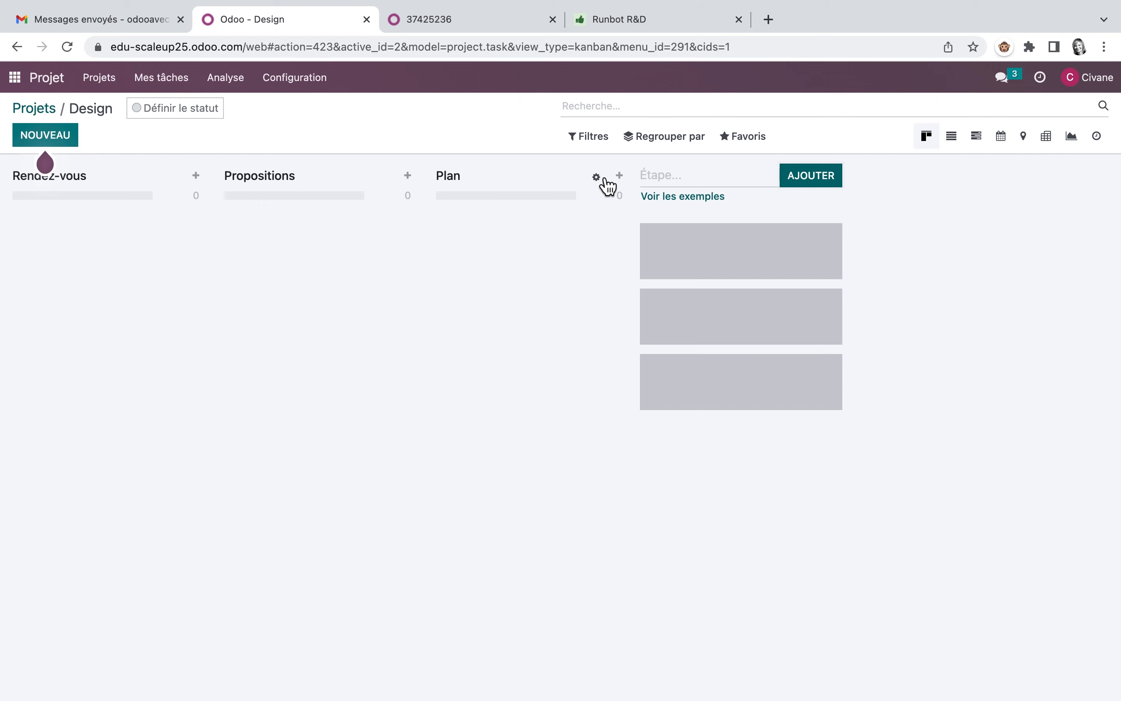
click(676, 173)
text(Devis)
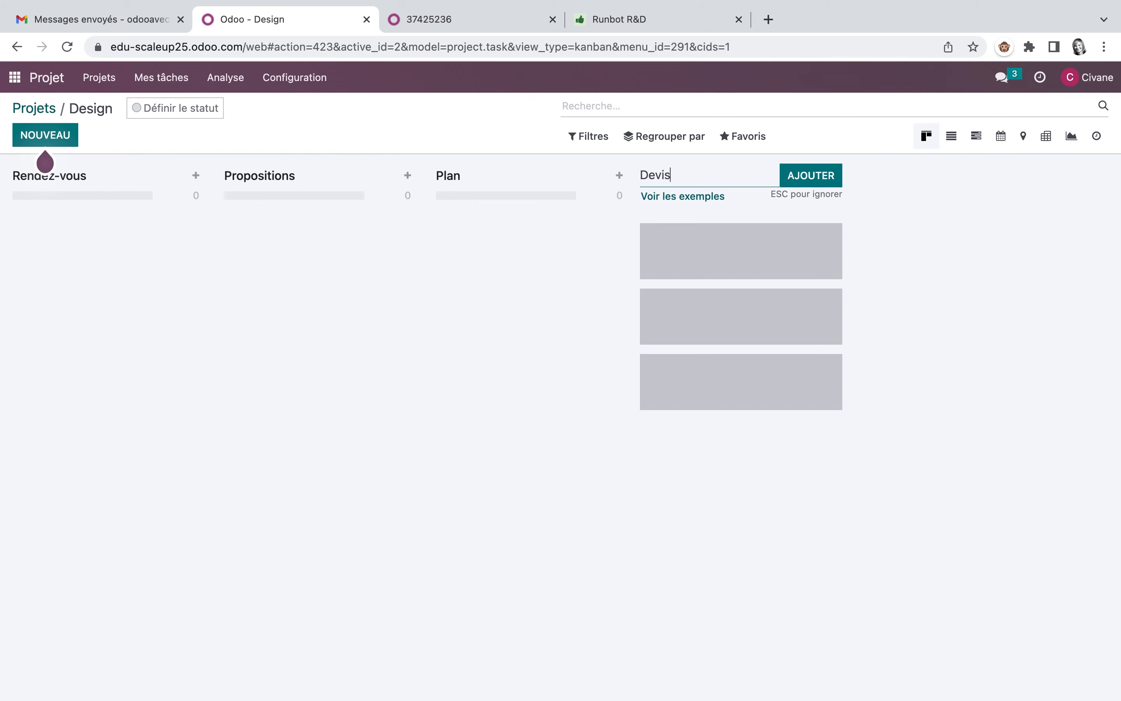
click(828, 181)
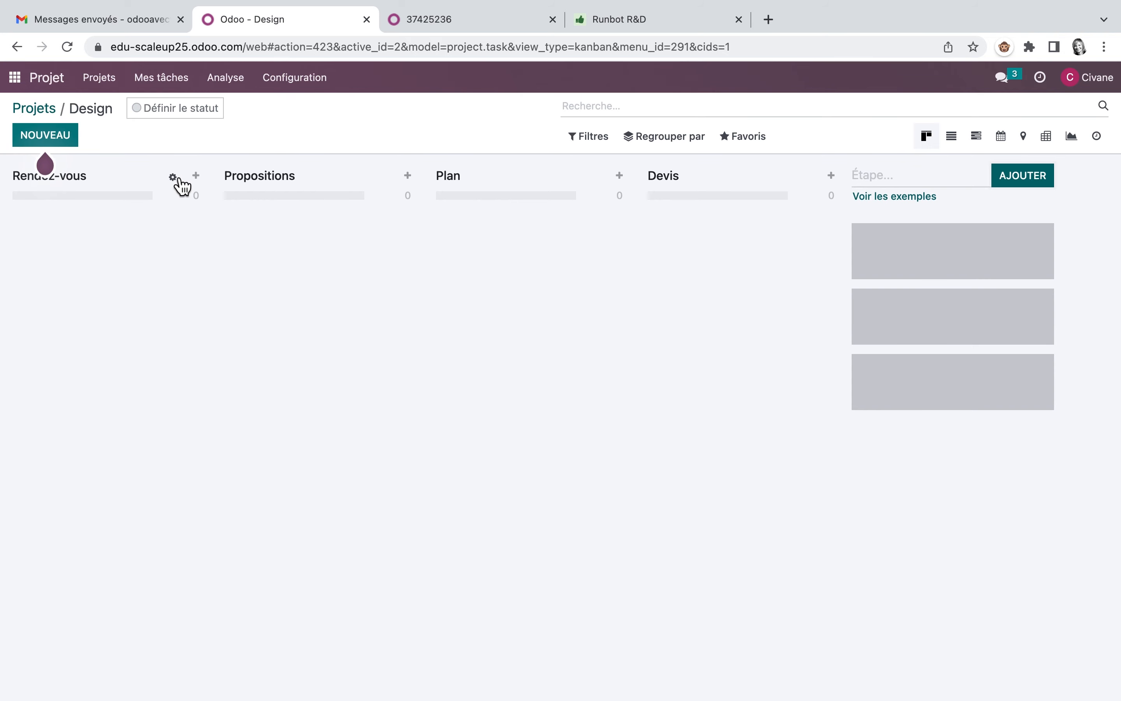
Step: Fold the Rendez-vous stage in the kanban view and unfold it again
click(178, 180)
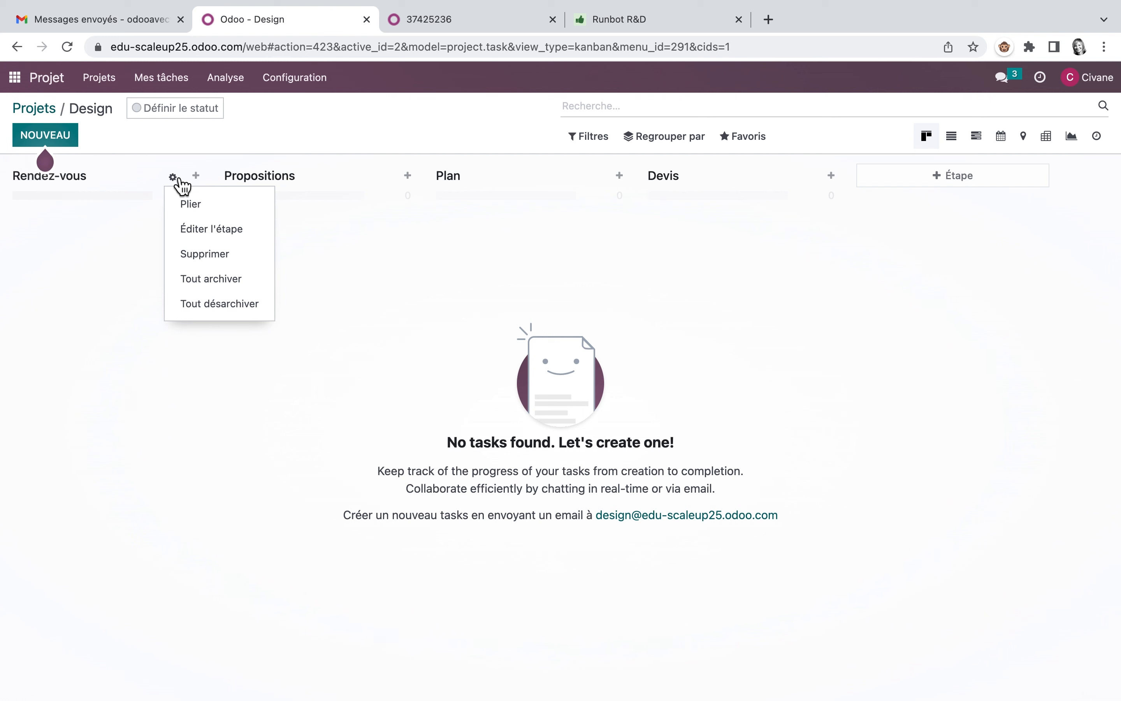
click(195, 207)
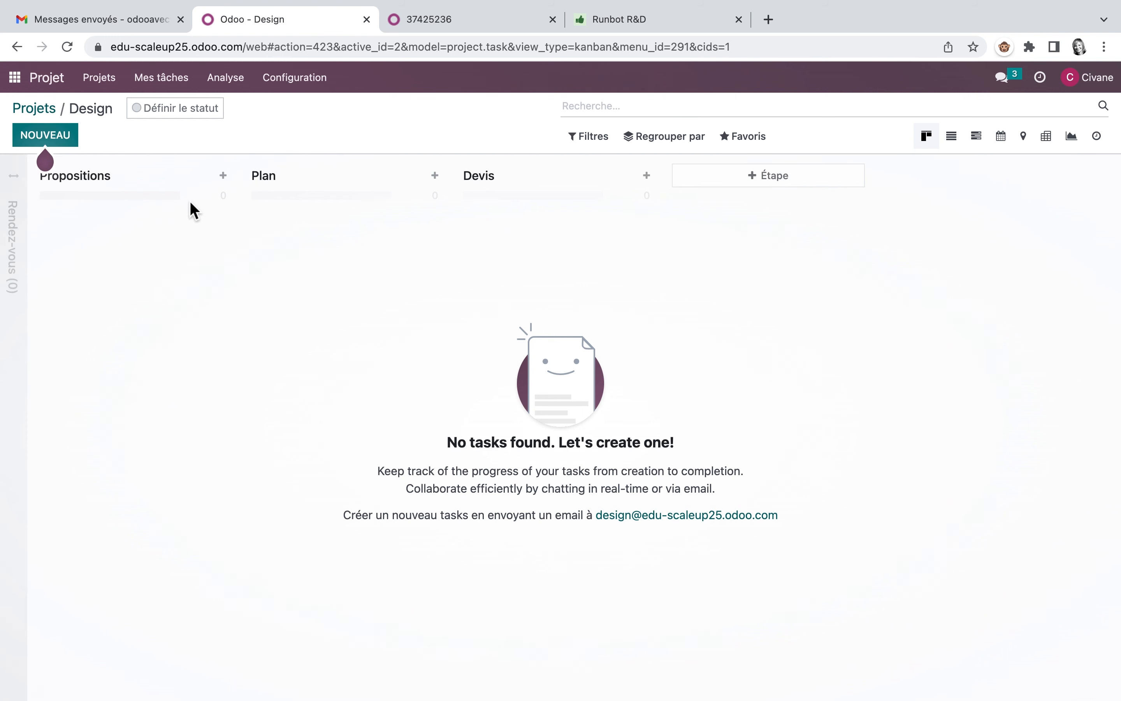
click(15, 184)
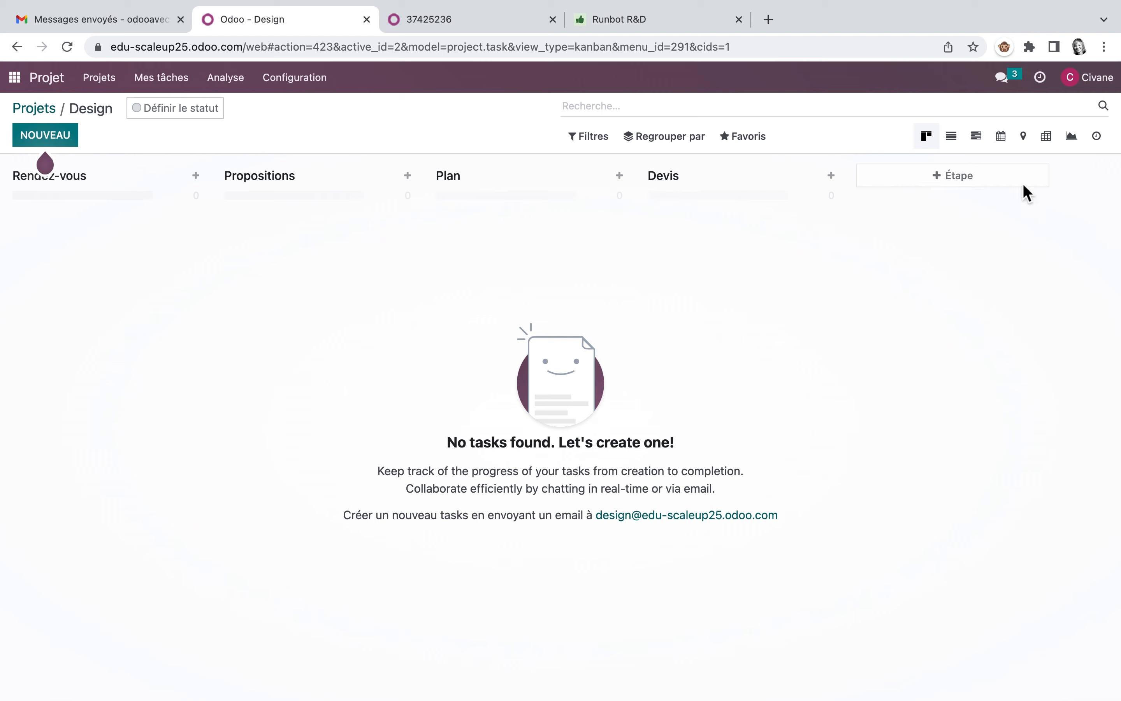
Step: Review the Rendez-vous stage's name, projects, status labels and description settings, and close them without changes
click(173, 177)
click(210, 229)
click(373, 155)
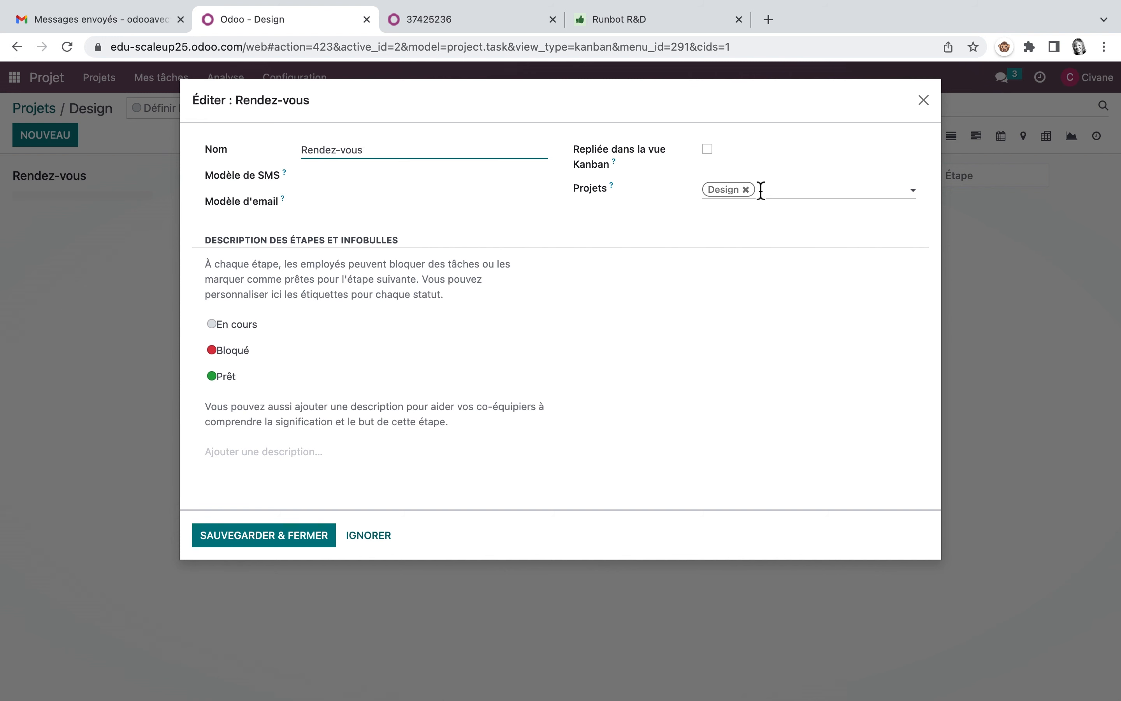
click(774, 190)
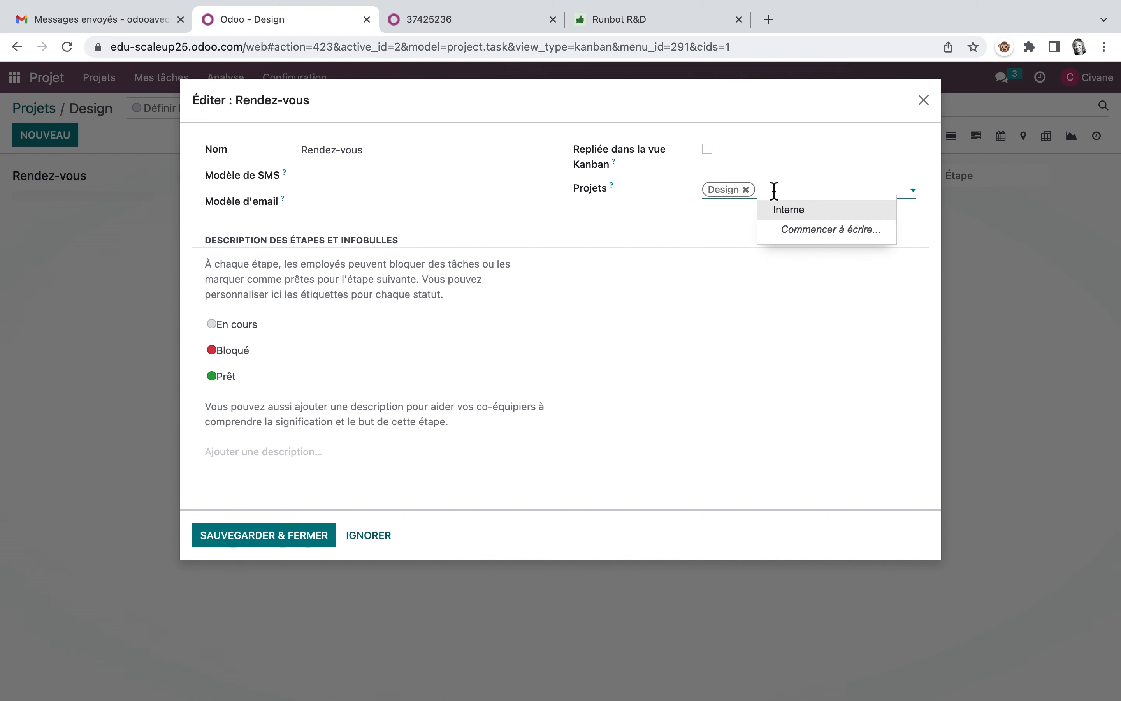
click(683, 228)
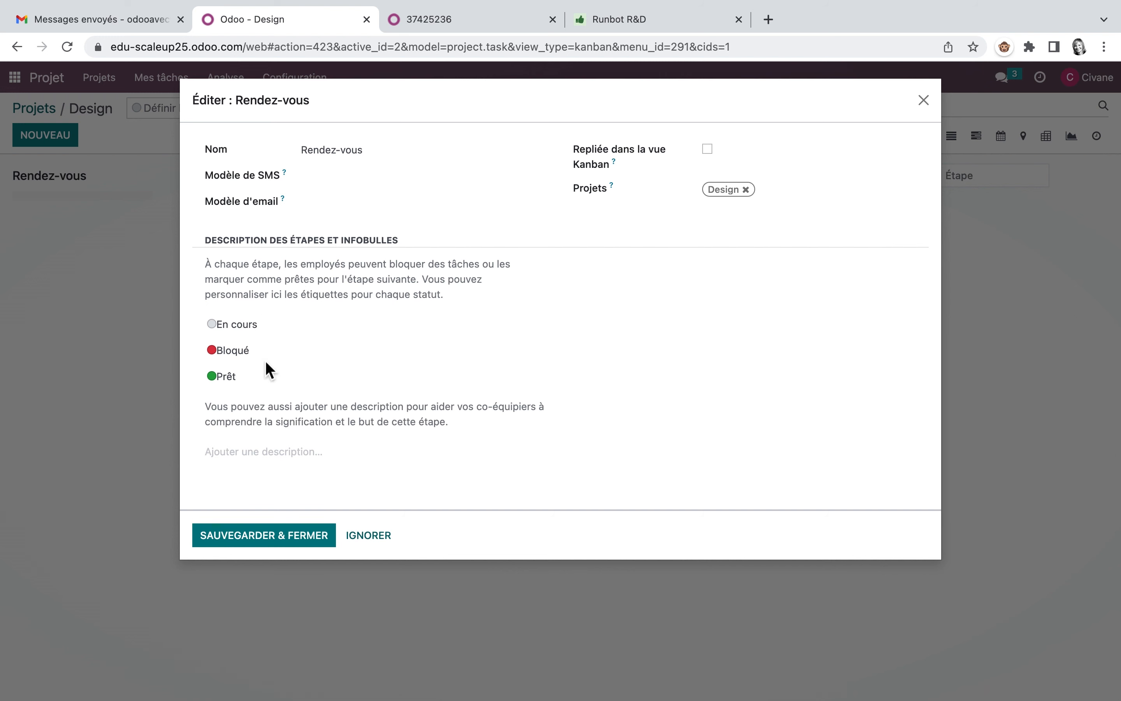
click(276, 331)
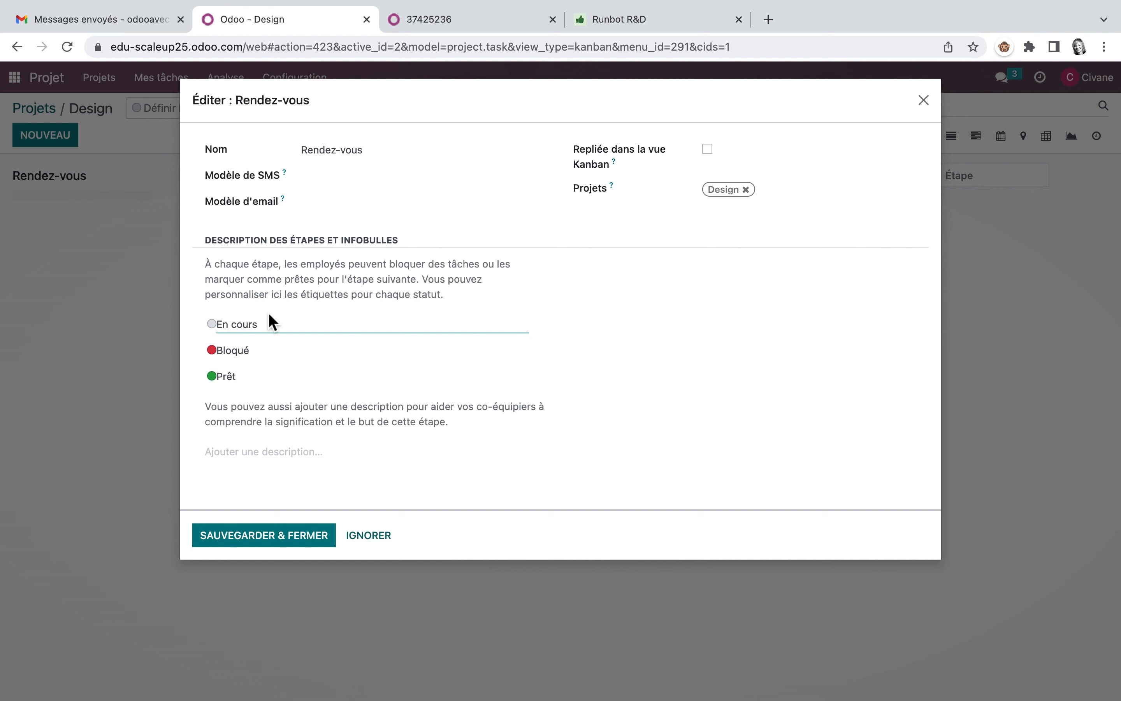
click(267, 449)
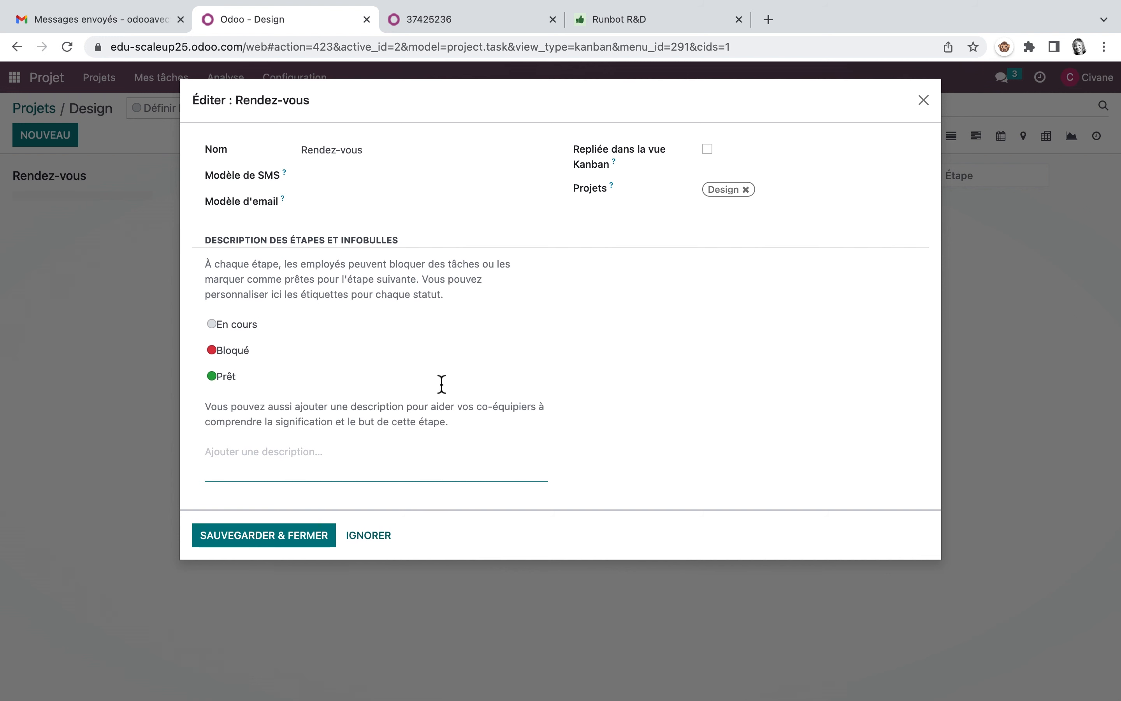
click(280, 534)
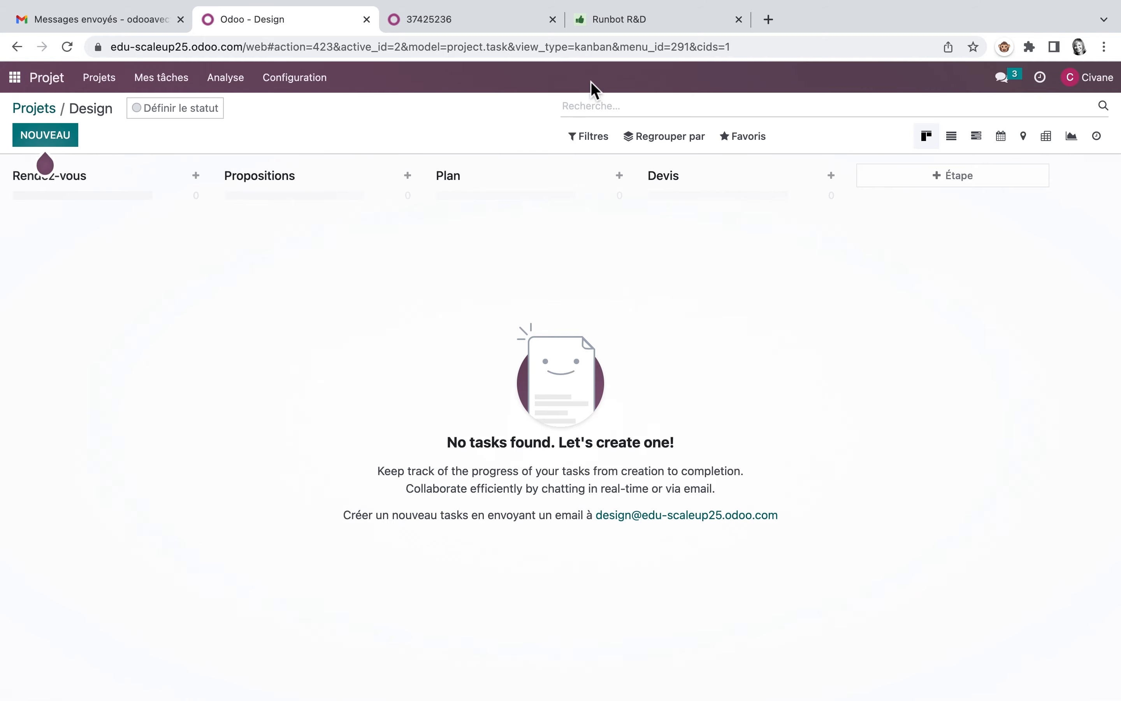
Step: Open the saas-16.2 enterprise build from Runbot and log in to it as the administrator, entering the account login and password
click(687, 22)
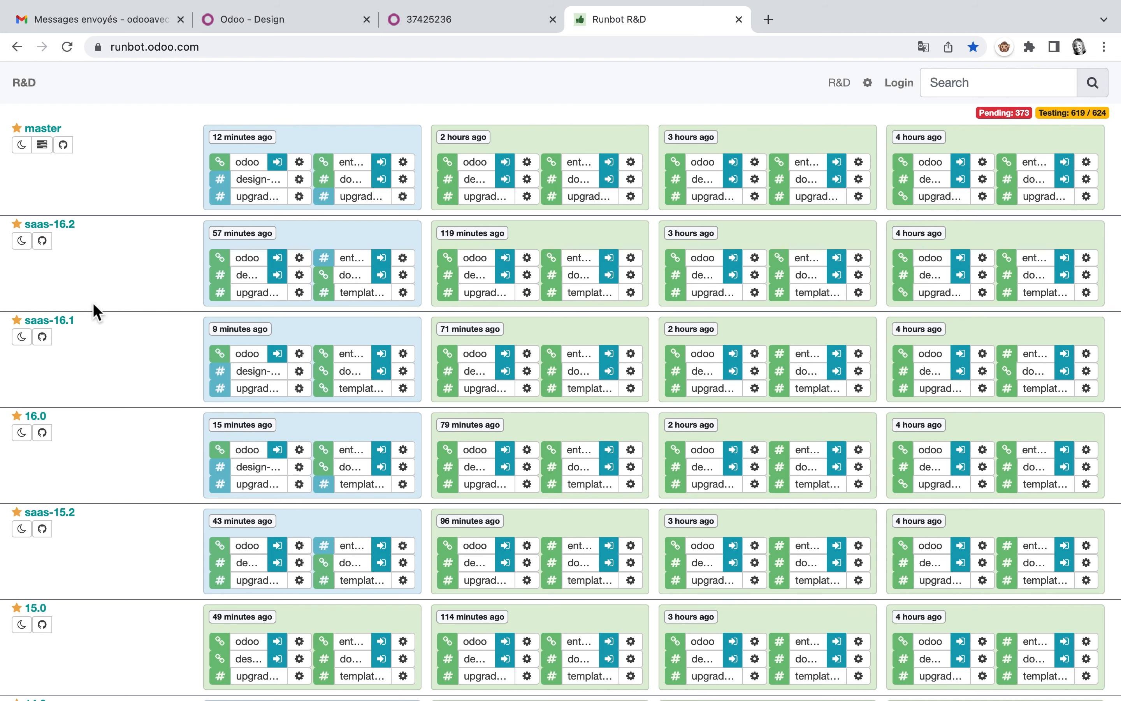
click(381, 257)
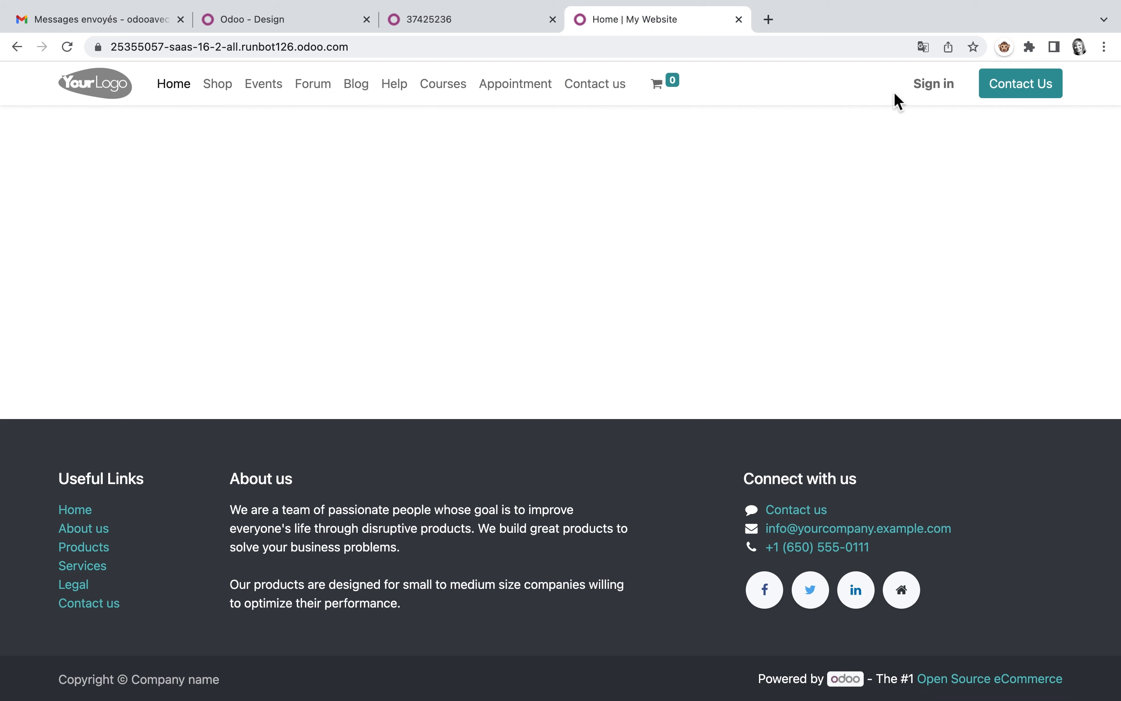
click(938, 88)
text(admin)
click(535, 248)
text(admin)
click(569, 313)
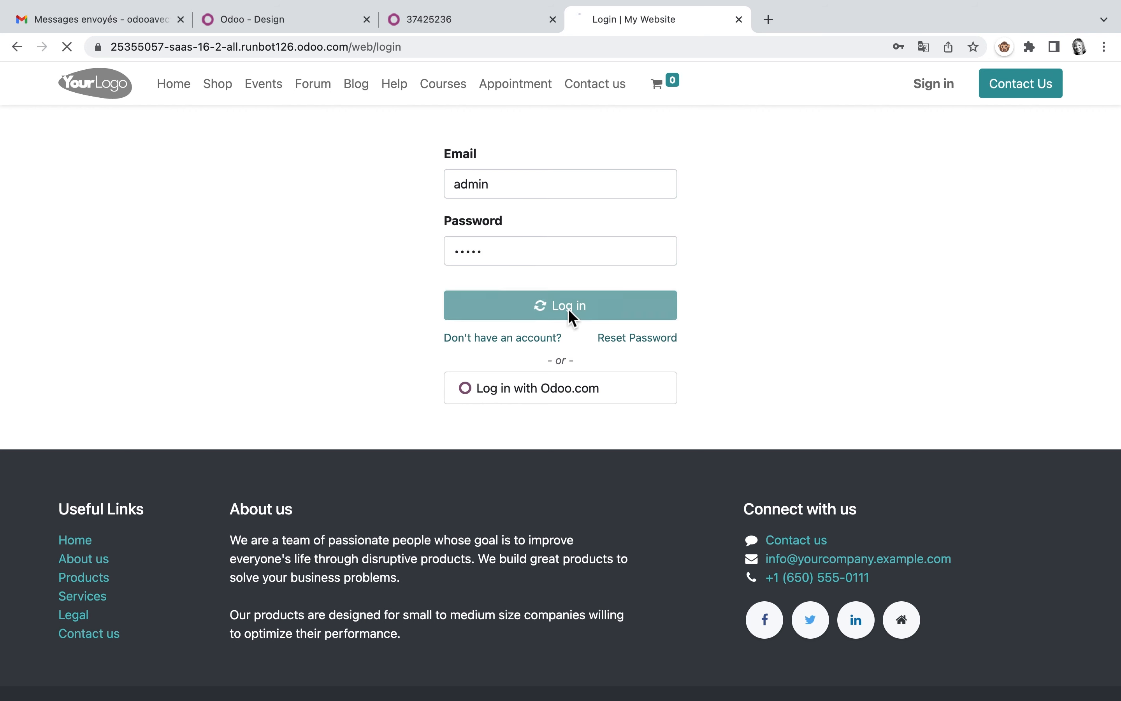
Step: Open the Office Design project in the Runbot demo database and unfold its Done and Canceled stages
click(520, 405)
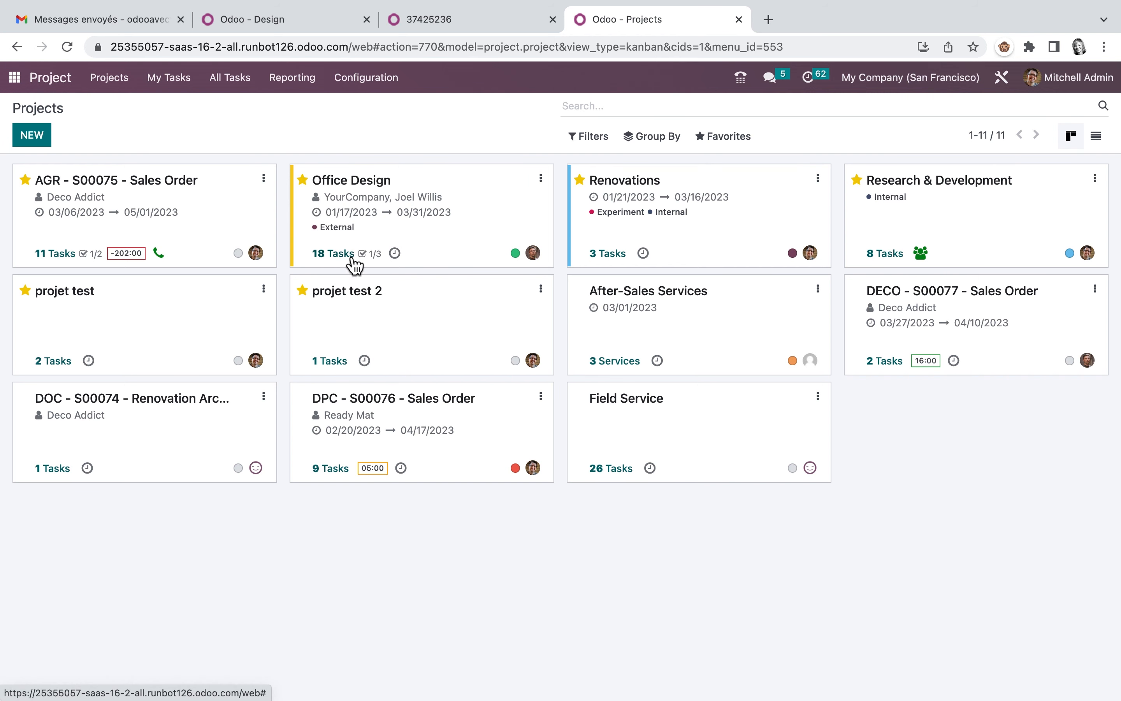
click(438, 218)
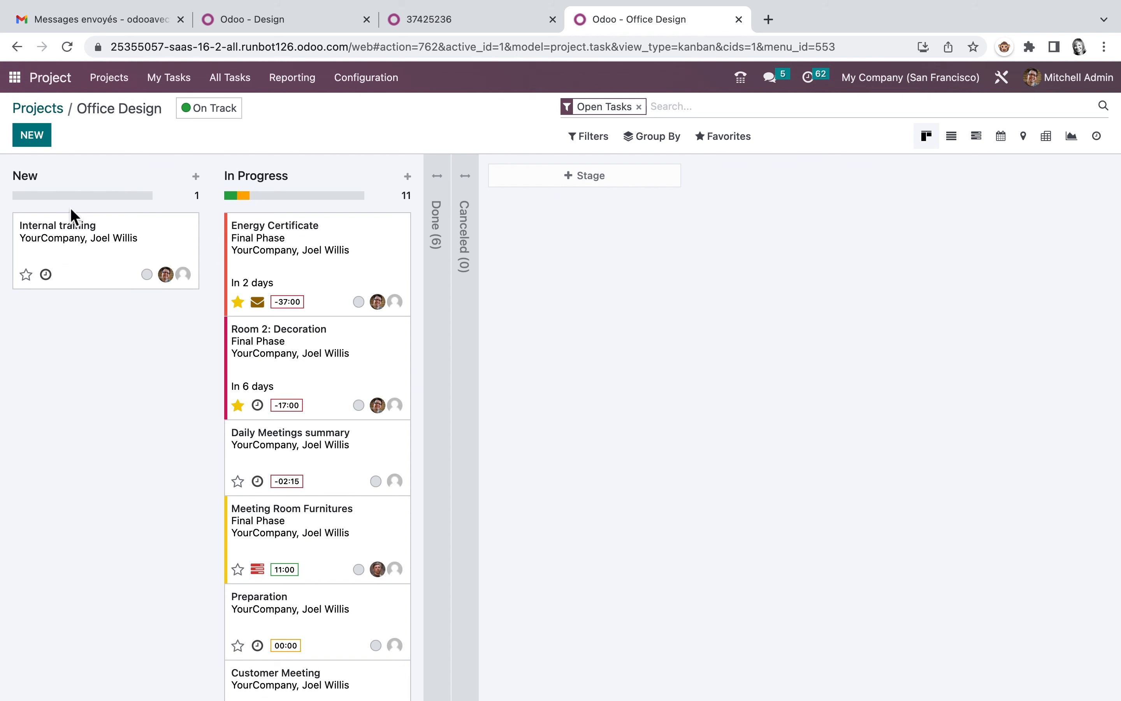
click(438, 182)
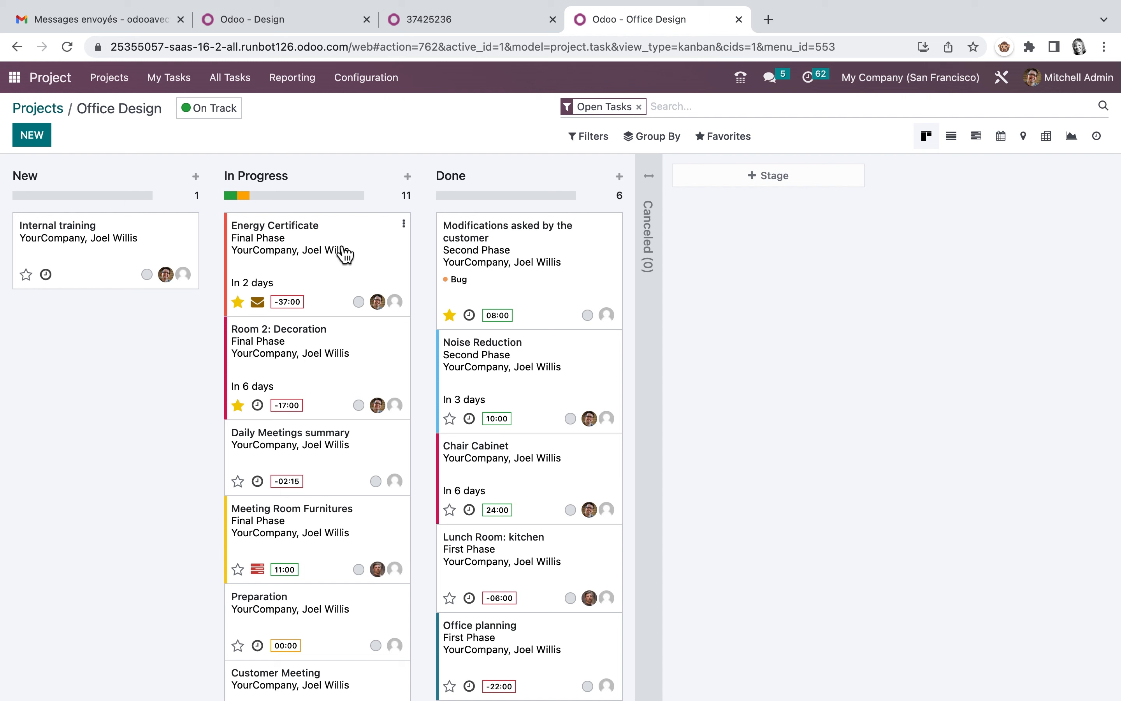
click(658, 189)
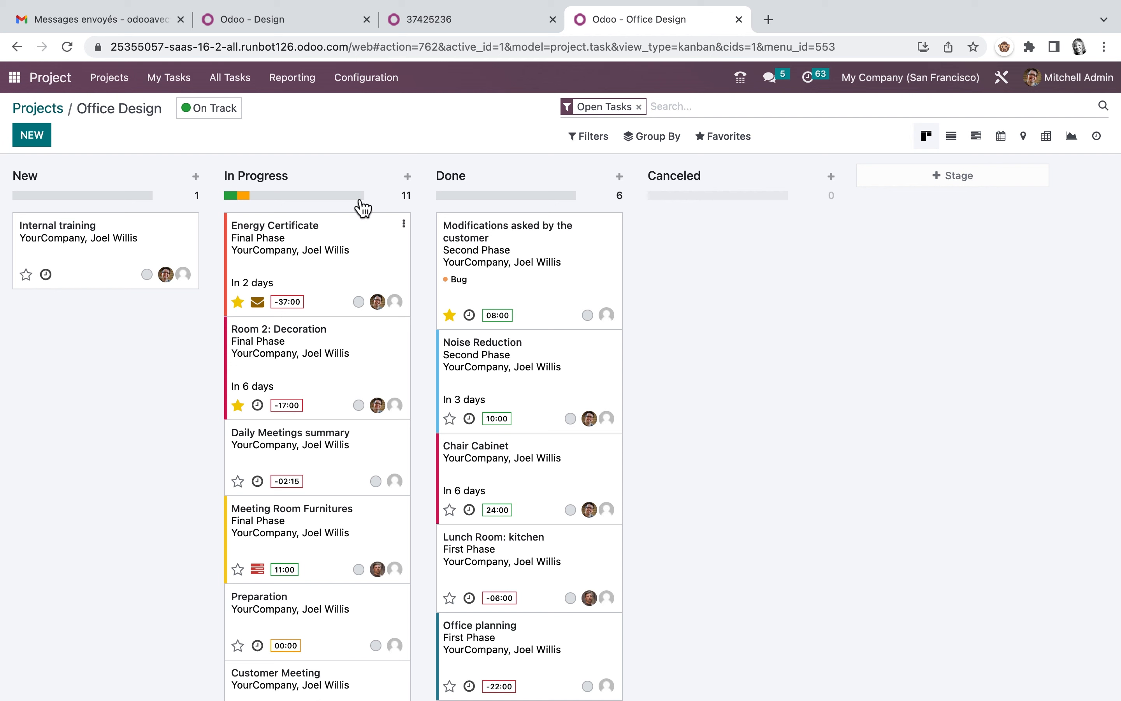
Step: Switch to the Scale-Up PDF guide and read exercise 2, Crée une tâche, including its sample email and domain name tips
click(325, 20)
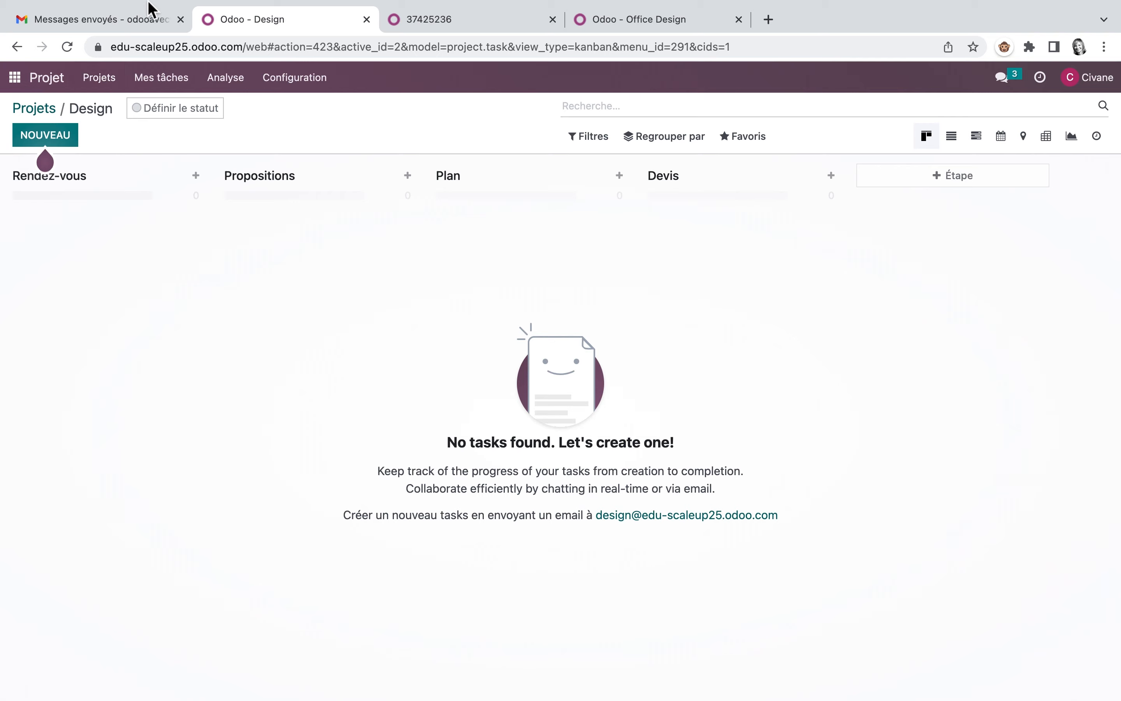
click(435, 19)
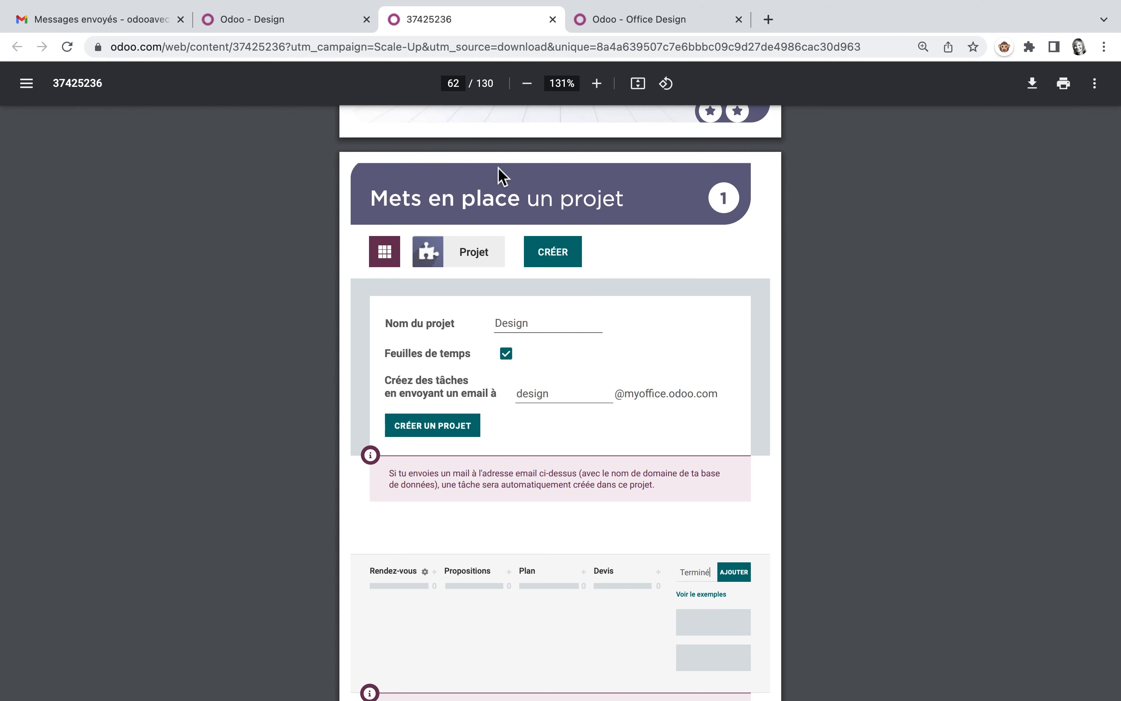
scroll(545, 393, down, 2)
scroll(545, 390, down, 2)
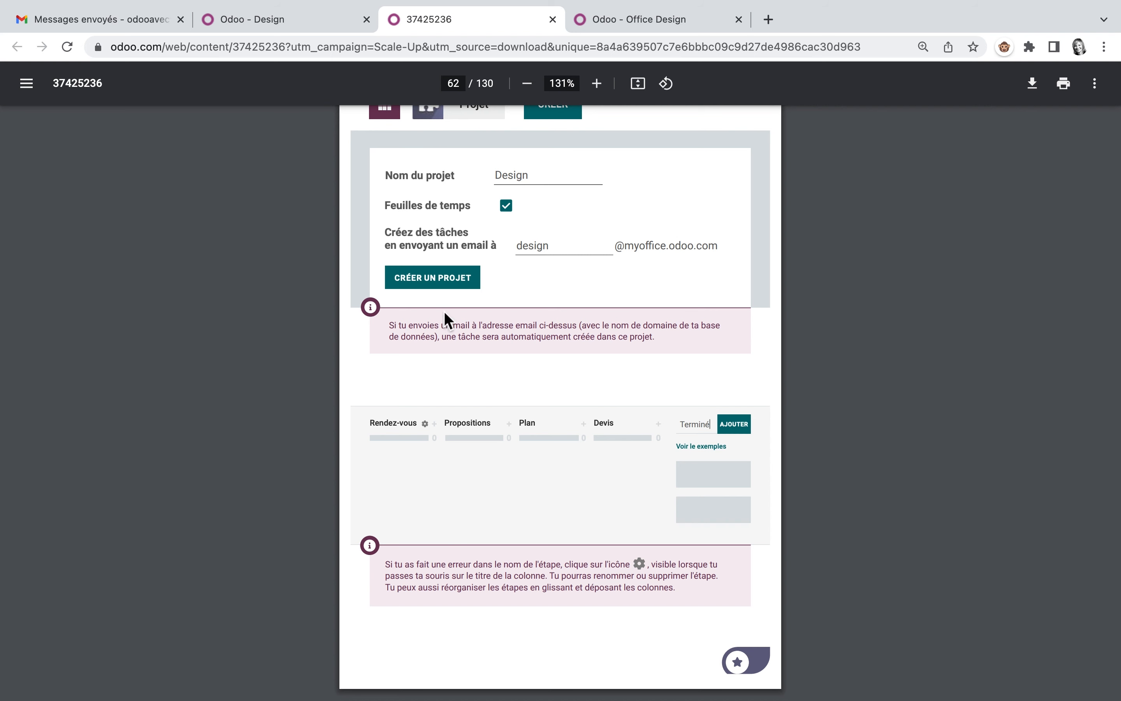
scroll(360, 333, down, 2)
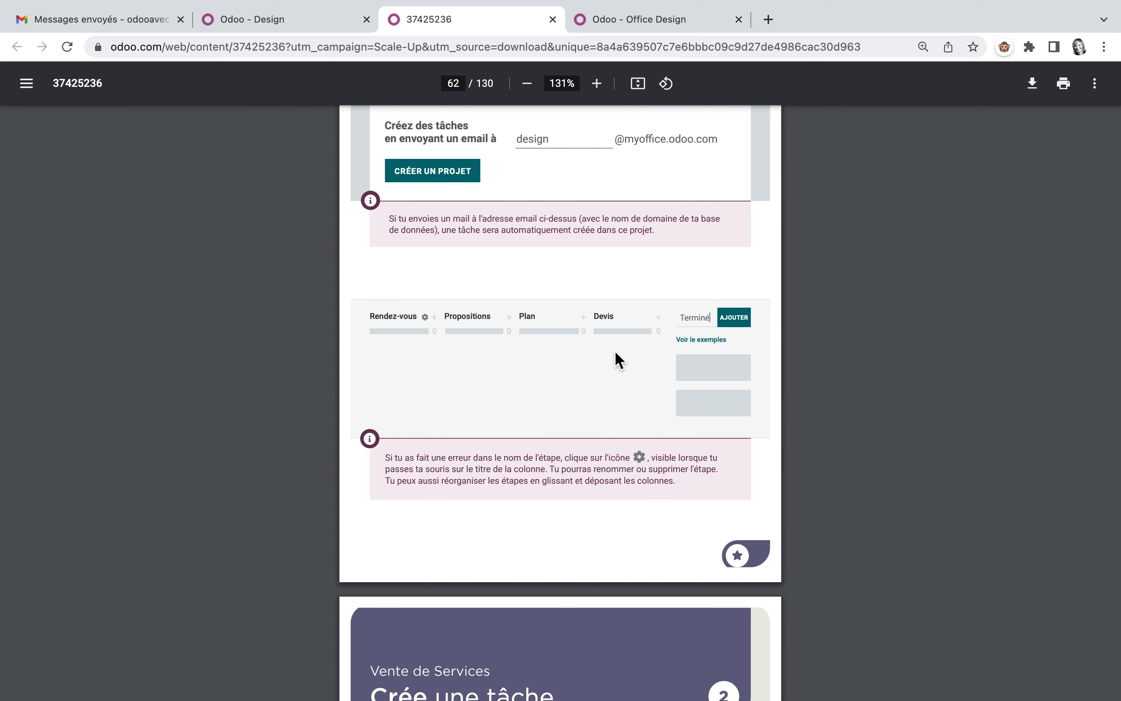
scroll(560, 437, down, 7)
scroll(560, 438, down, 2)
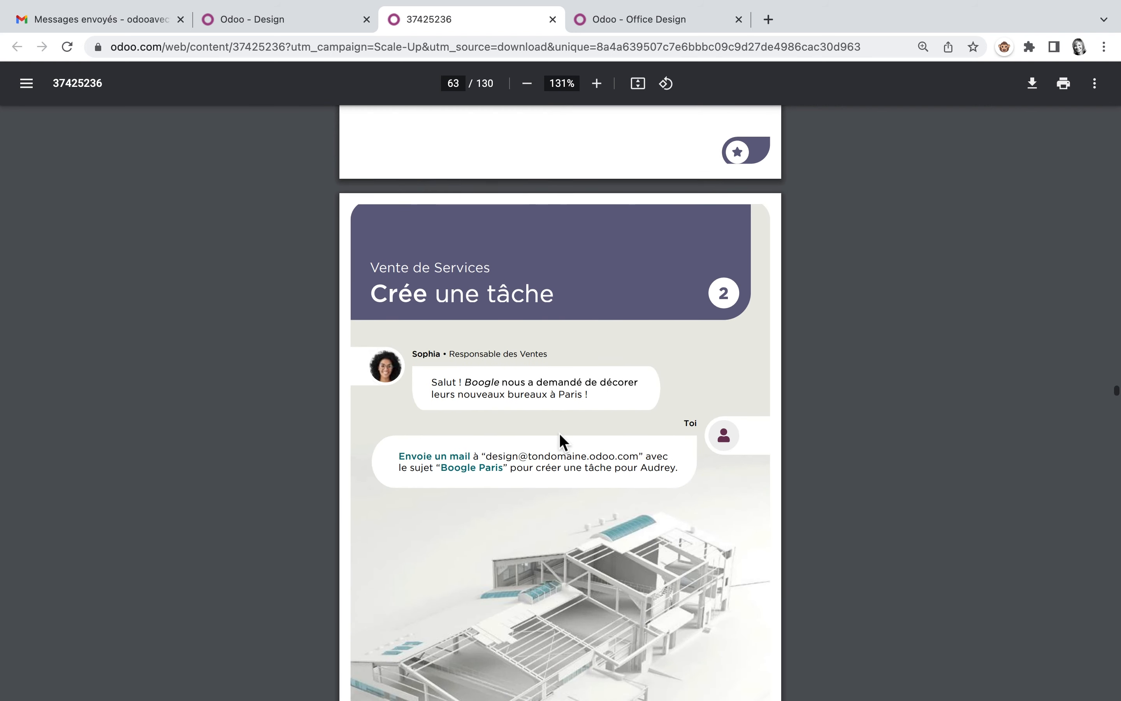
scroll(560, 438, down, 2)
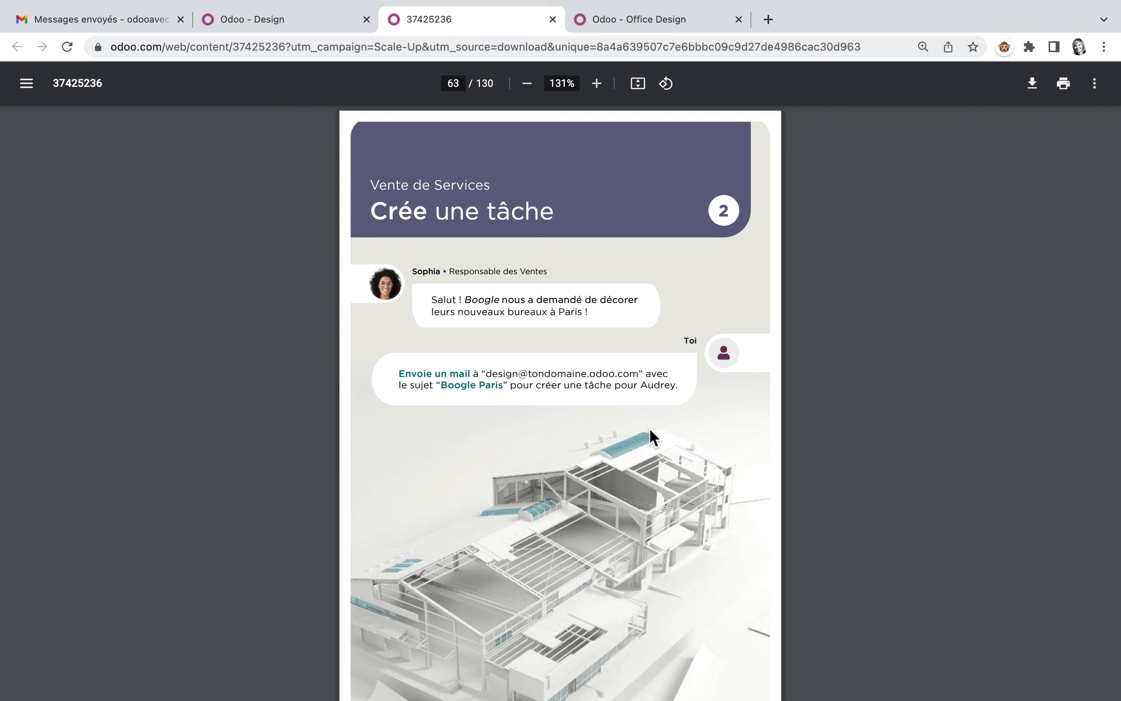
scroll(650, 430, down, 15)
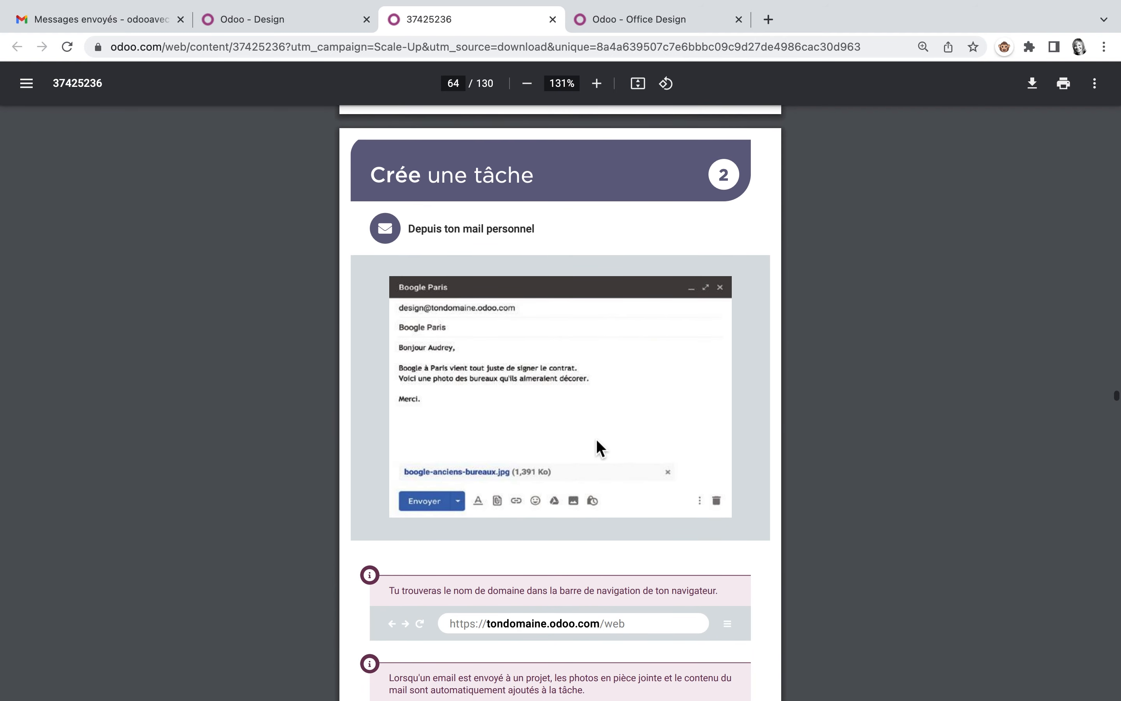
scroll(600, 447, down, 2)
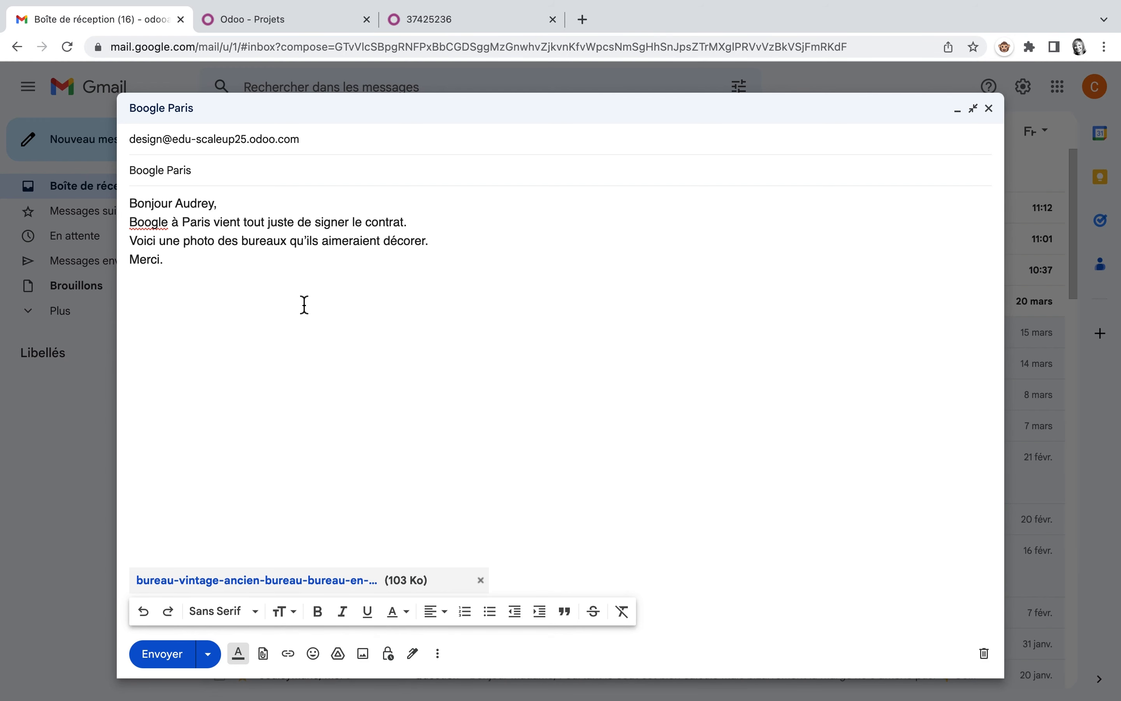
Step: Send the prepared Boogle Paris email with its attached photo to the Design project's email alias
mouse_move(132, 141)
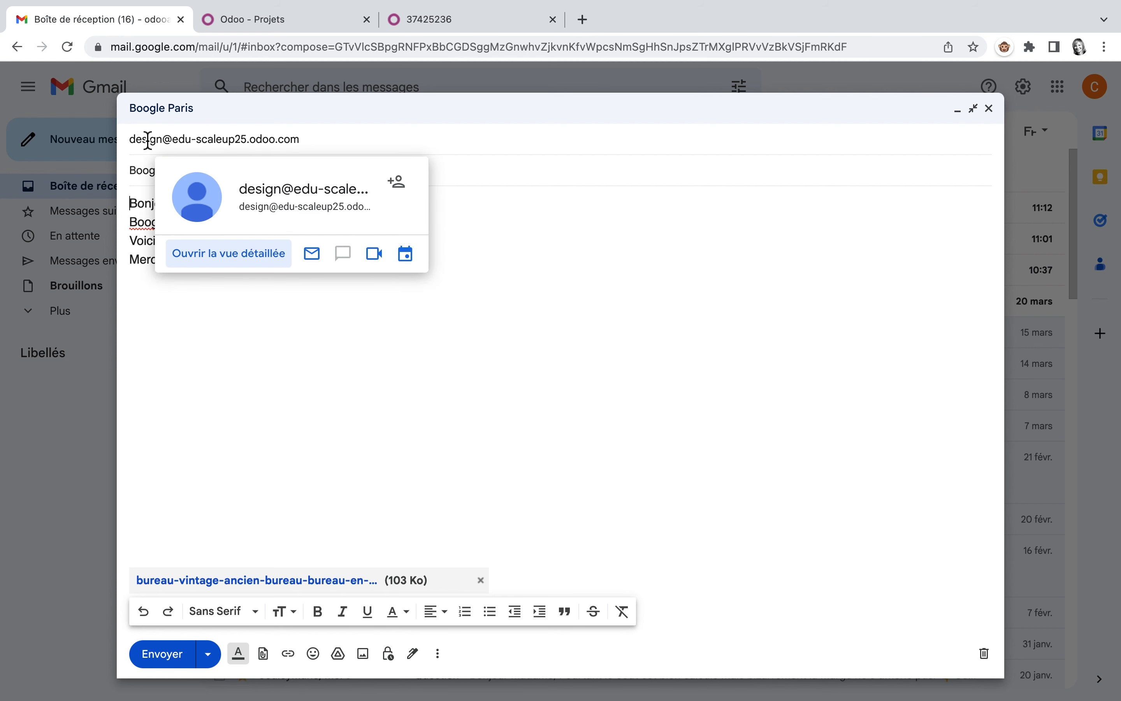
click(246, 355)
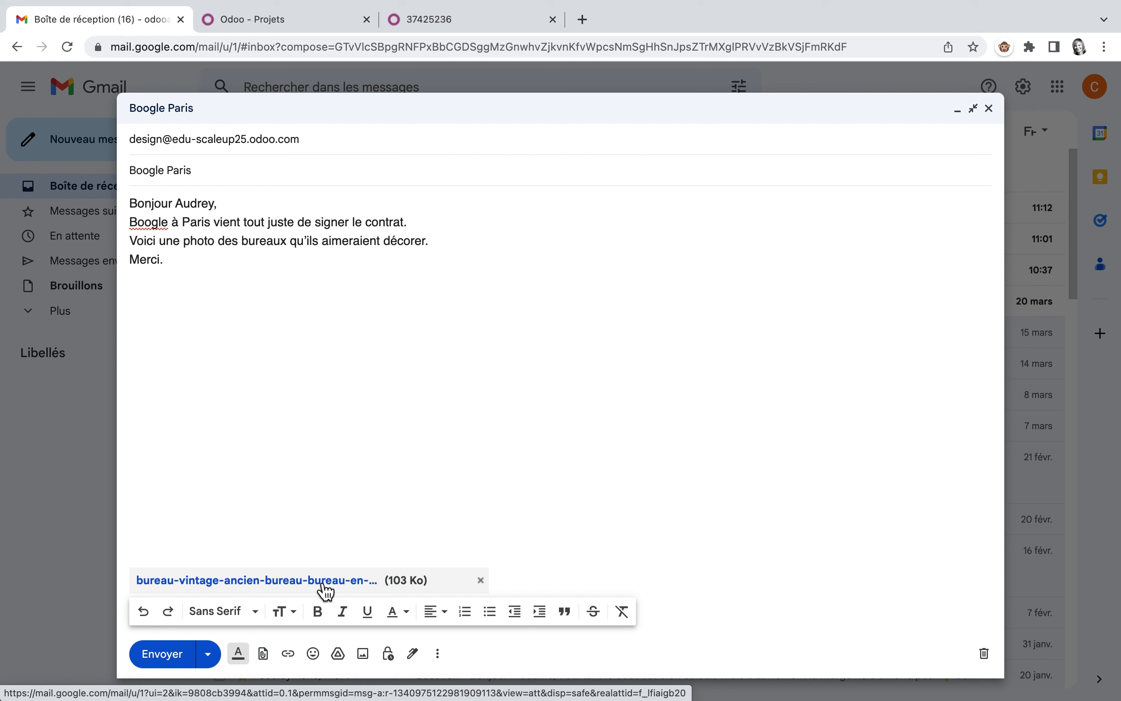
click(163, 654)
Step: In Odoo, open the Design project's Boogle Paris task, check its description and attached photo, and star it as high priority
click(317, 22)
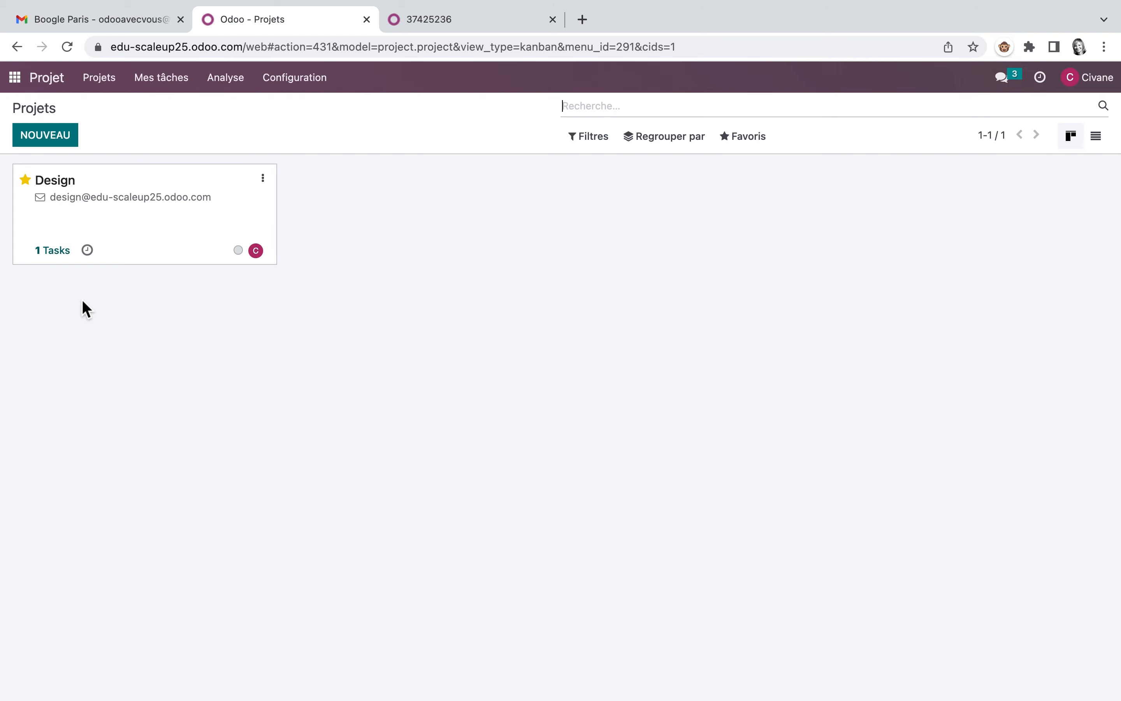
click(56, 255)
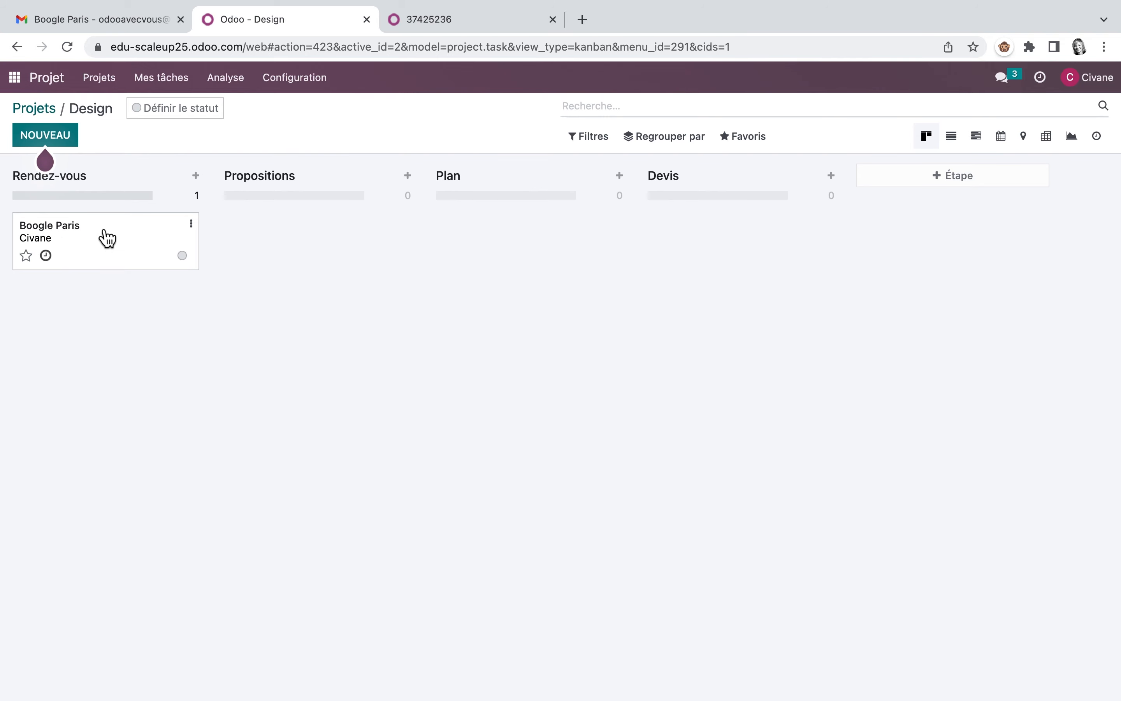
click(129, 246)
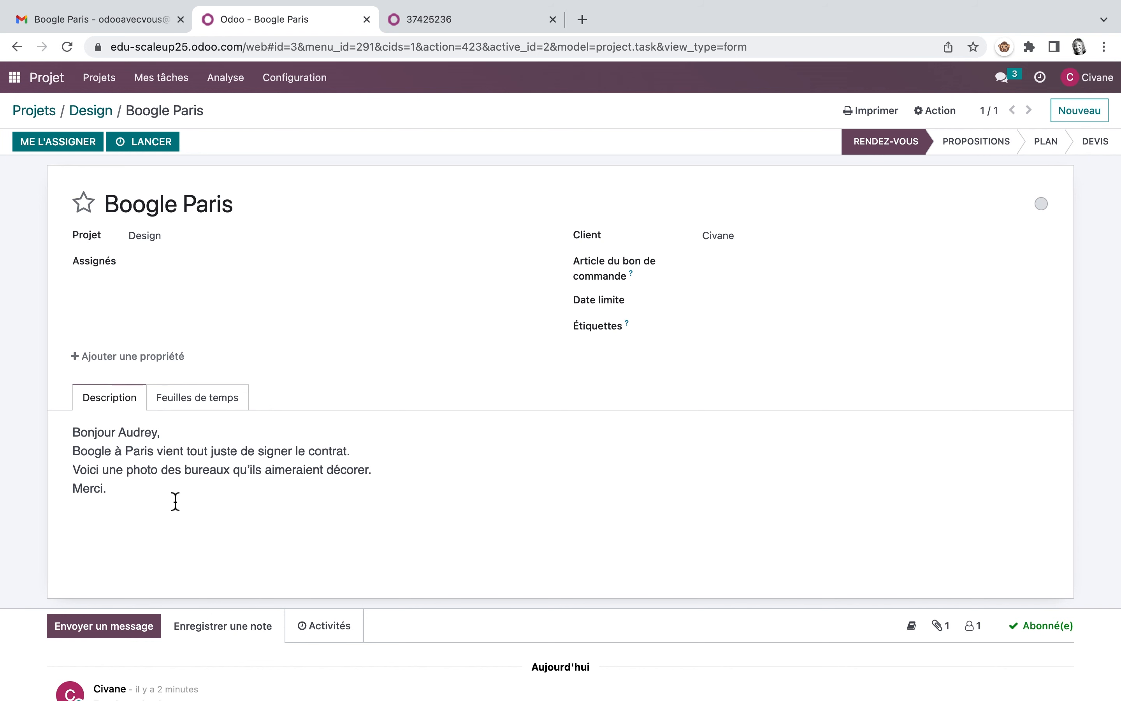
scroll(175, 501, down, 8)
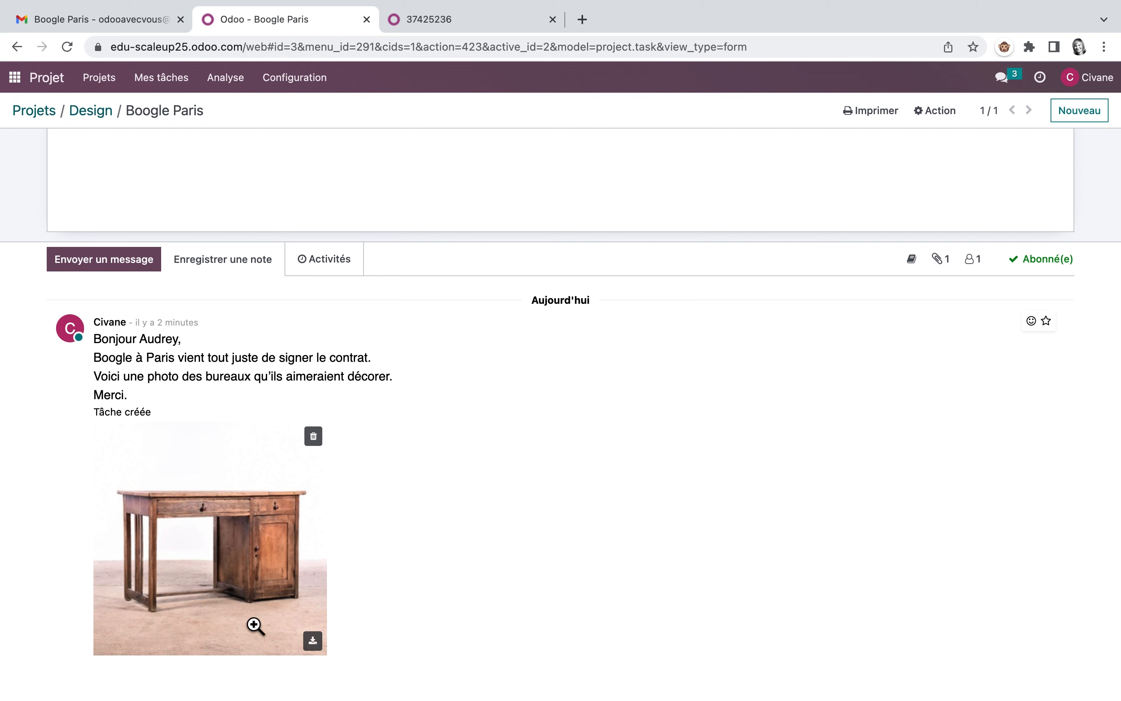
scroll(456, 484, up, 6)
scroll(456, 482, up, 3)
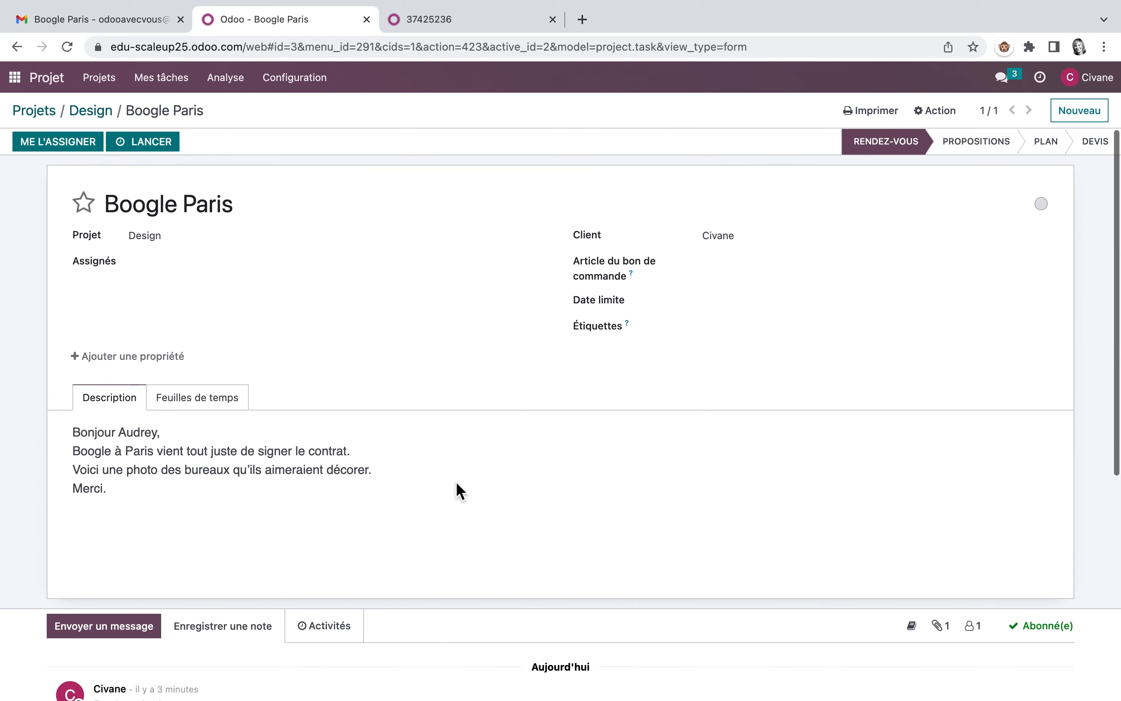
click(92, 213)
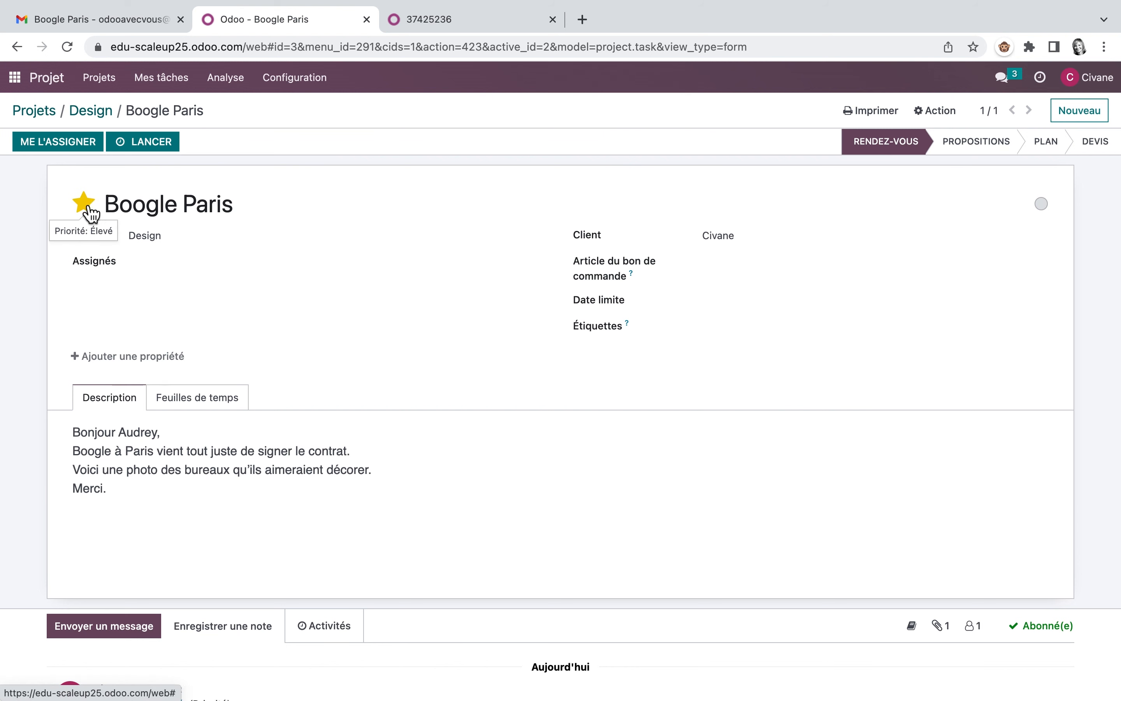
click(98, 113)
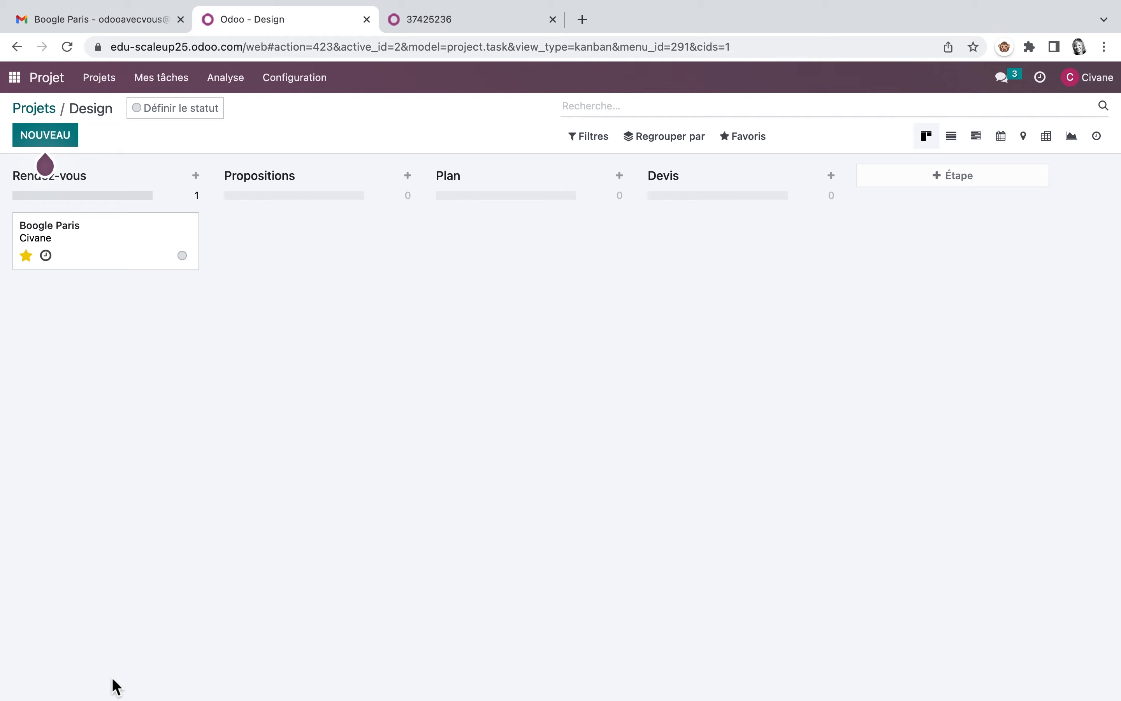
Step: Read exercise 3, Réalise le travail, in the Scale-Up PDF guide and return to the Design project in Odoo
click(483, 29)
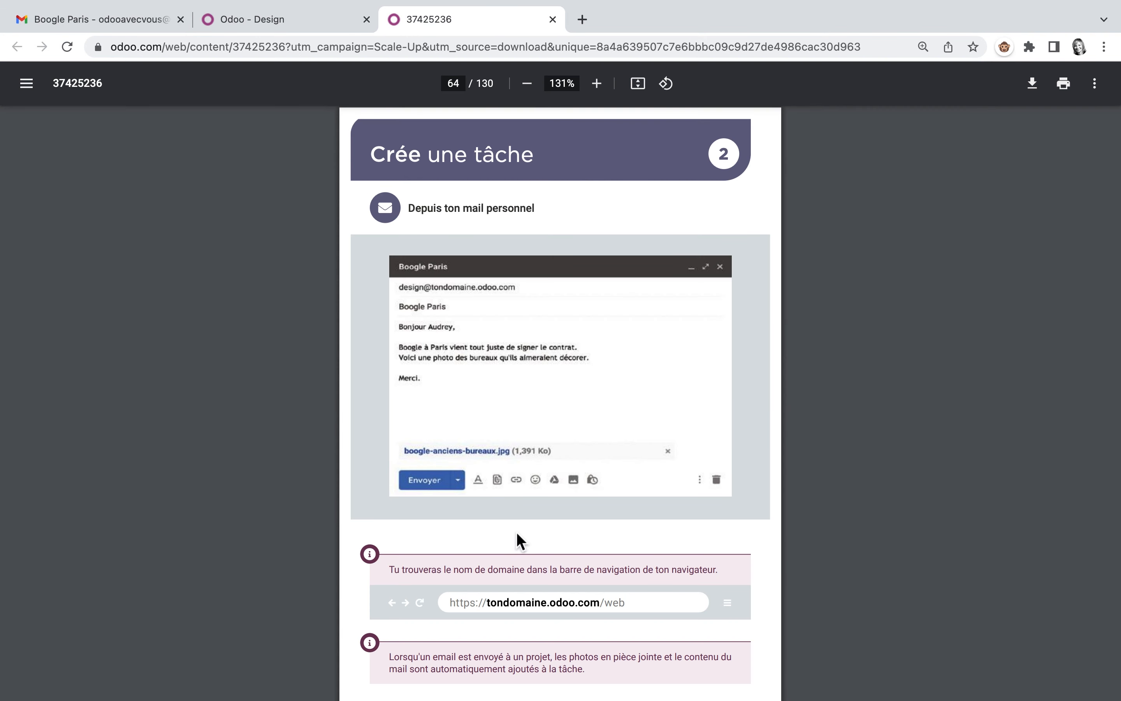
scroll(518, 534, down, 10)
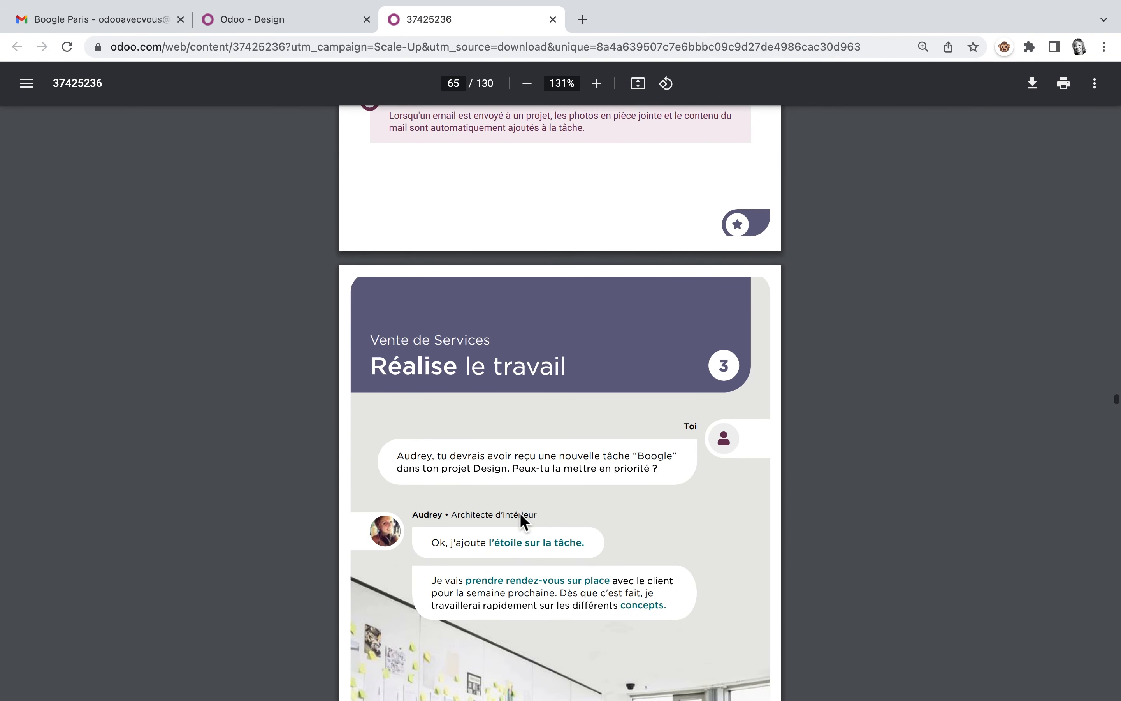
scroll(520, 514, down, 4)
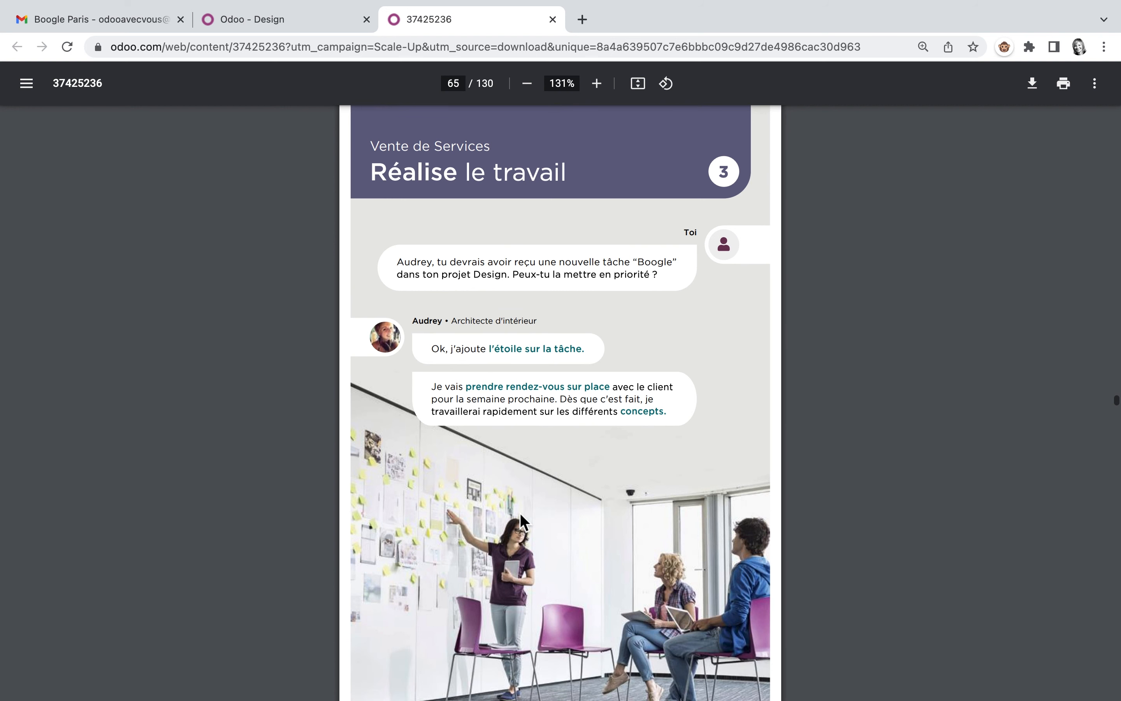
scroll(520, 514, down, 1)
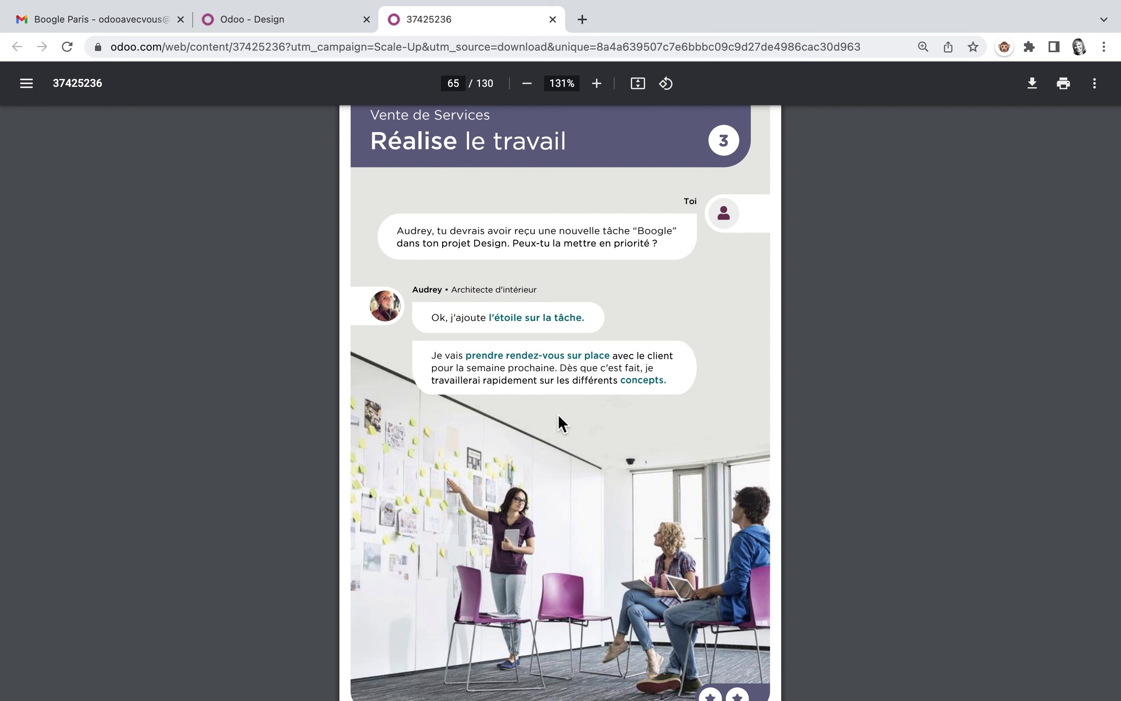
click(290, 24)
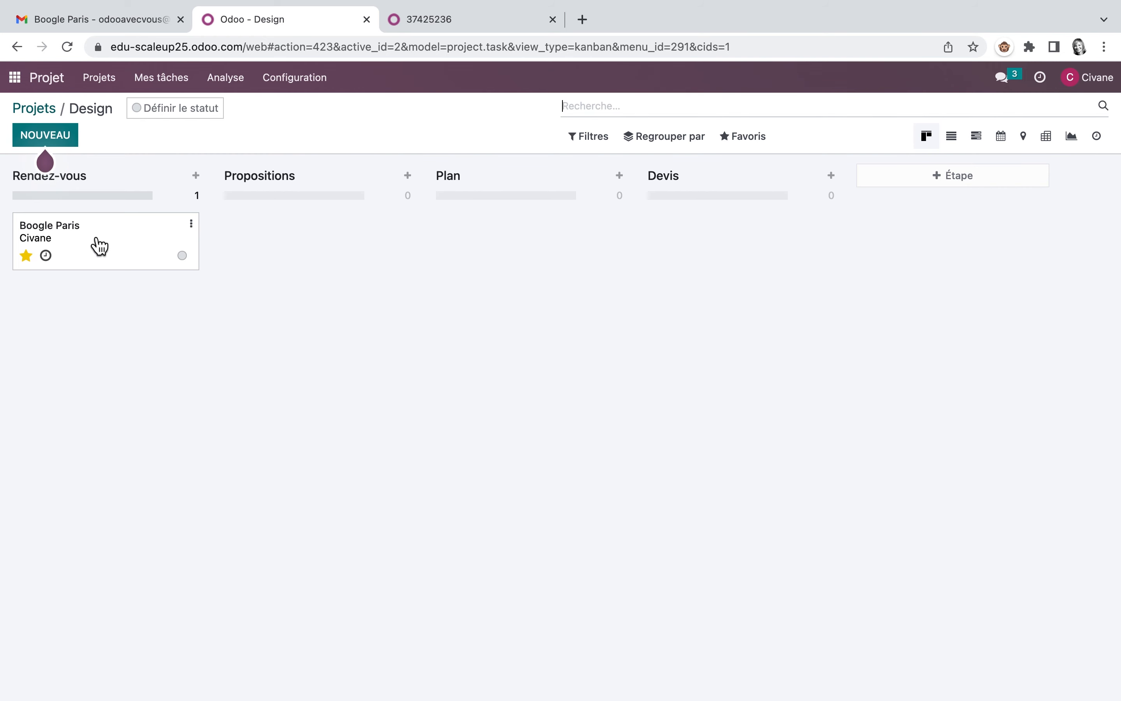
Step: View the activity planning form inside the Boogle Paris task, close it without planning anything, and return to the Design kanban
click(51, 262)
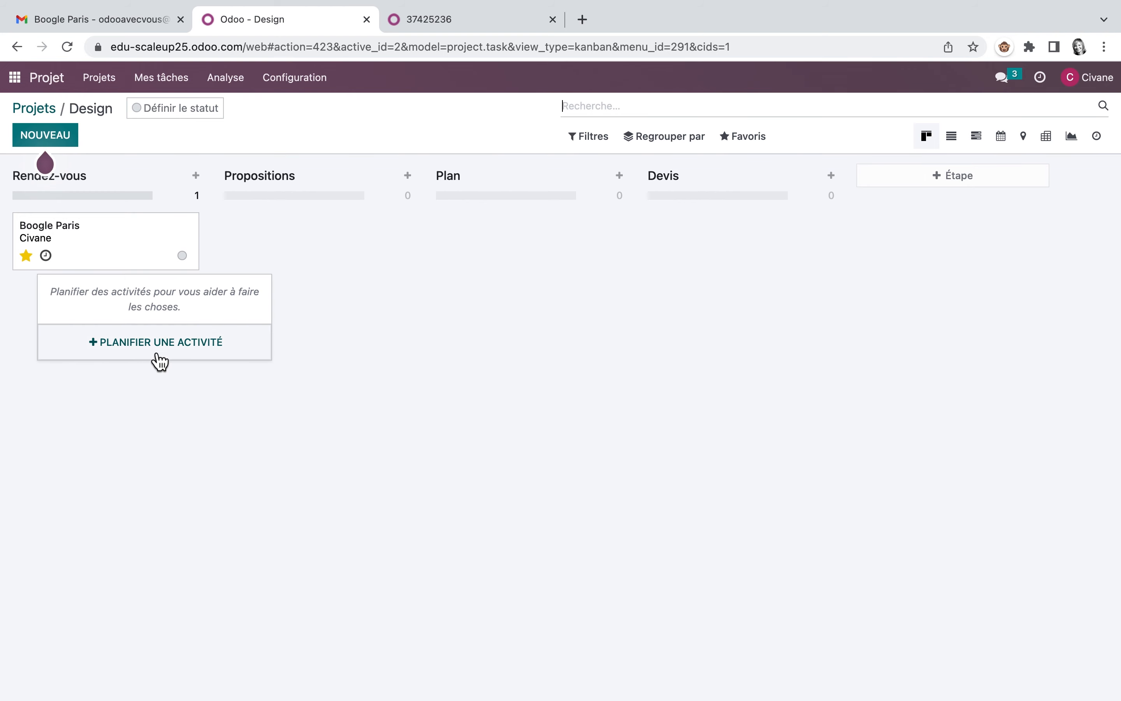
click(109, 241)
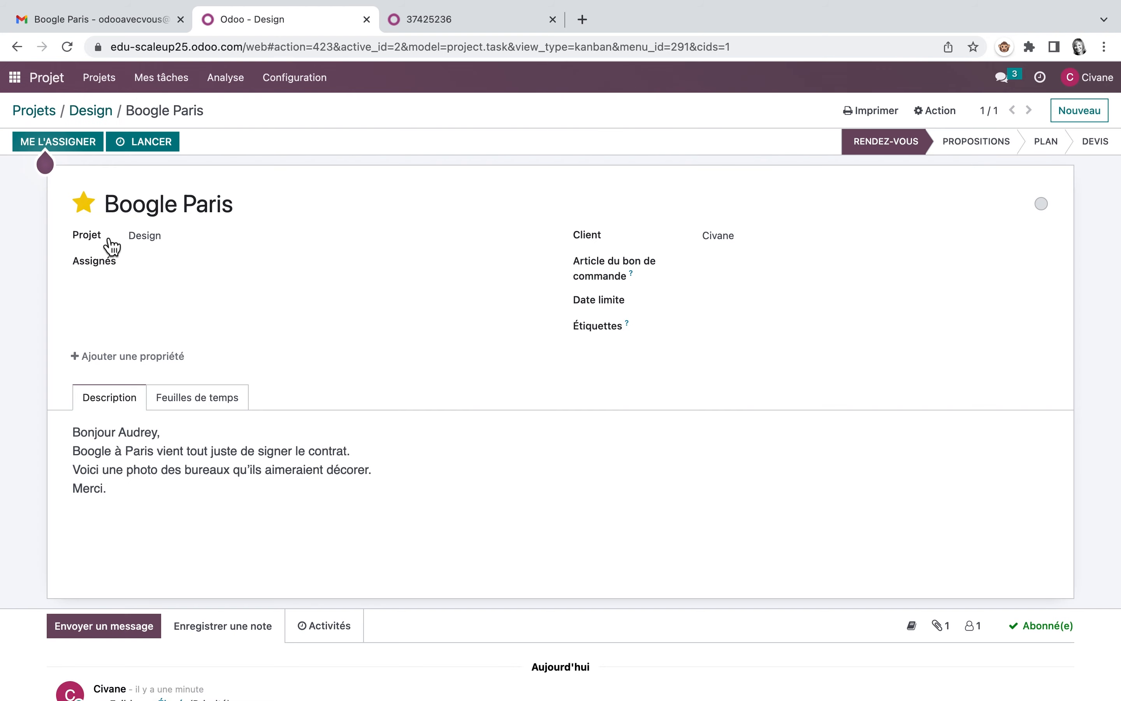
scroll(315, 445, down, 5)
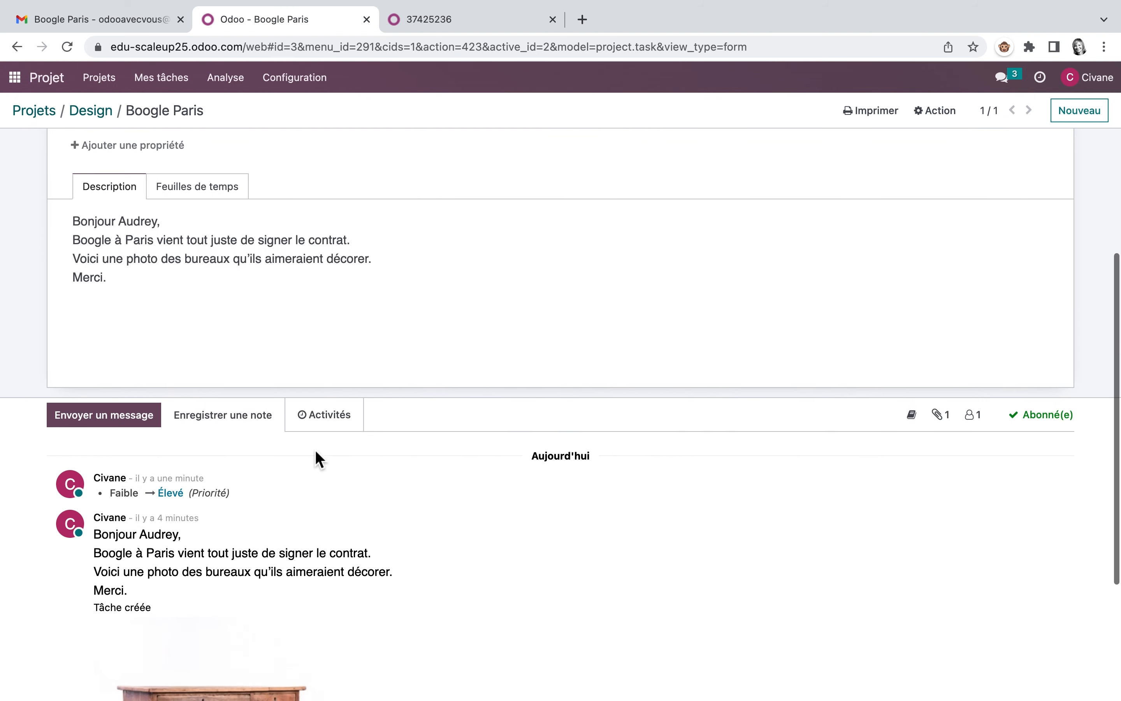
click(327, 402)
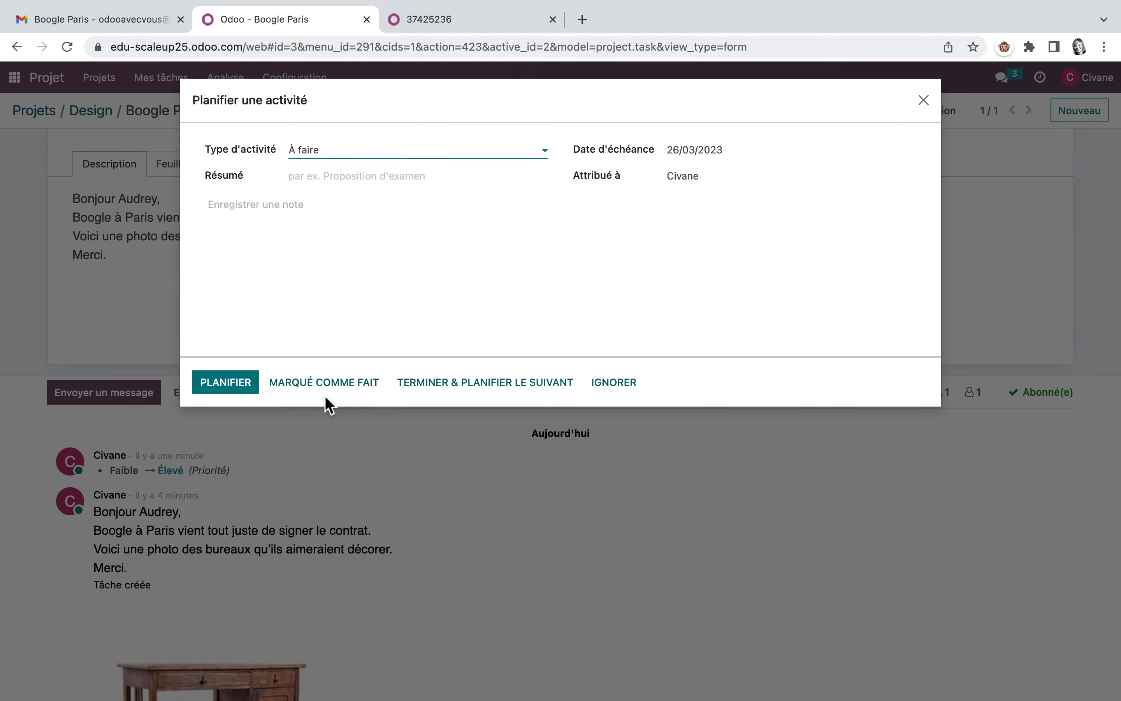
click(928, 105)
click(97, 114)
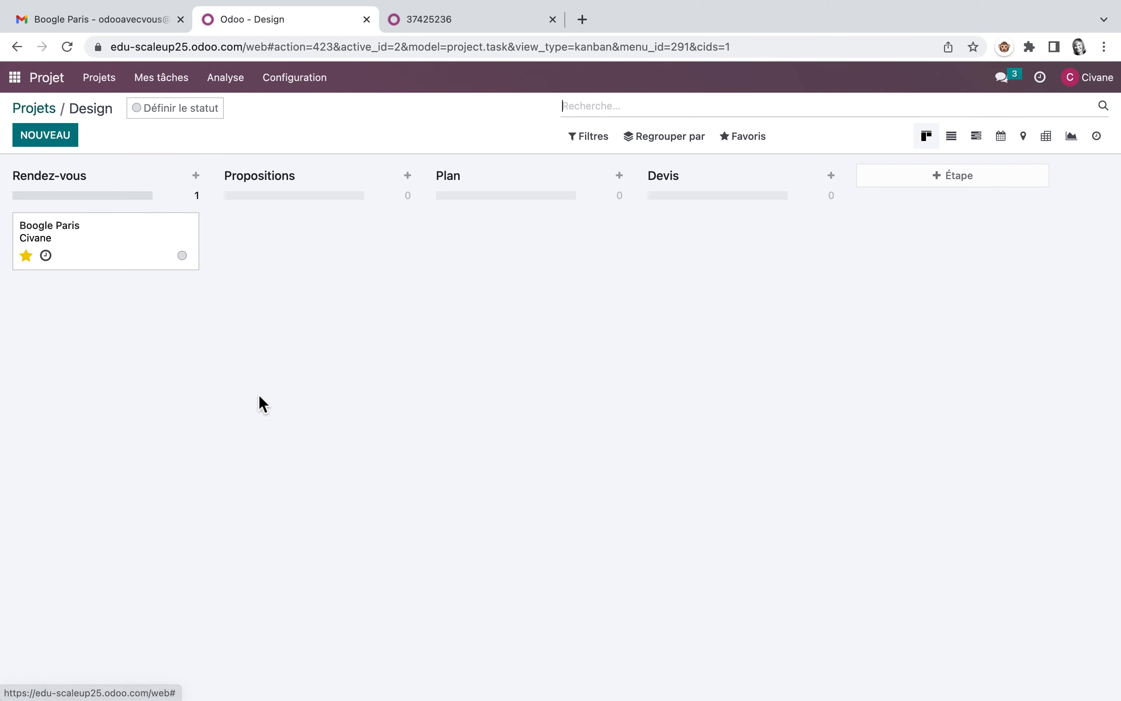
Step: Plan a Réunion activity on the Boogle Paris task with the summary "visiter bureaux Boogle" and open the calendar to schedule it
click(47, 256)
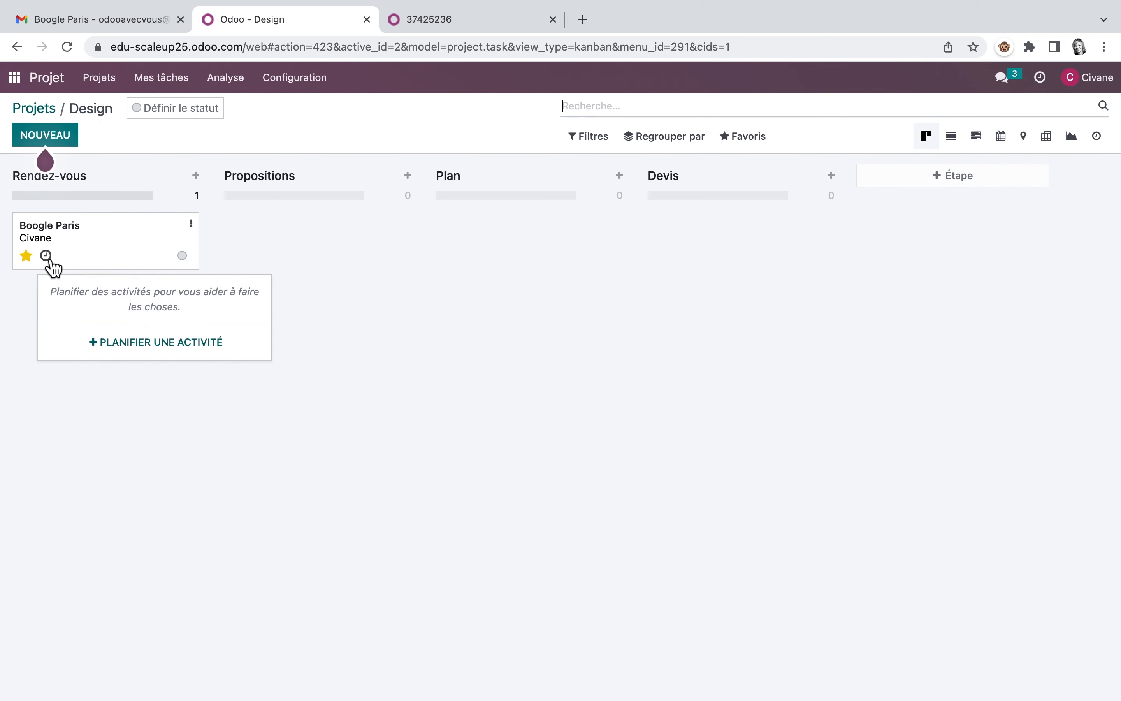
click(167, 344)
click(548, 149)
click(356, 214)
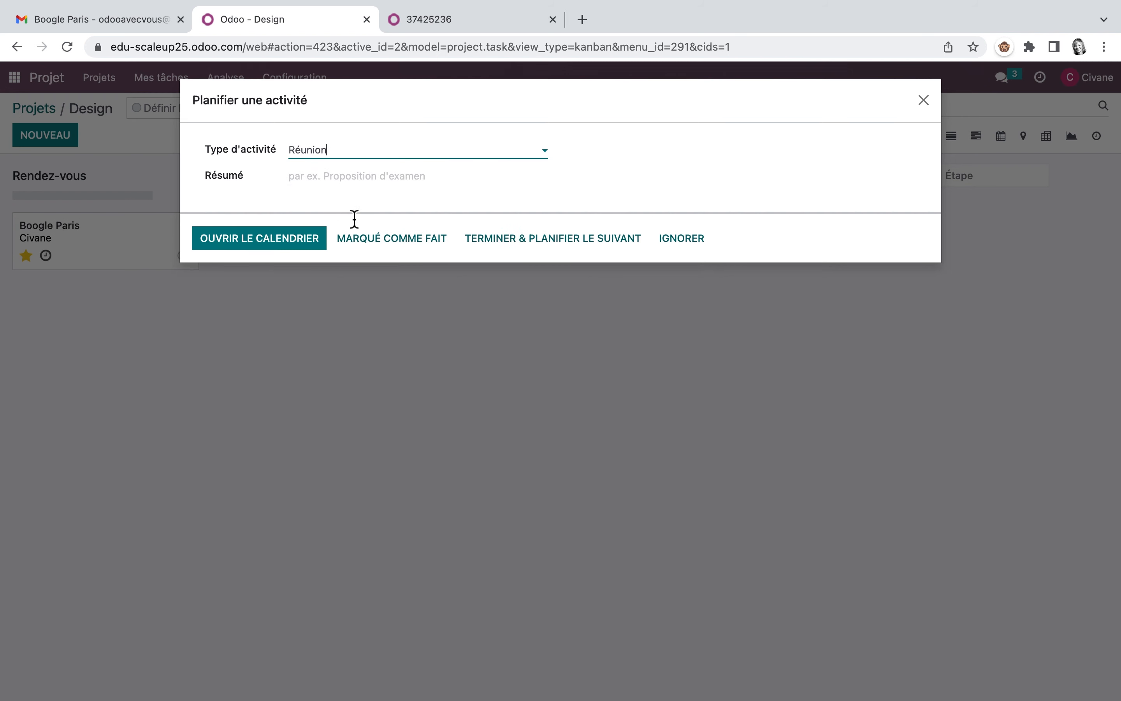
click(342, 176)
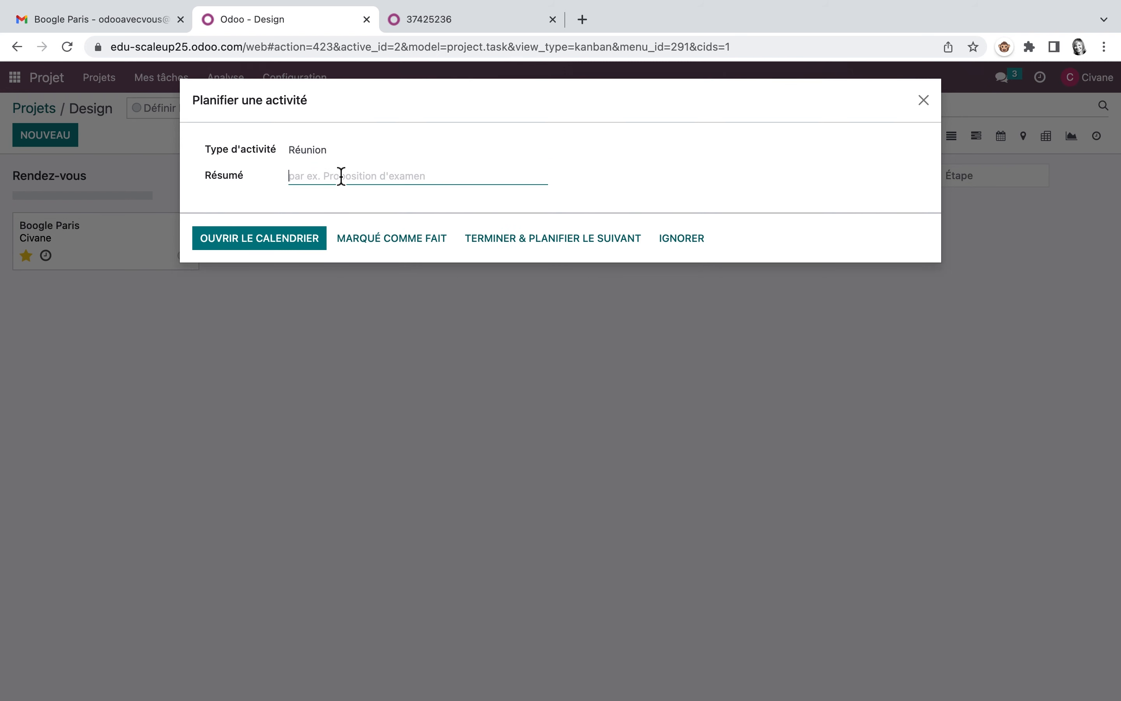
text(visiter bureaux Boogle)
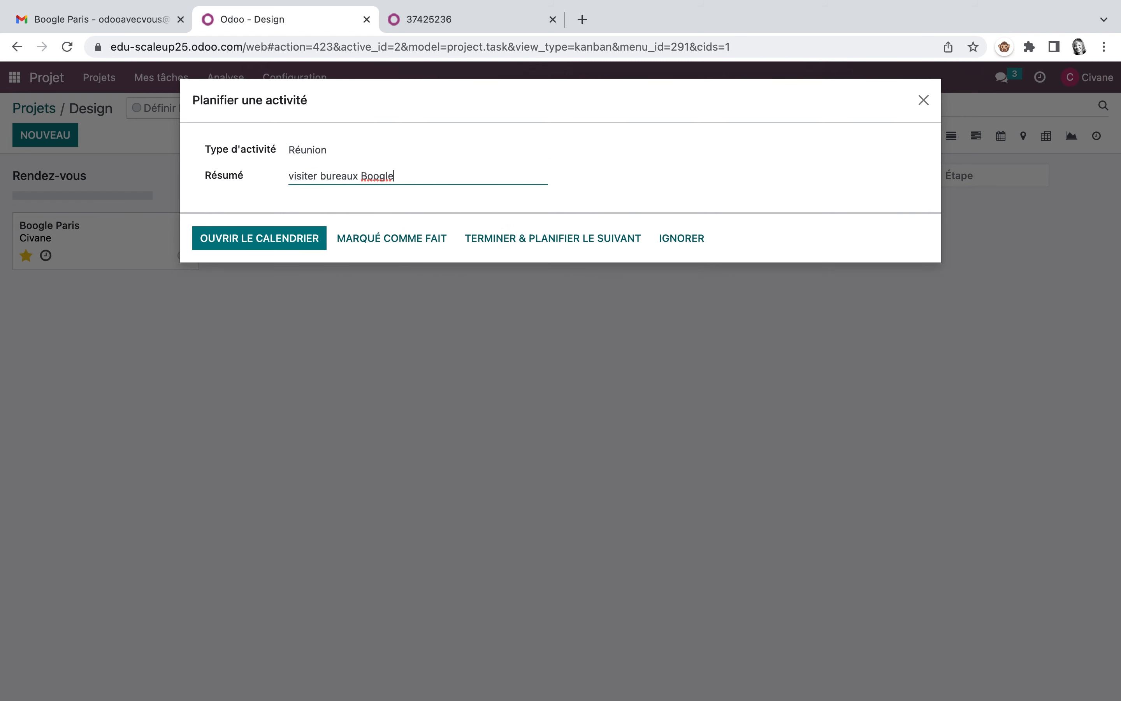
click(276, 245)
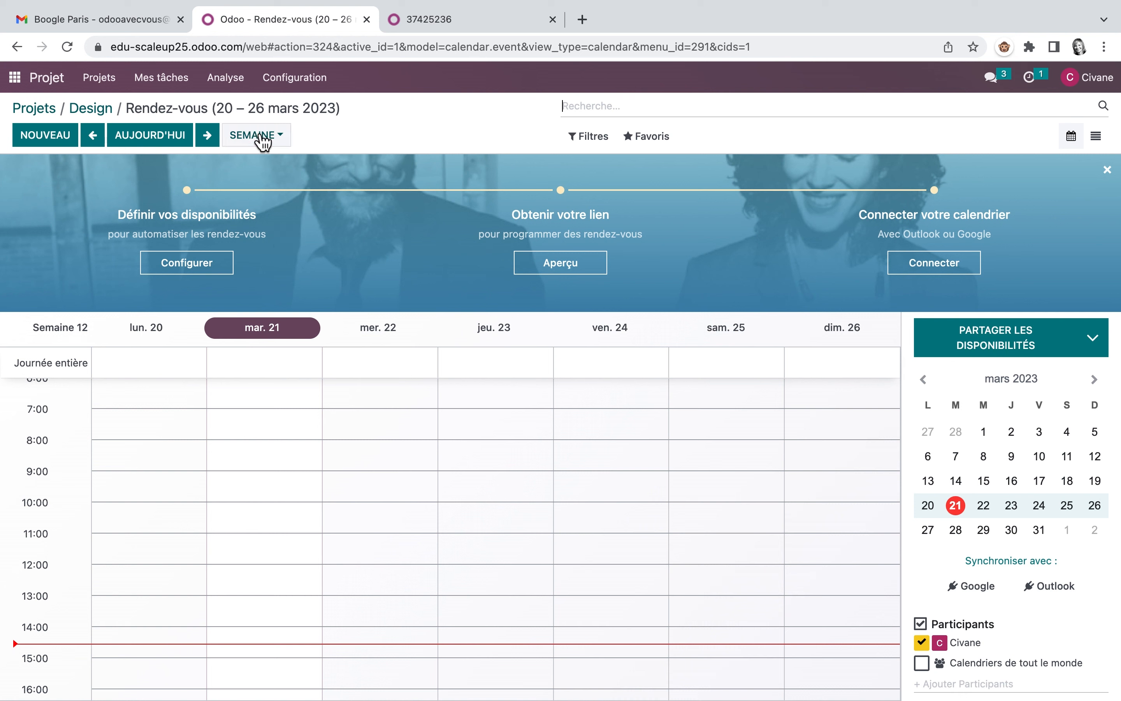
Step: Schedule the event "Visite des bureaux Boogle" on Tuesday of the following week, 28 March 2023, from about 07:15 to 09:15
click(216, 136)
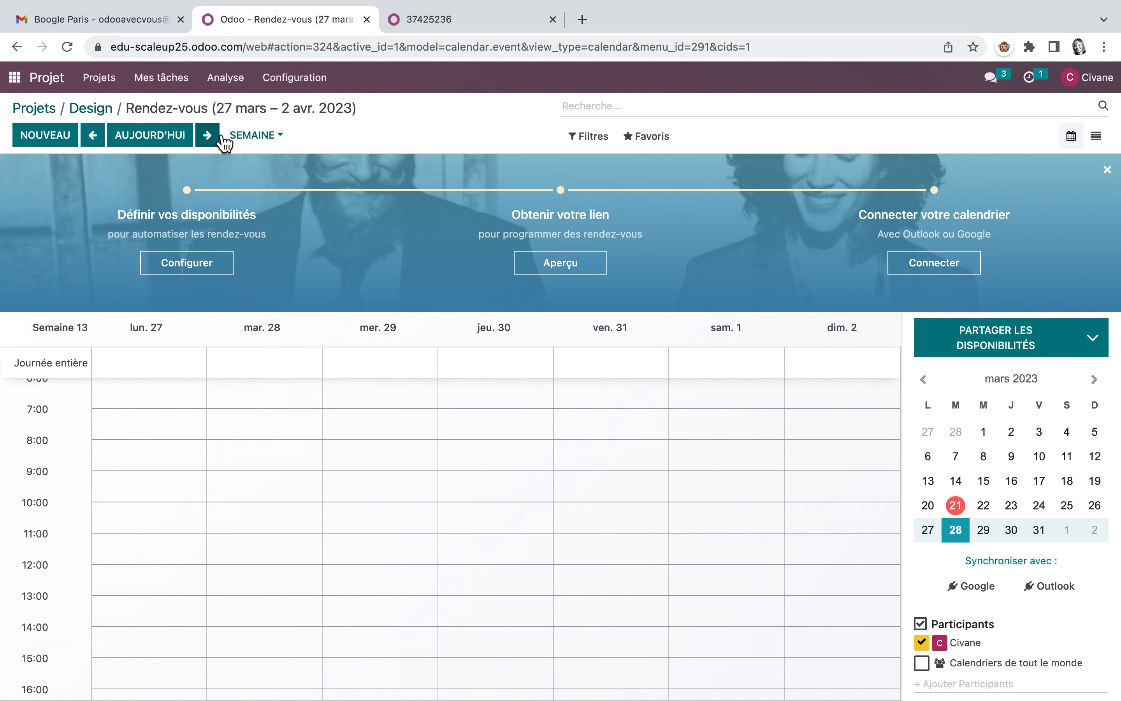
click(261, 424)
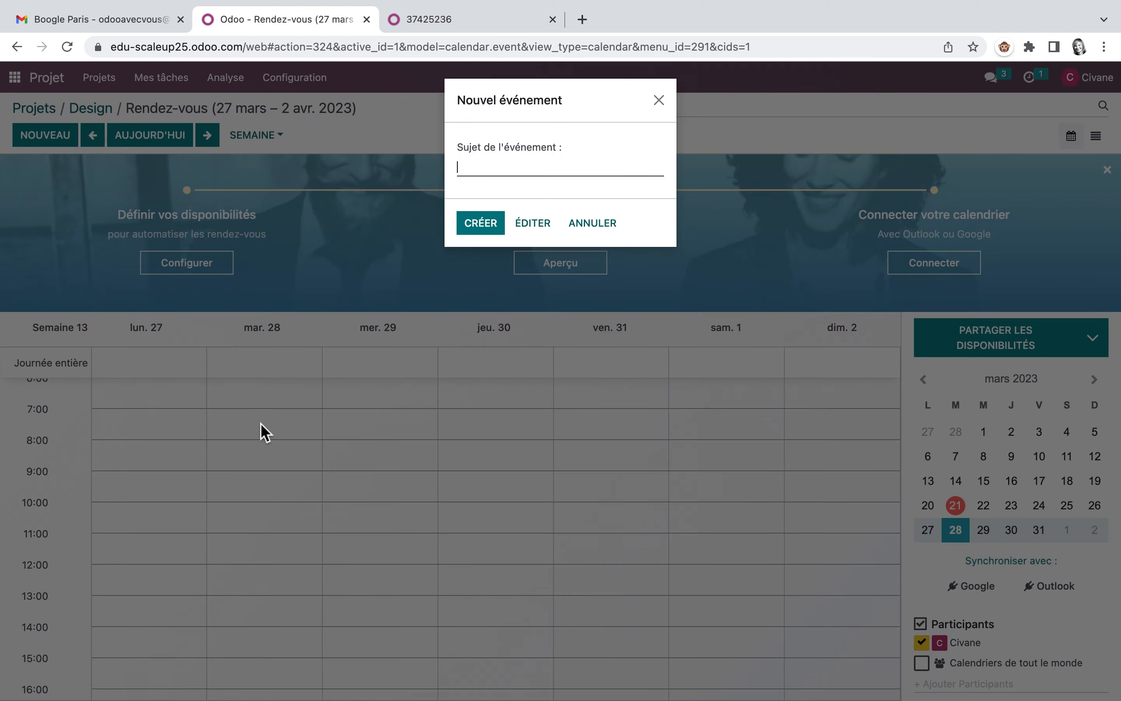
text(Visite des bureaux Boogle)
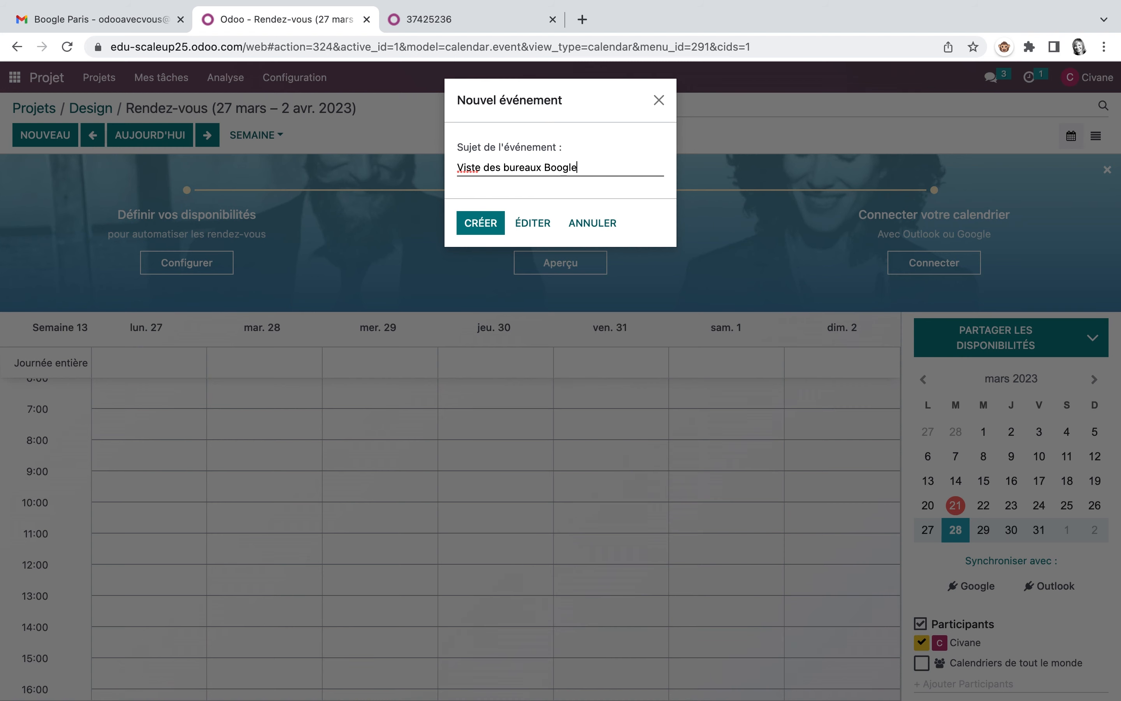
click(480, 223)
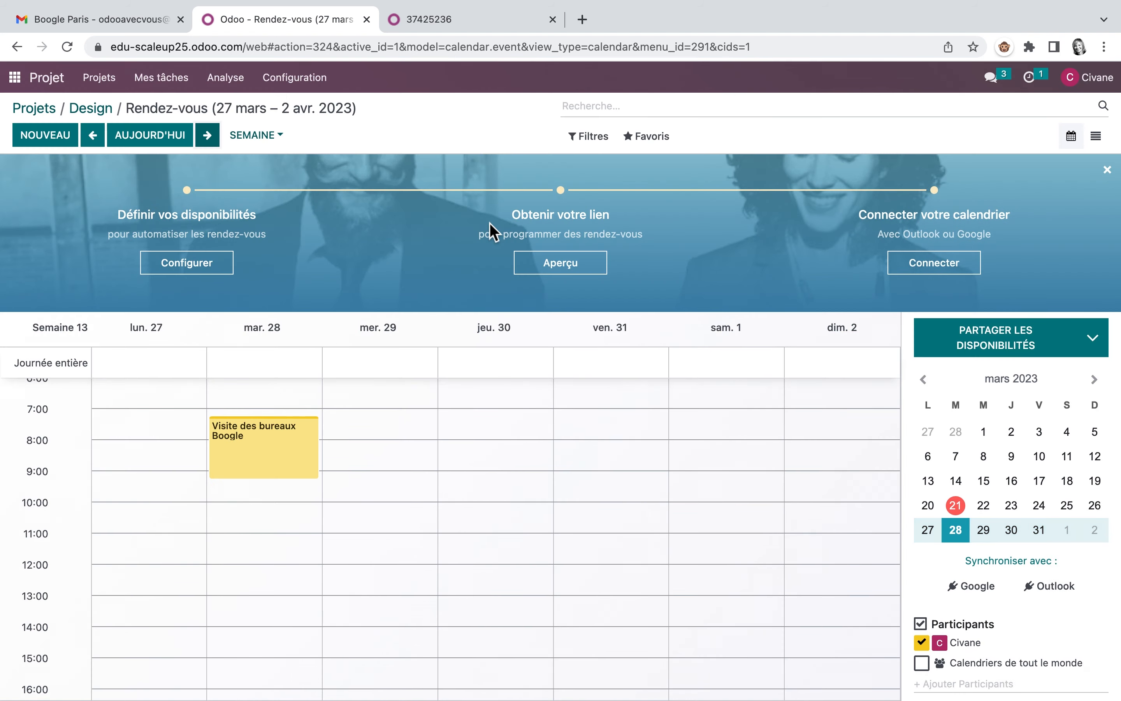
Step: Review the Visite des bureaux Boogle event's details and reminder options, save it without changes and return to the Design kanban
click(273, 451)
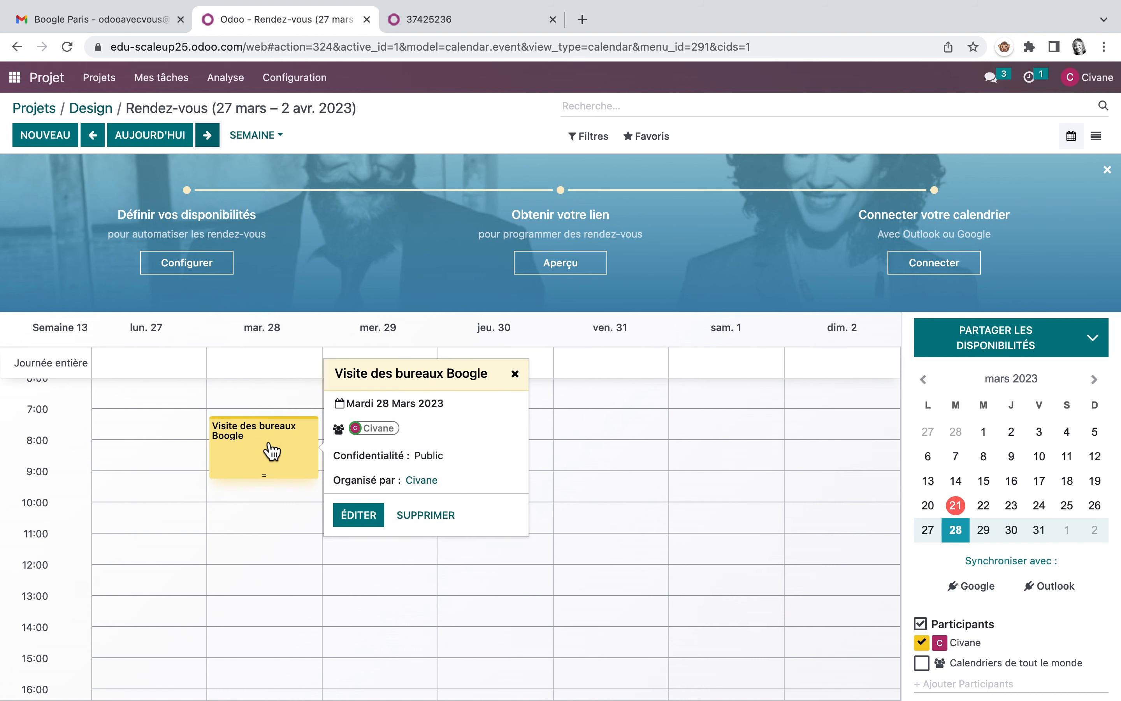
click(368, 518)
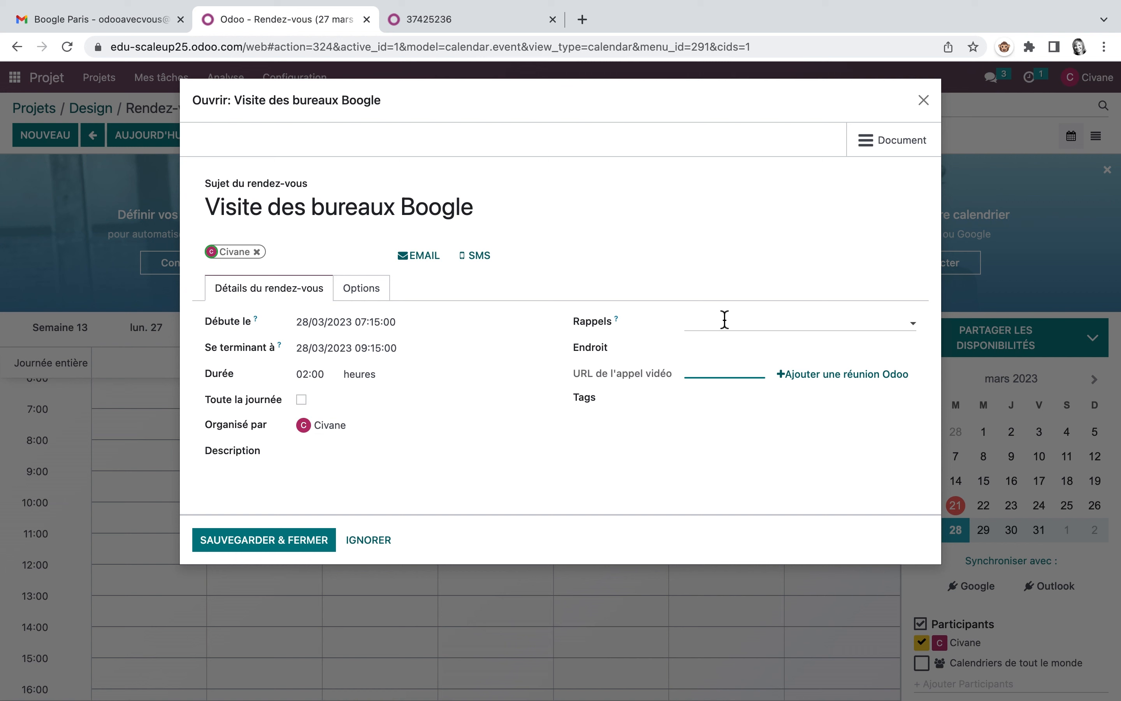
click(724, 319)
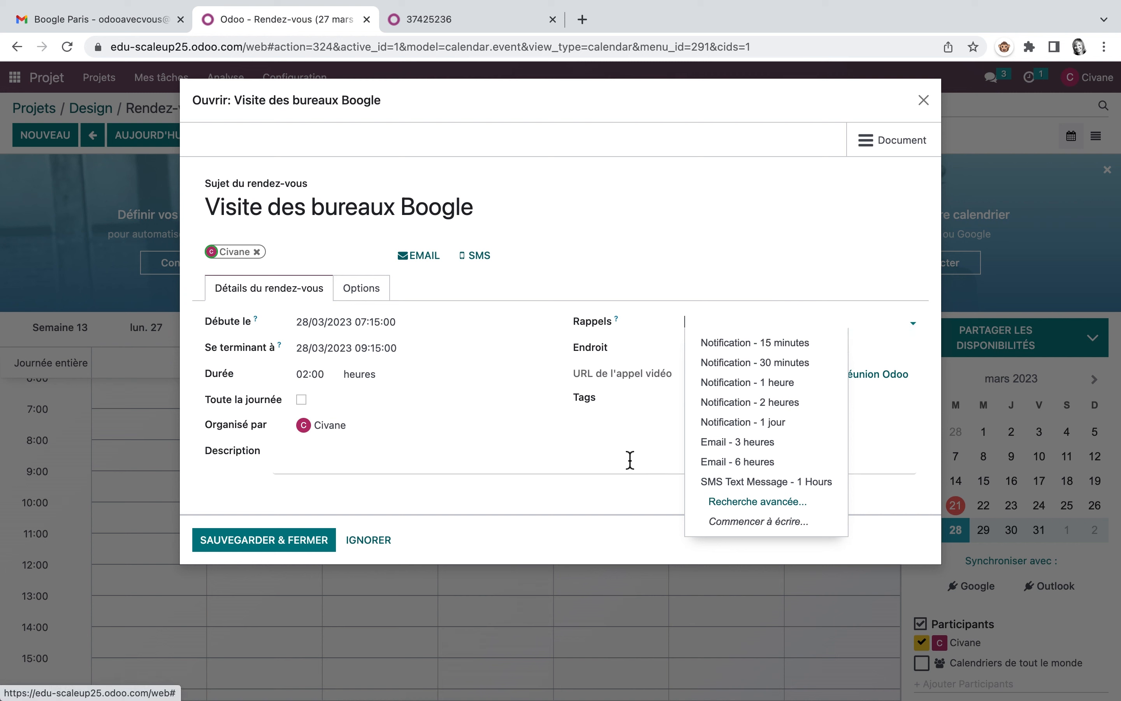
click(624, 457)
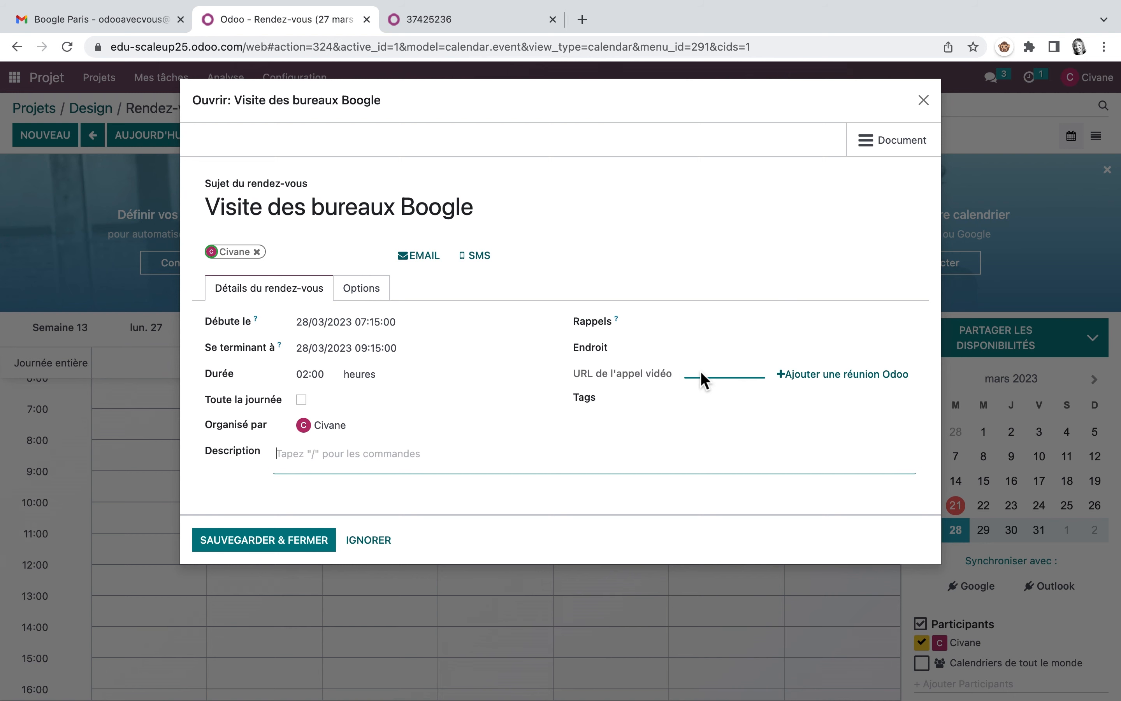
click(286, 538)
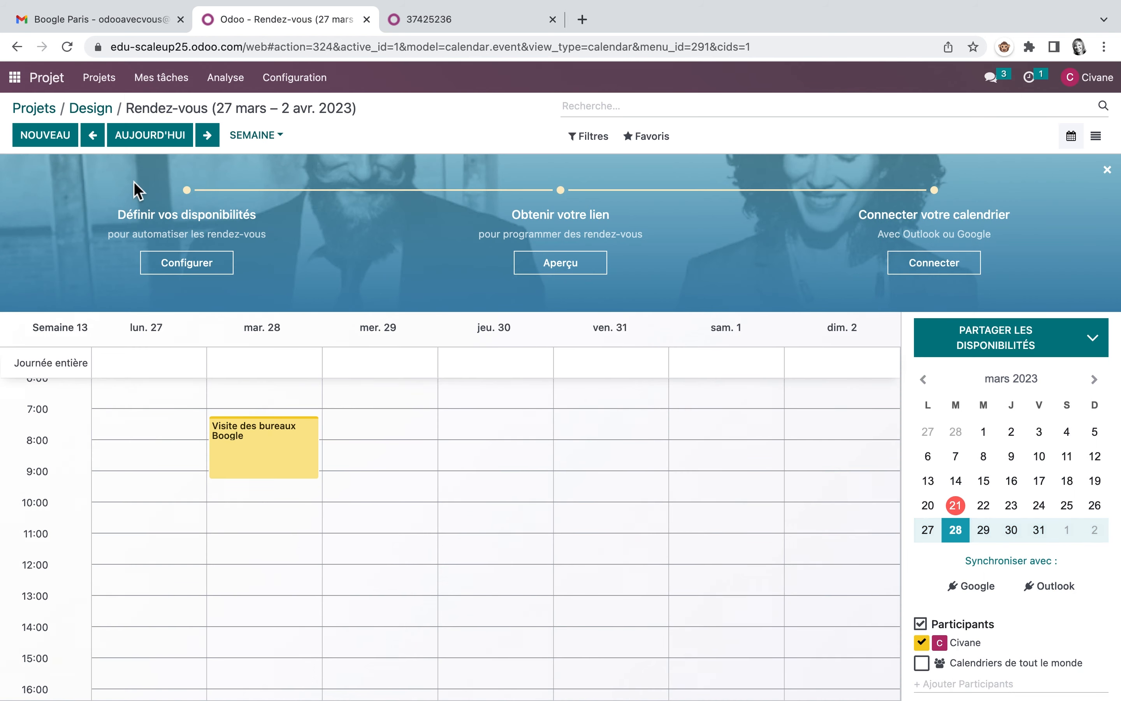
click(105, 111)
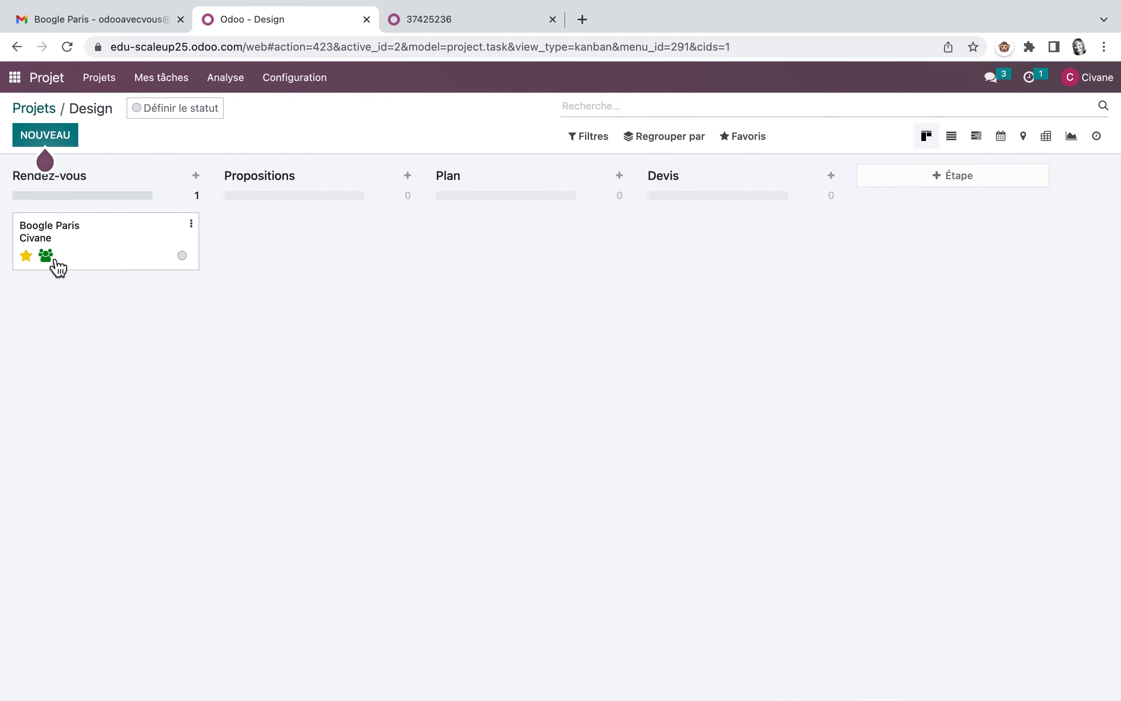
Step: Check the Design project's task list and the project overview, and view the status options of the Boogle Paris task
click(955, 140)
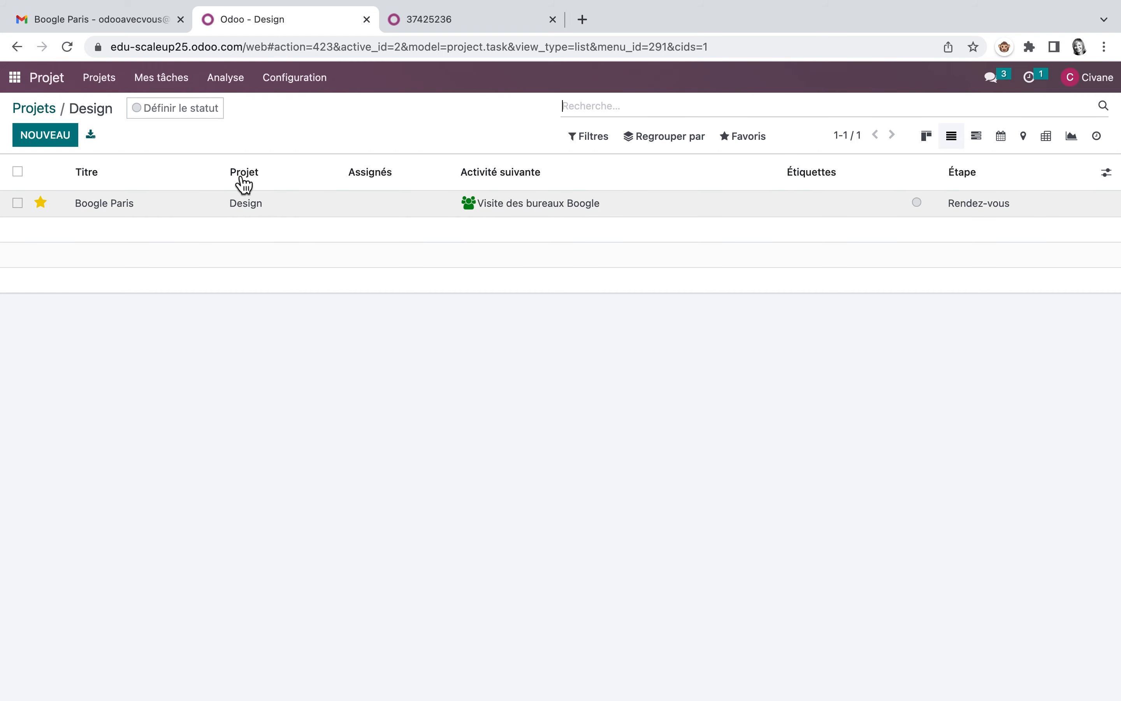
click(37, 109)
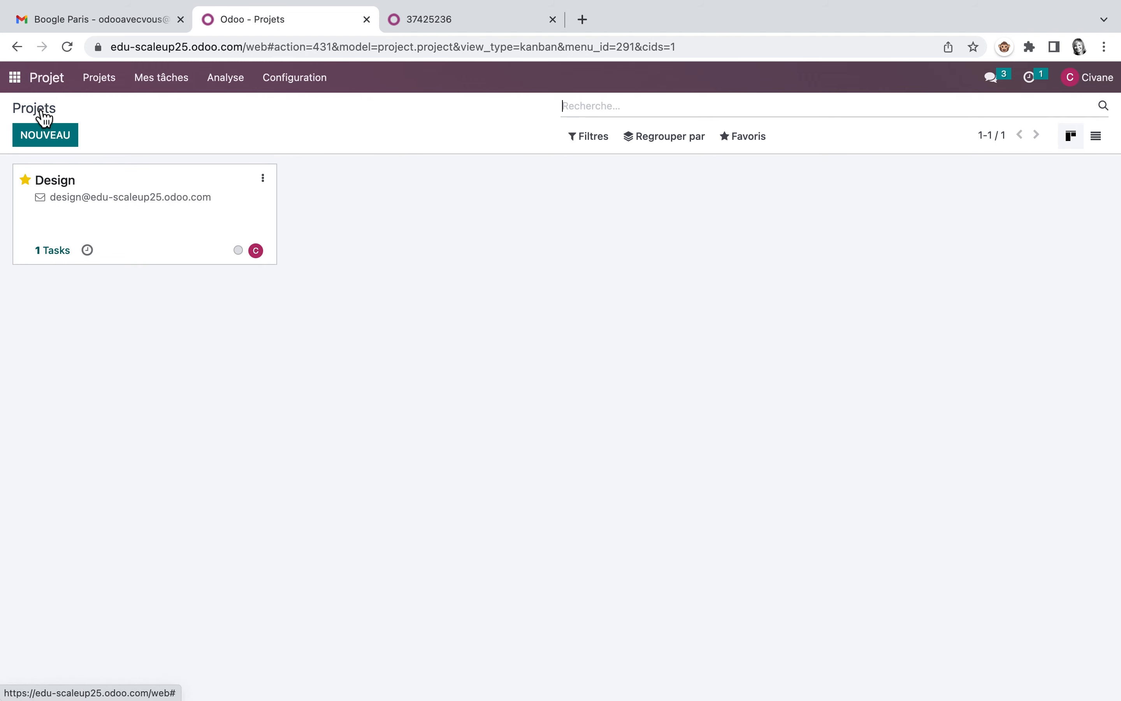
click(63, 253)
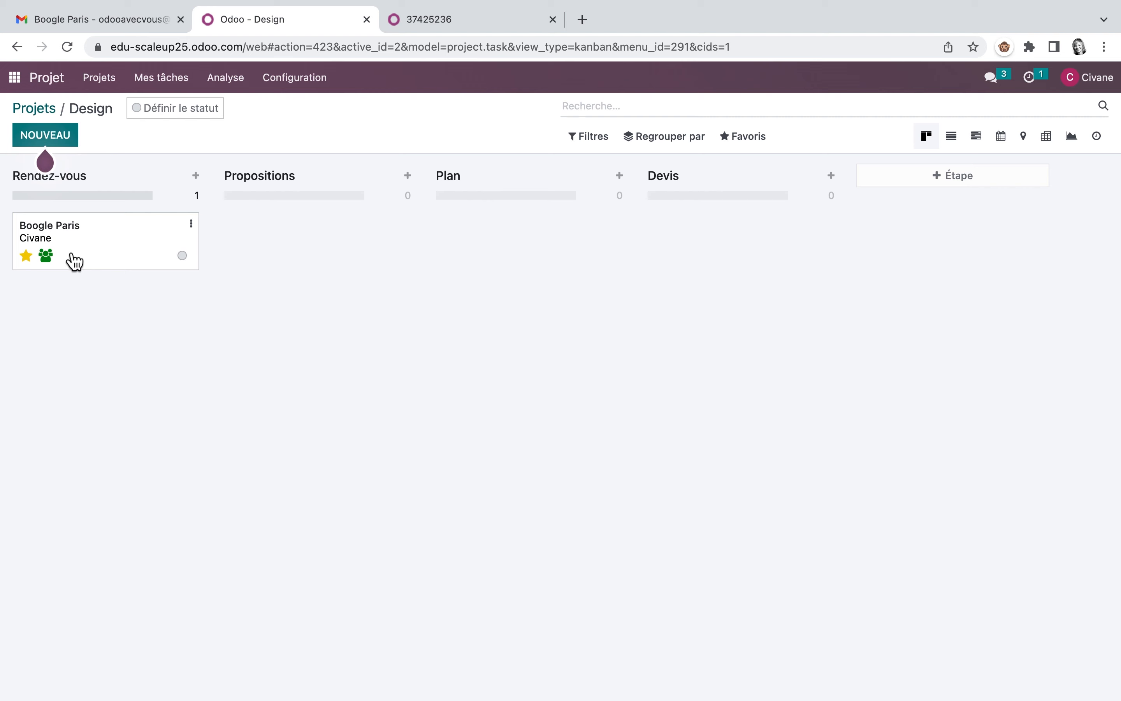
click(185, 259)
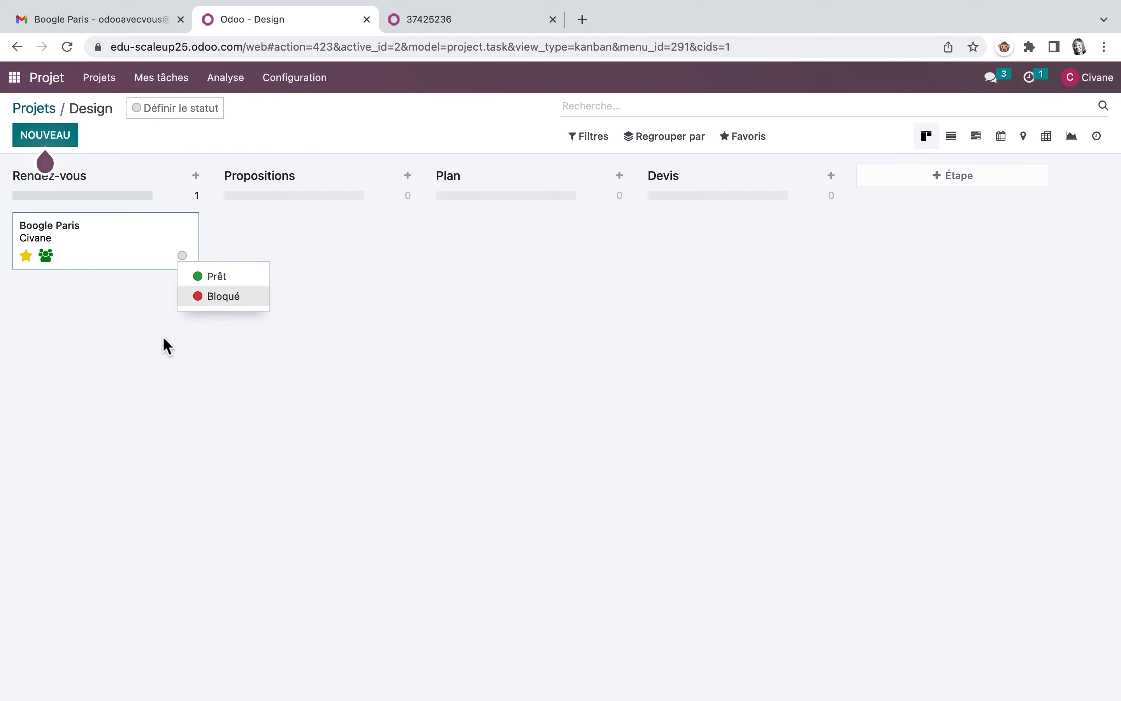
click(136, 323)
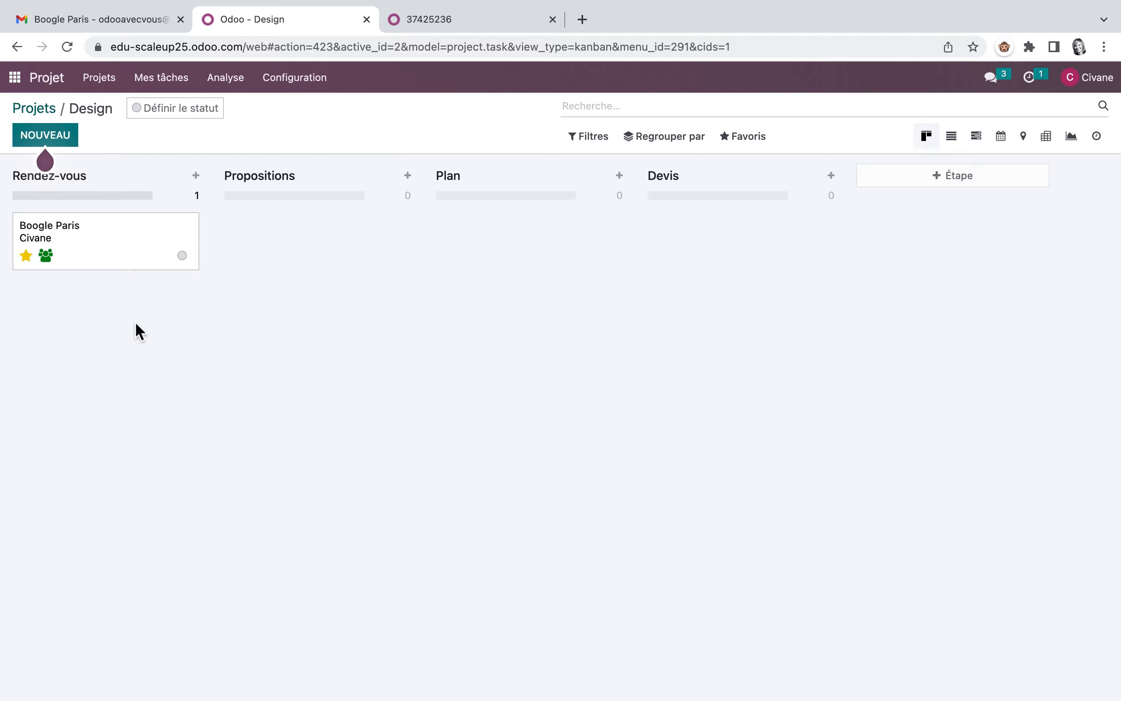
Step: Read exercise 4, Configure un produit, in the Scale-Up PDF guide and return to Odoo
key(ctrl+Tab)
scroll(551, 380, down, 10)
scroll(553, 379, down, 20)
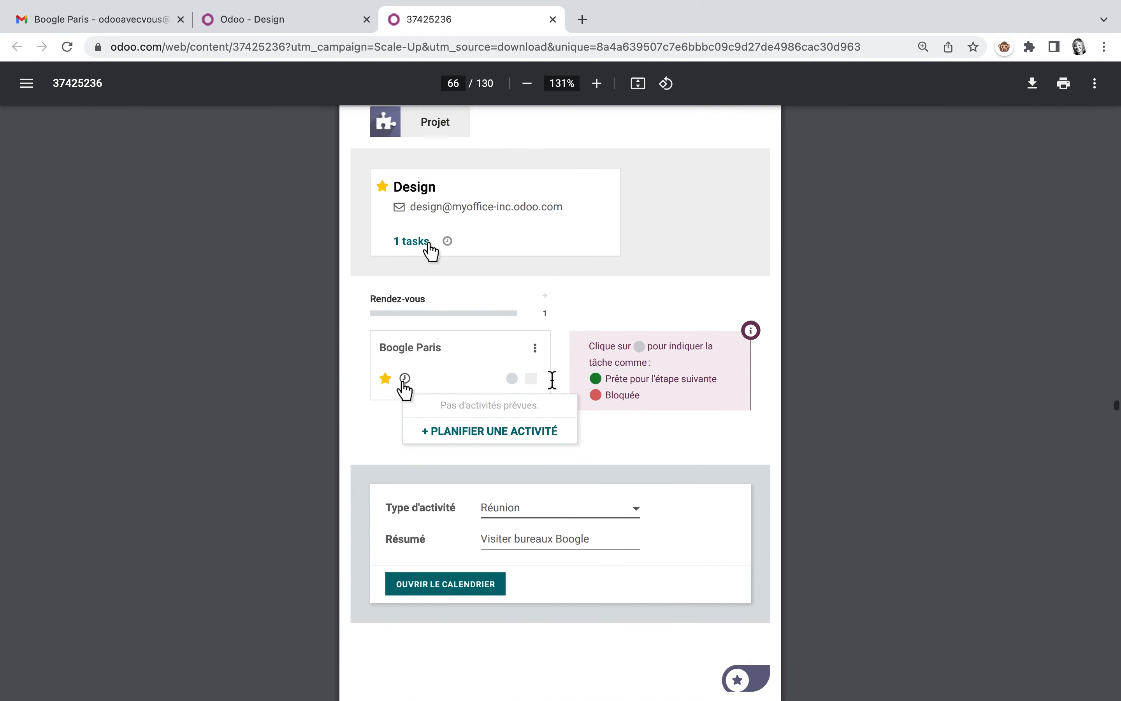
scroll(552, 380, down, 2)
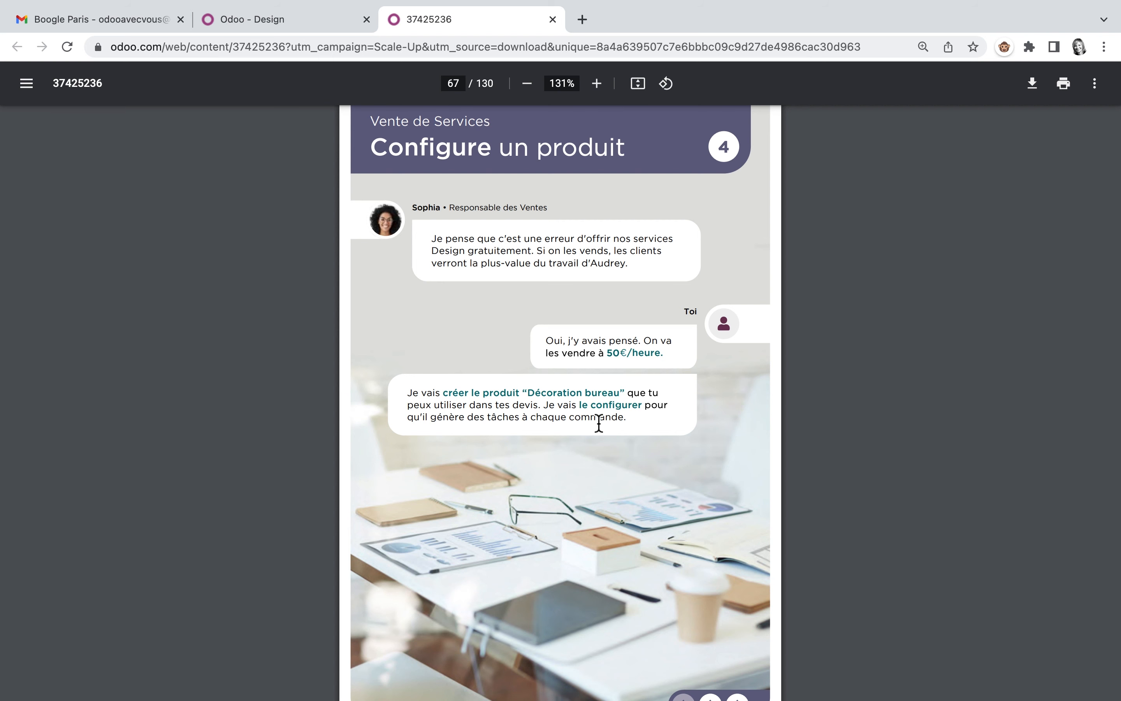
click(320, 22)
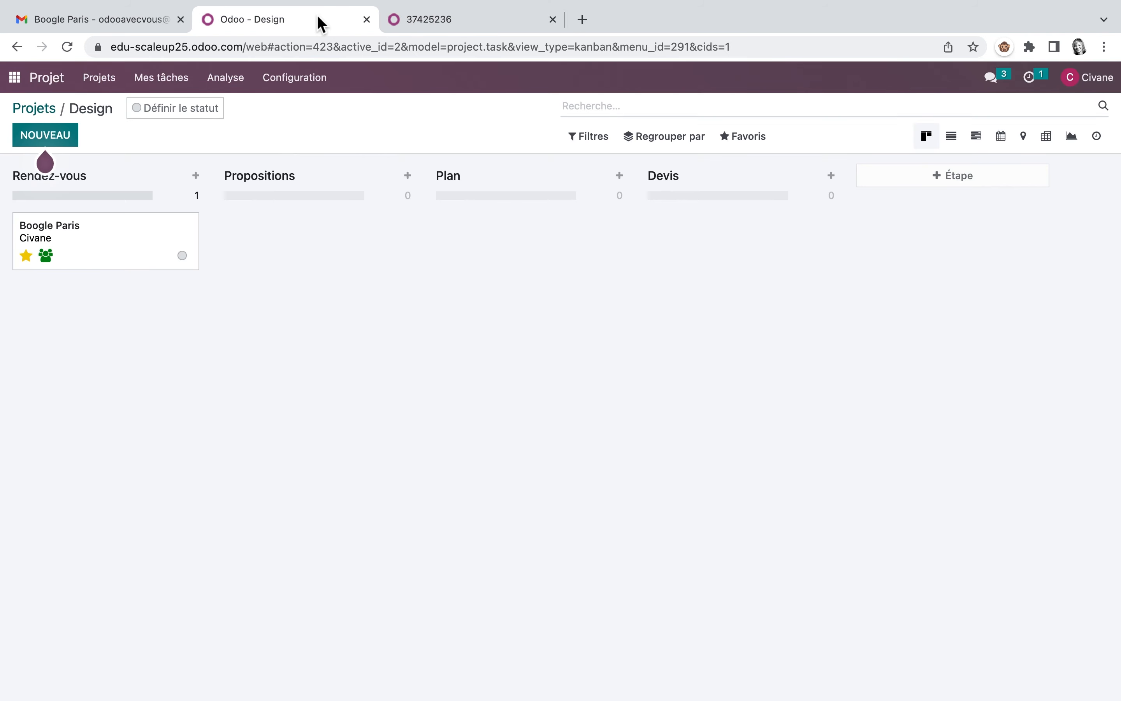
Step: Create a new product named "Décoration bureau" in the Ventes app and make it sellable but not purchasable
click(17, 80)
click(641, 163)
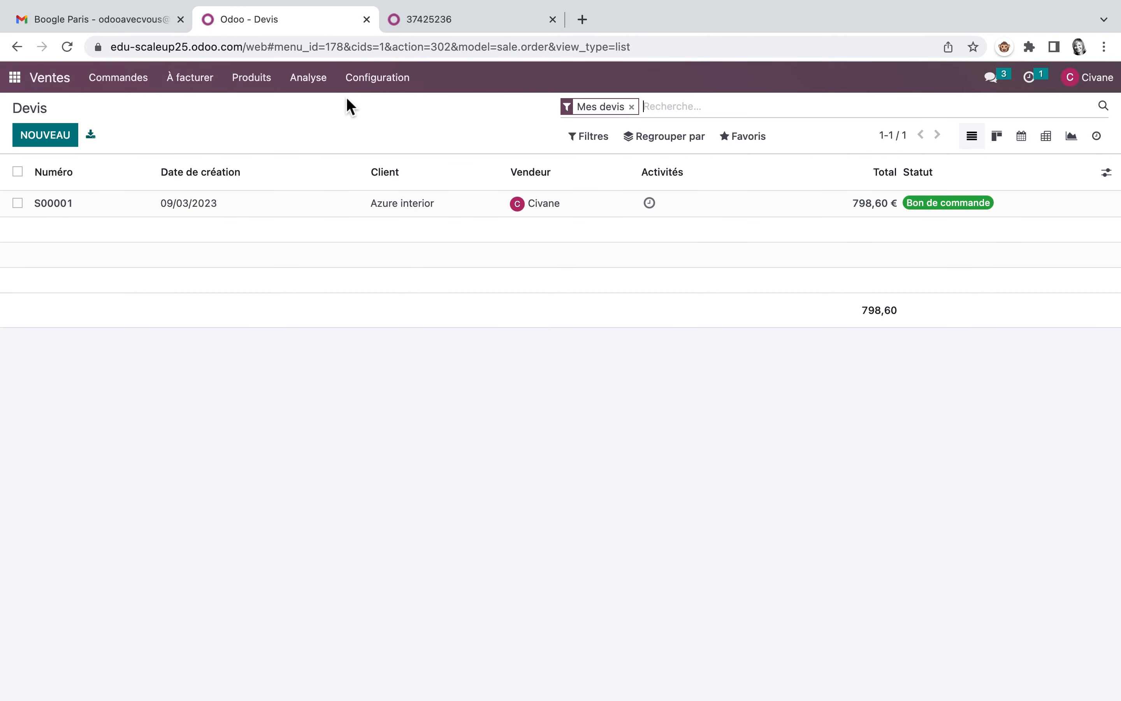
click(252, 78)
click(260, 115)
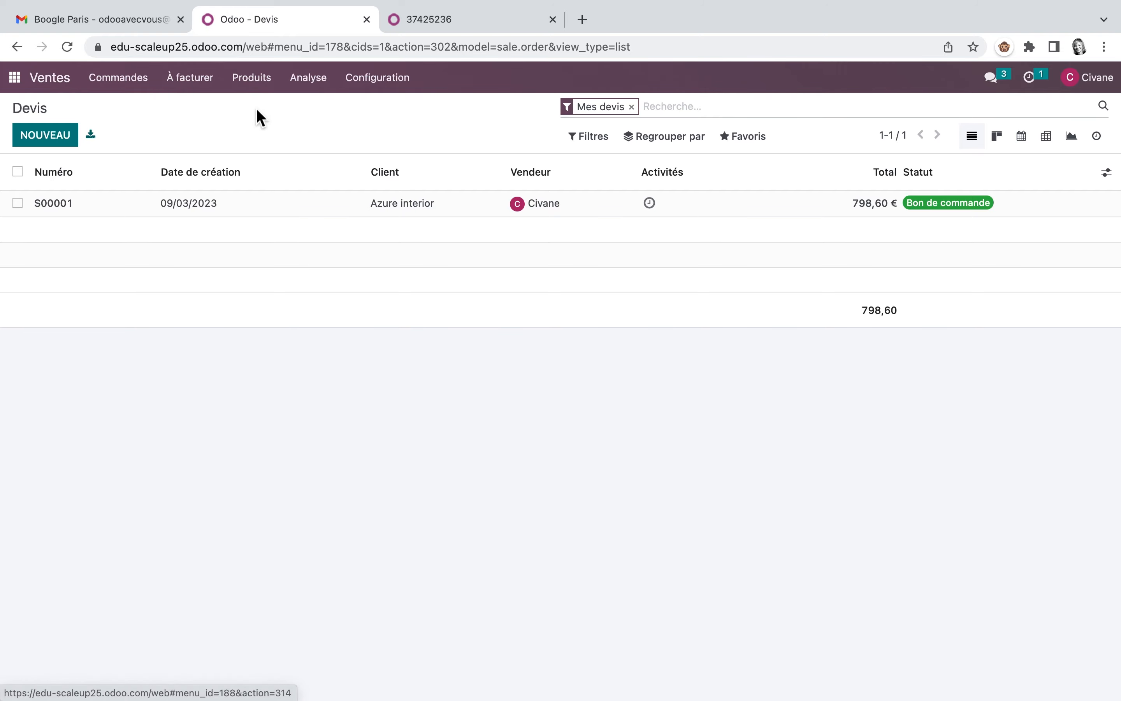
click(62, 136)
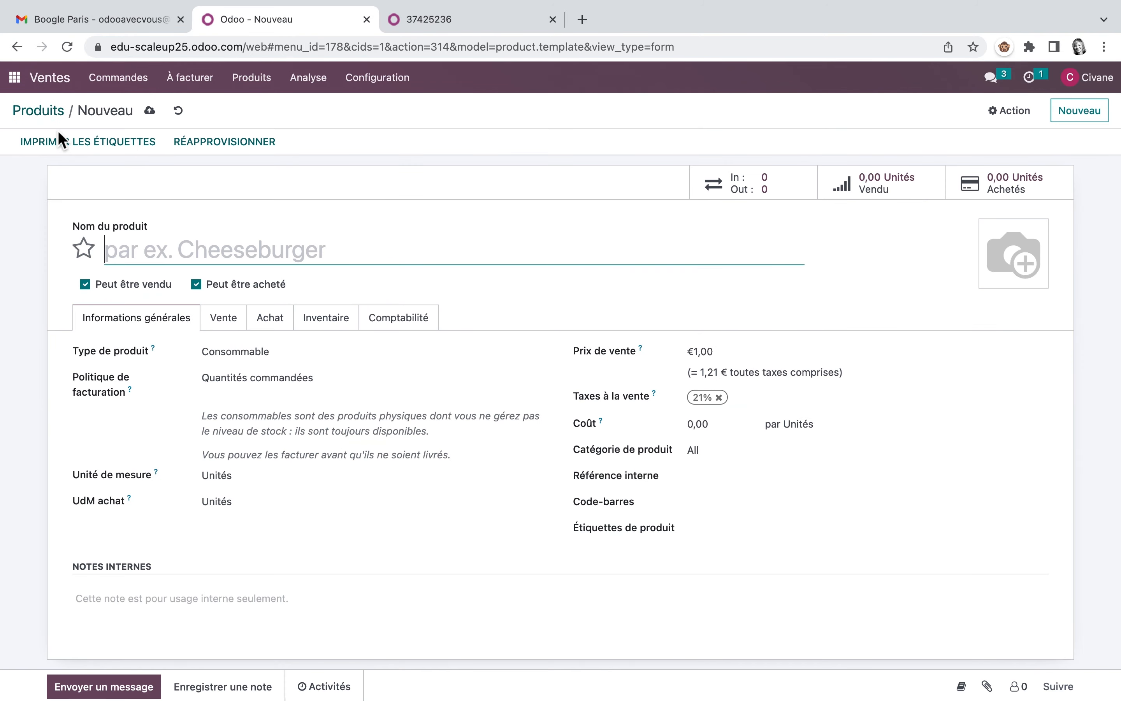
text(Dé)
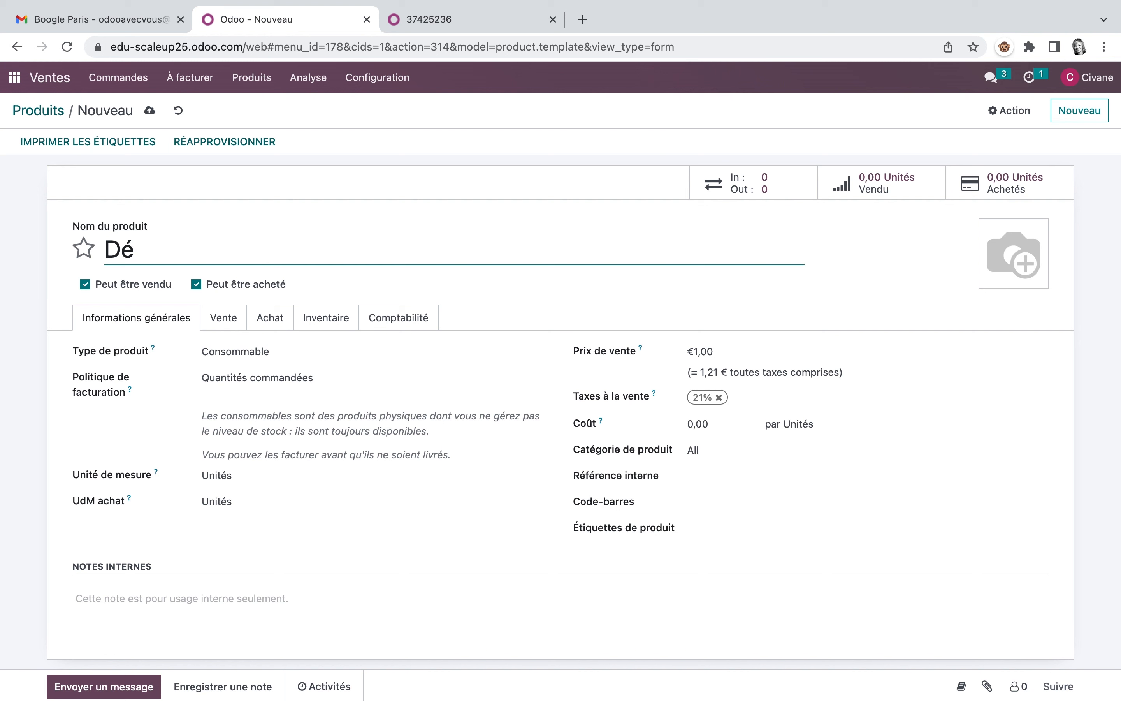
text(coration bureau)
click(86, 251)
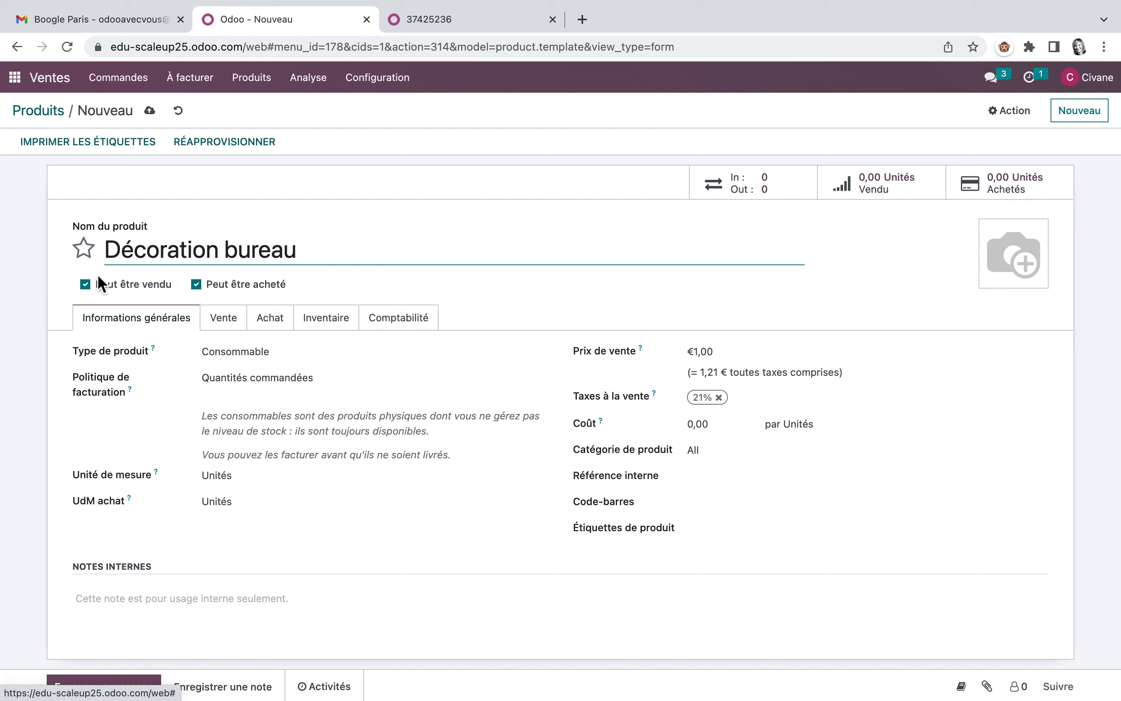
click(199, 285)
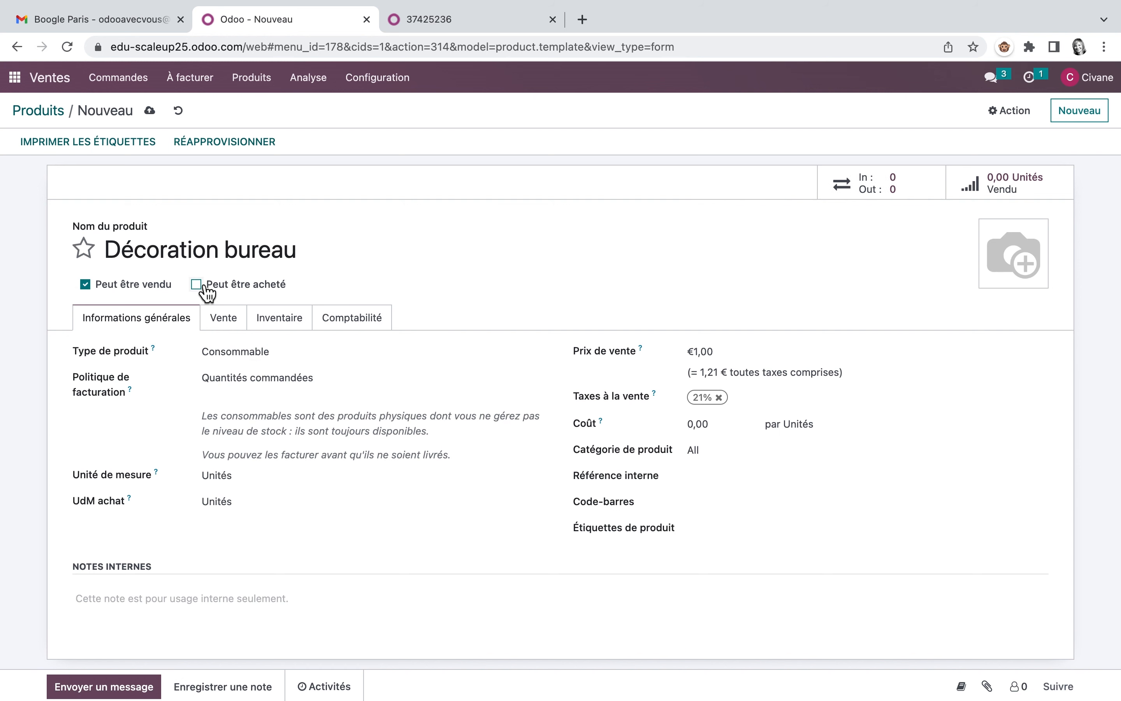
Step: Set the product type to Service and the invoicing policy to Basé sur les feuilles de temps
click(295, 355)
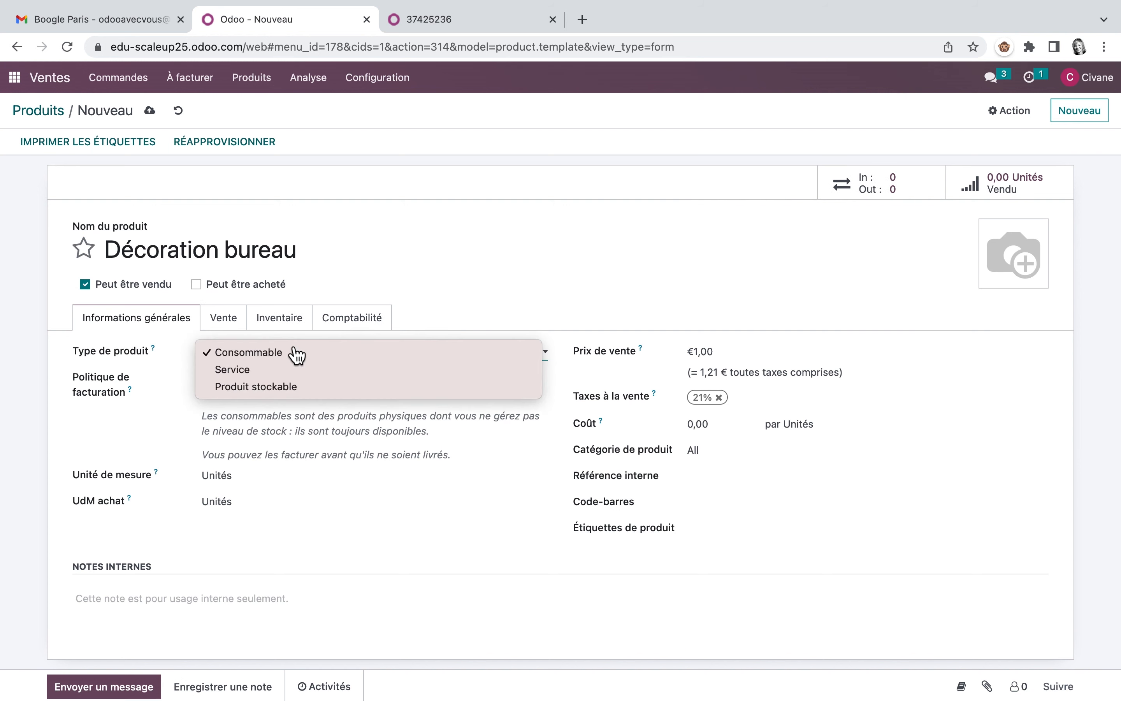
click(249, 371)
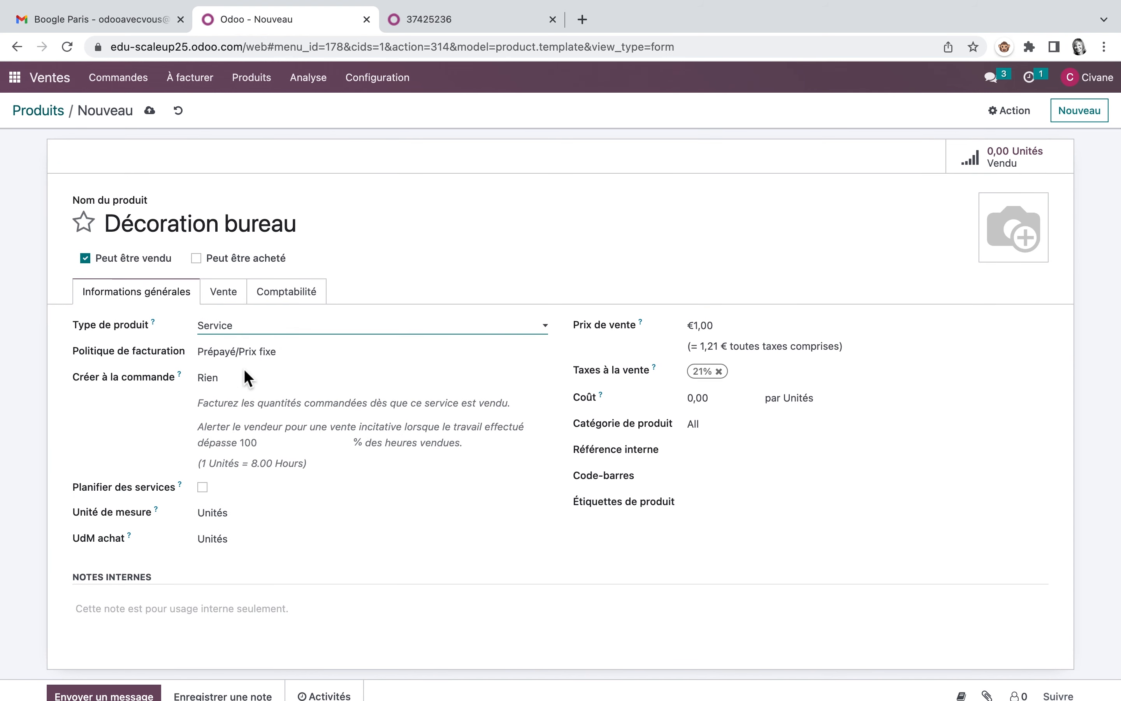
click(549, 352)
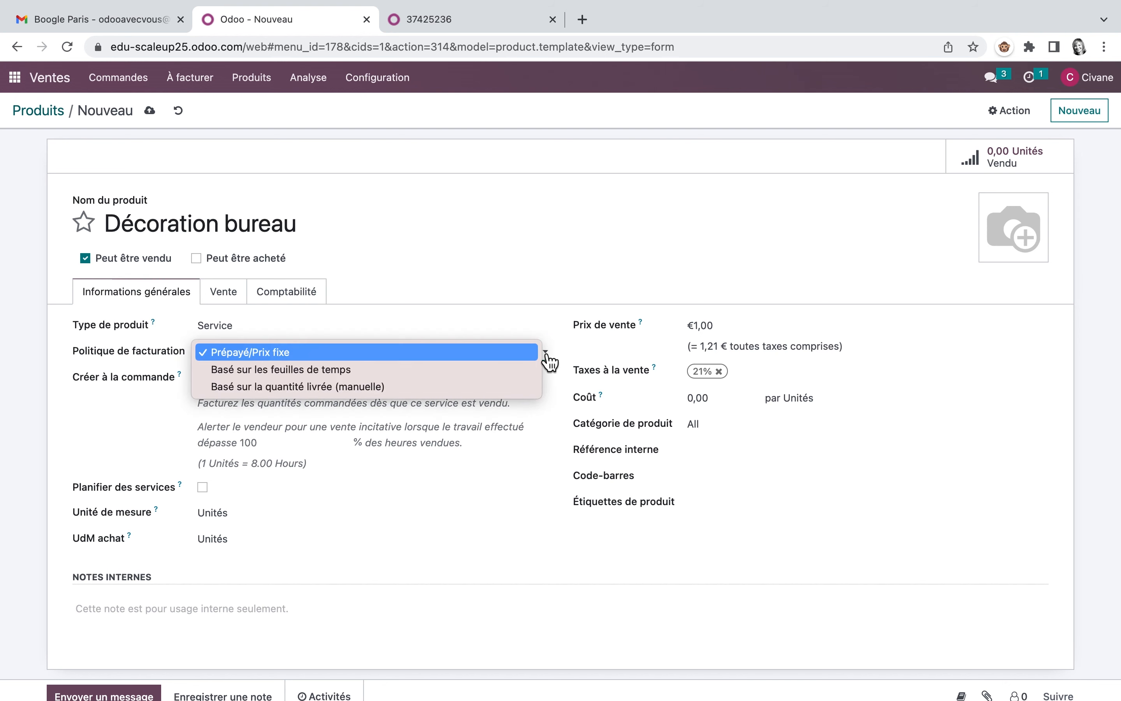
click(352, 376)
Step: Make the Décoration bureau product create a Tâche in the Design project when it is ordered
click(548, 380)
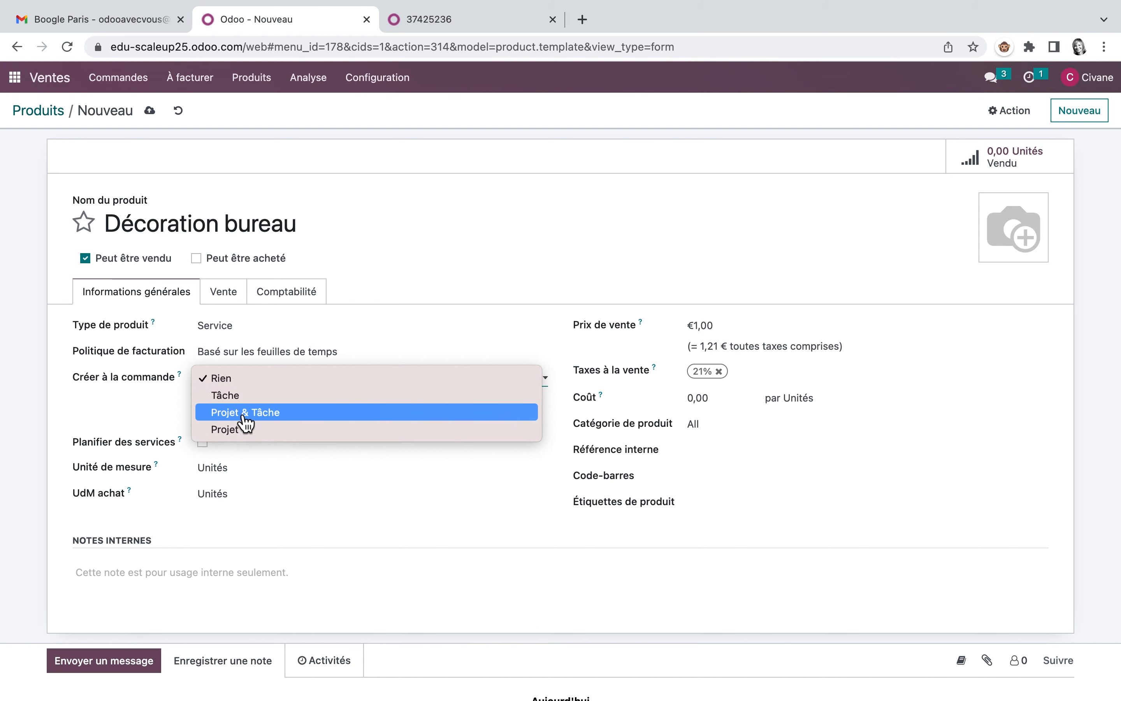
click(239, 402)
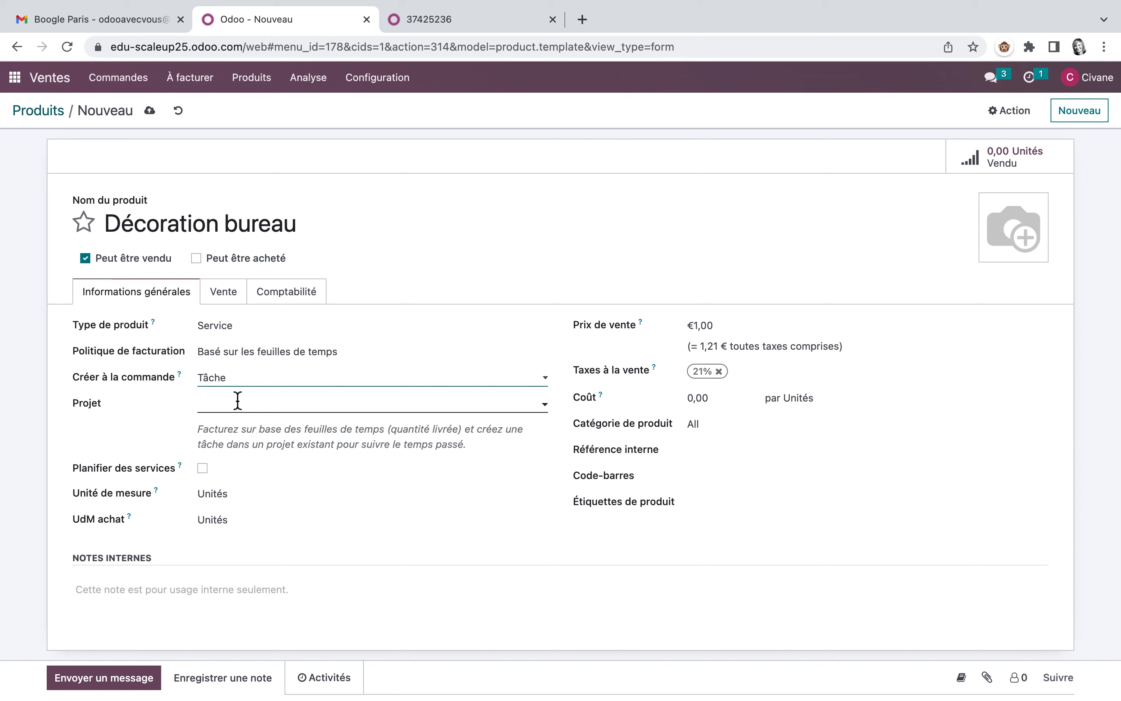
click(236, 401)
click(243, 429)
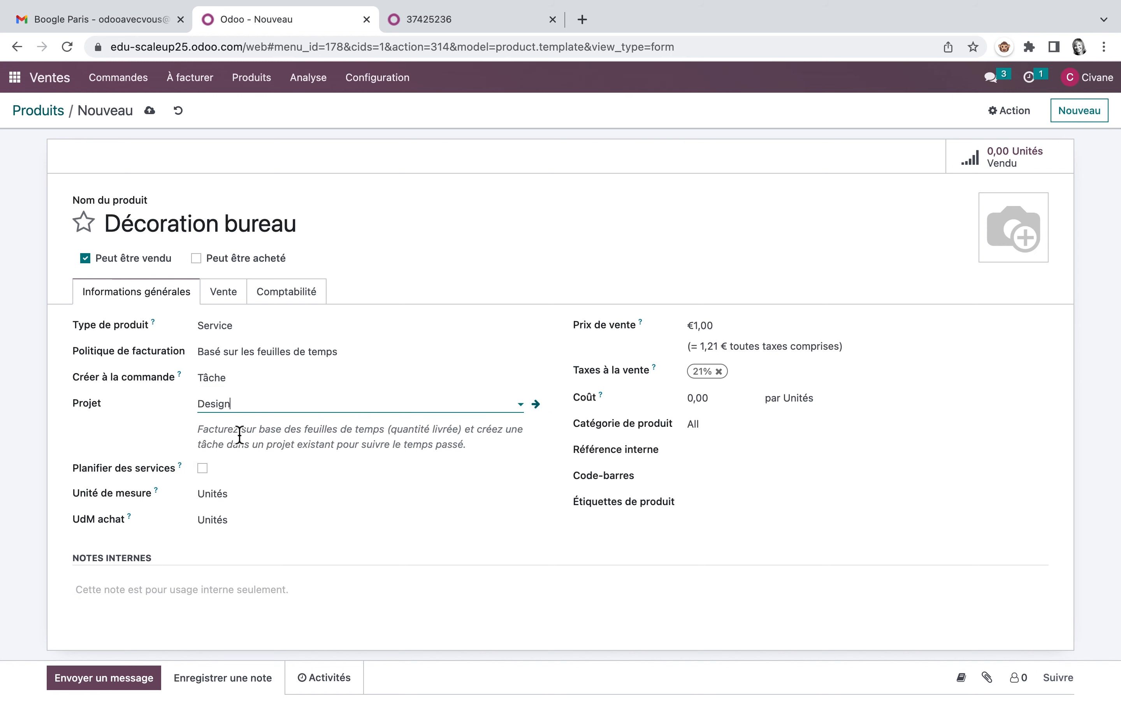
Step: Set the sales price of the Décoration bureau product to €50 and save the product
click(723, 324)
key(BackSpace)
key(BackSpace)
key(BackSpace)
text(50)
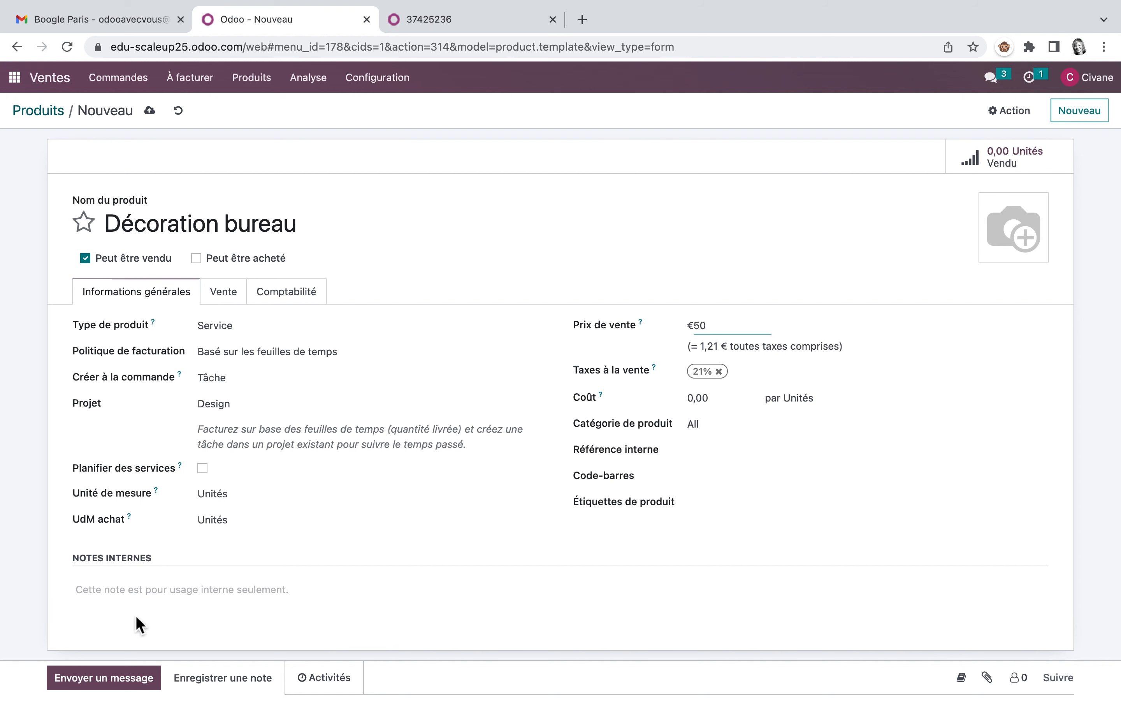
mouse_move(1017, 217)
click(149, 111)
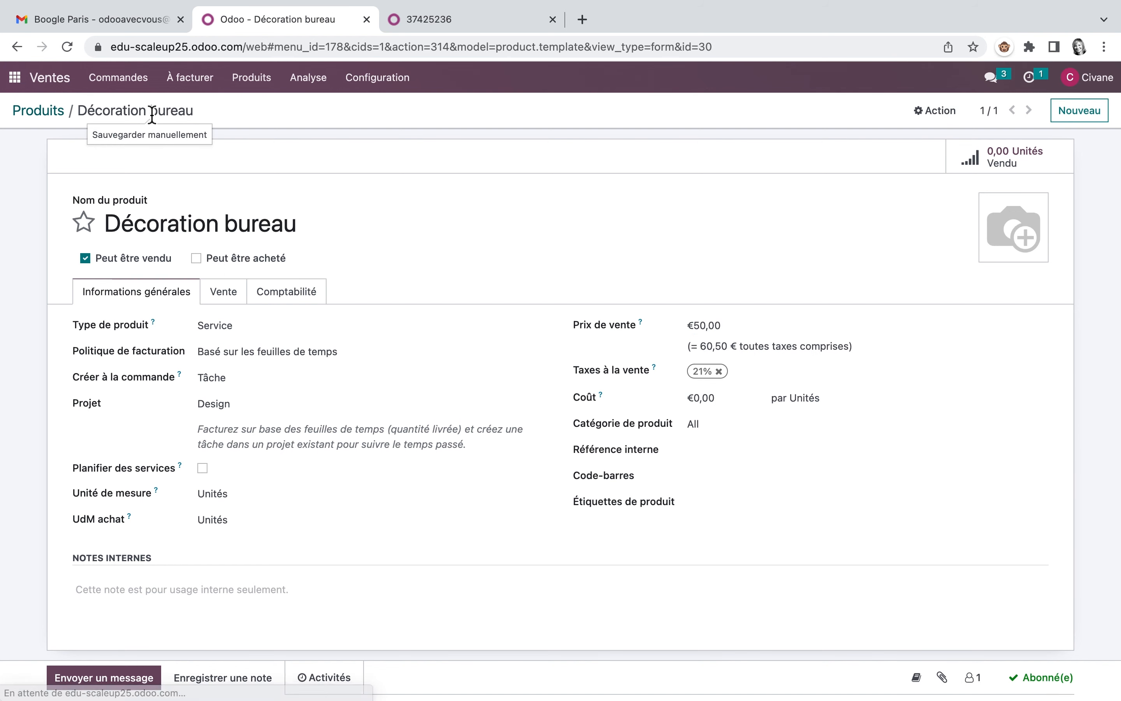
Step: Check the Configure un produit solution and read exercise 5, Vends le service Design, in the PDF guide, and return to Odoo
click(475, 20)
scroll(532, 413, down, 5)
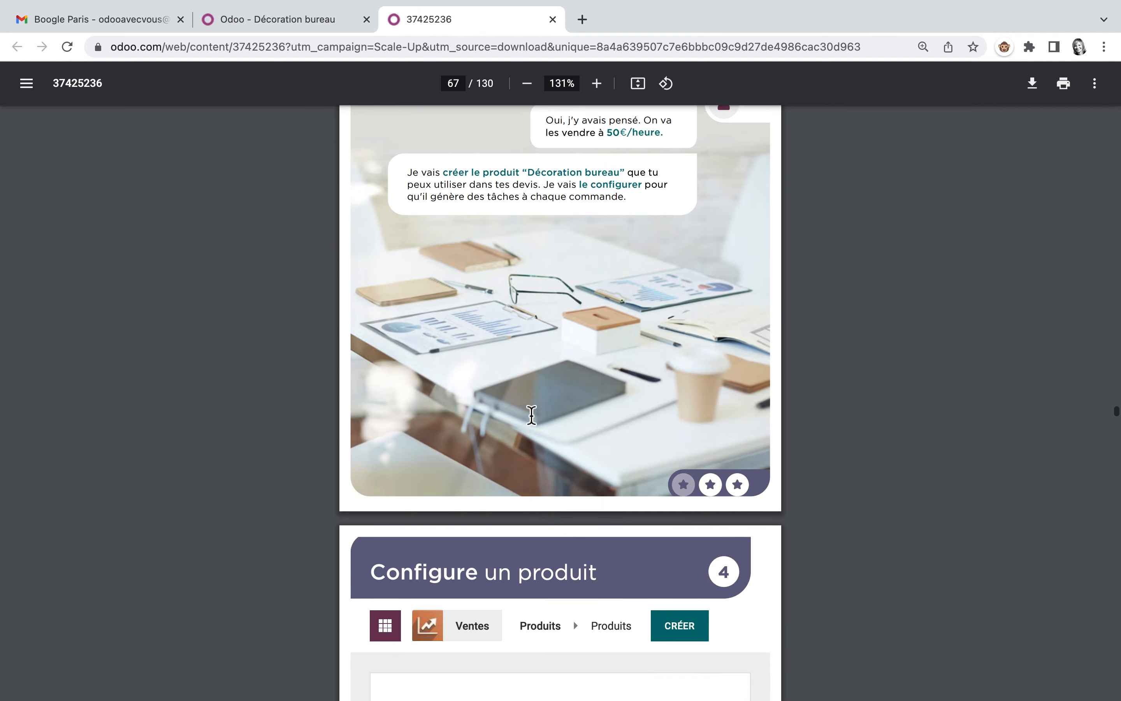
scroll(531, 413, down, 10)
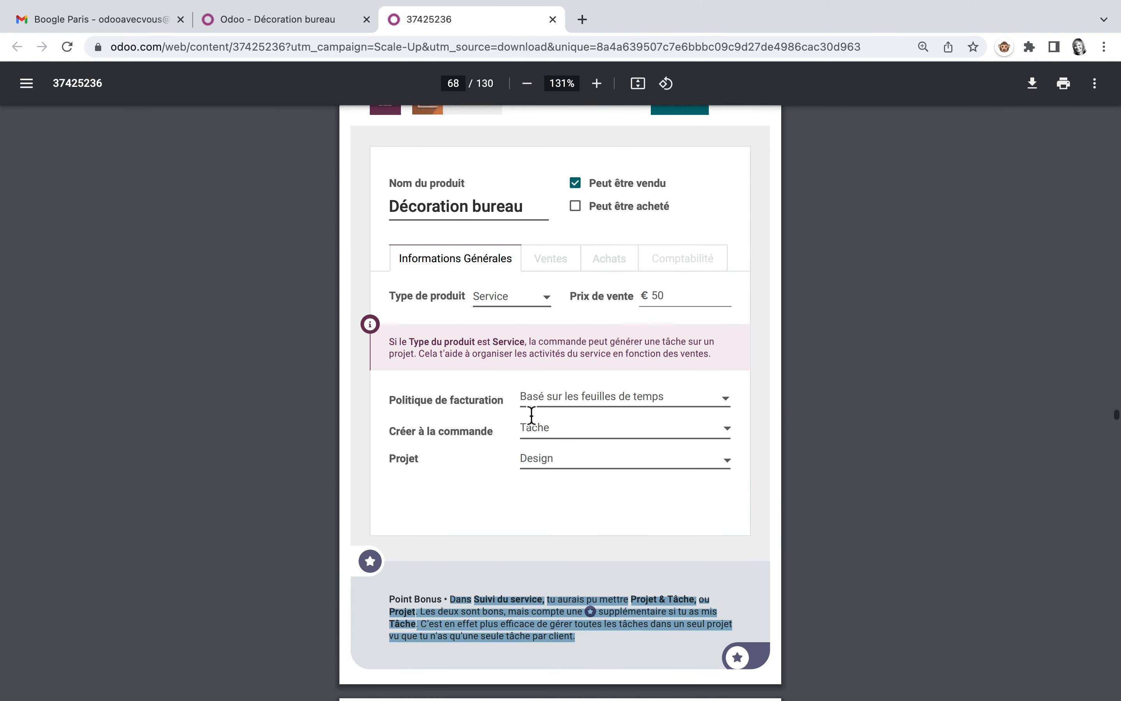
scroll(531, 414, down, 12)
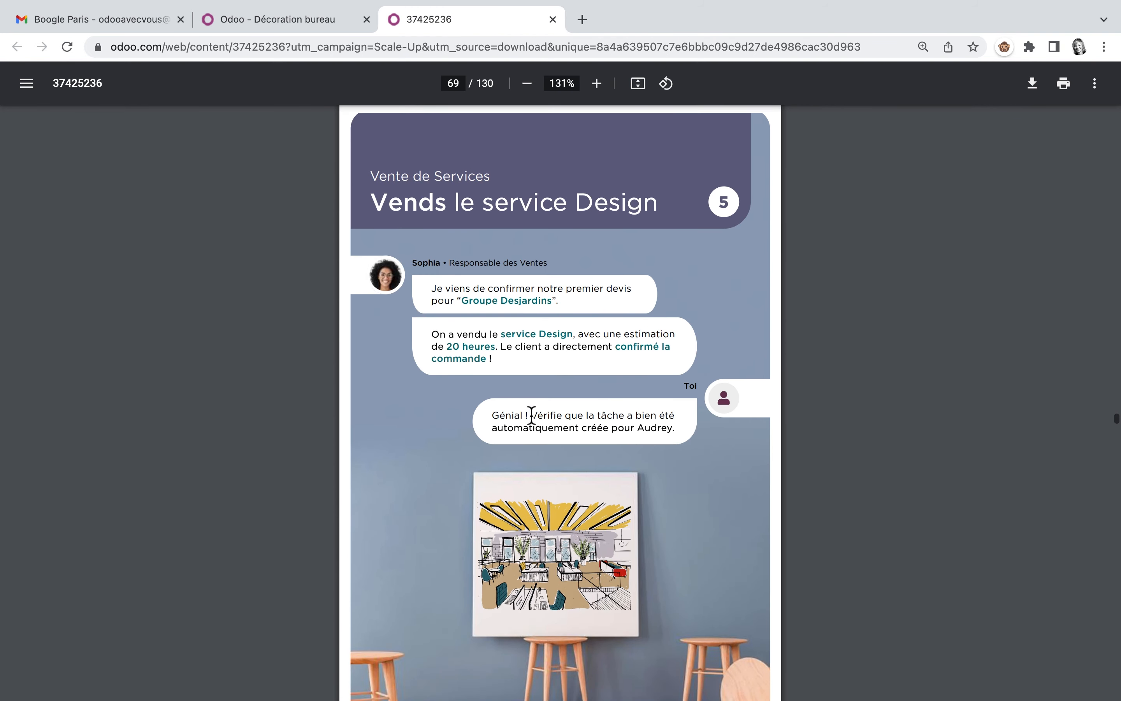
scroll(531, 415, down, 2)
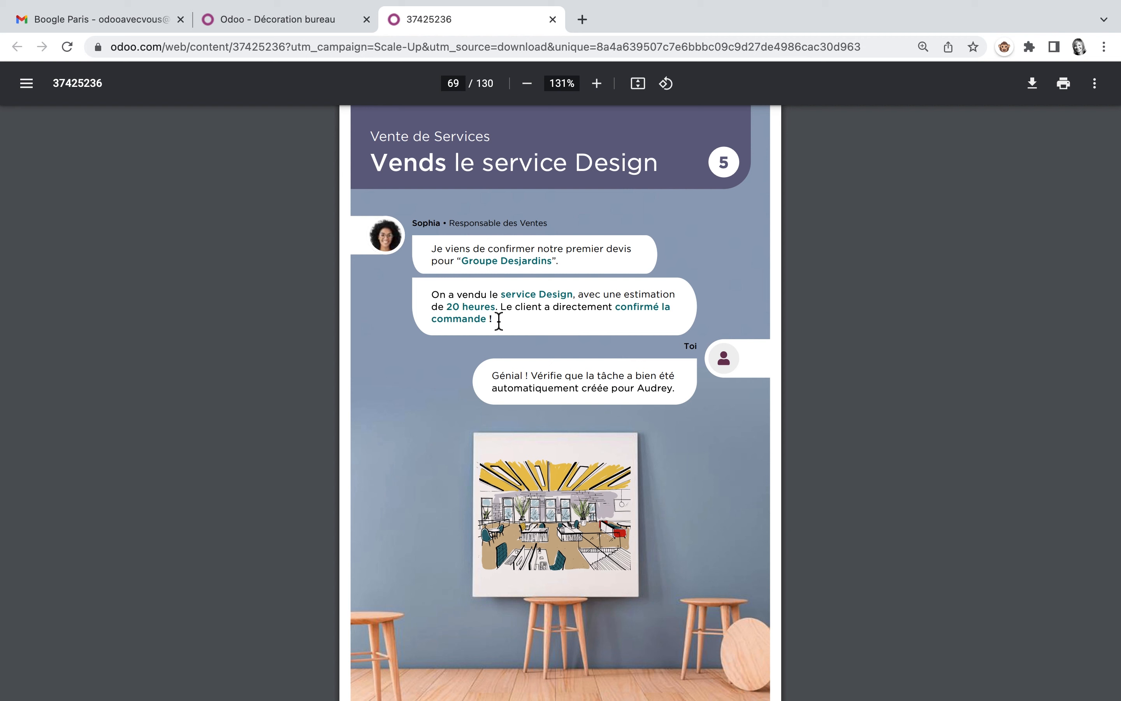
key(ctrl+shift+Tab)
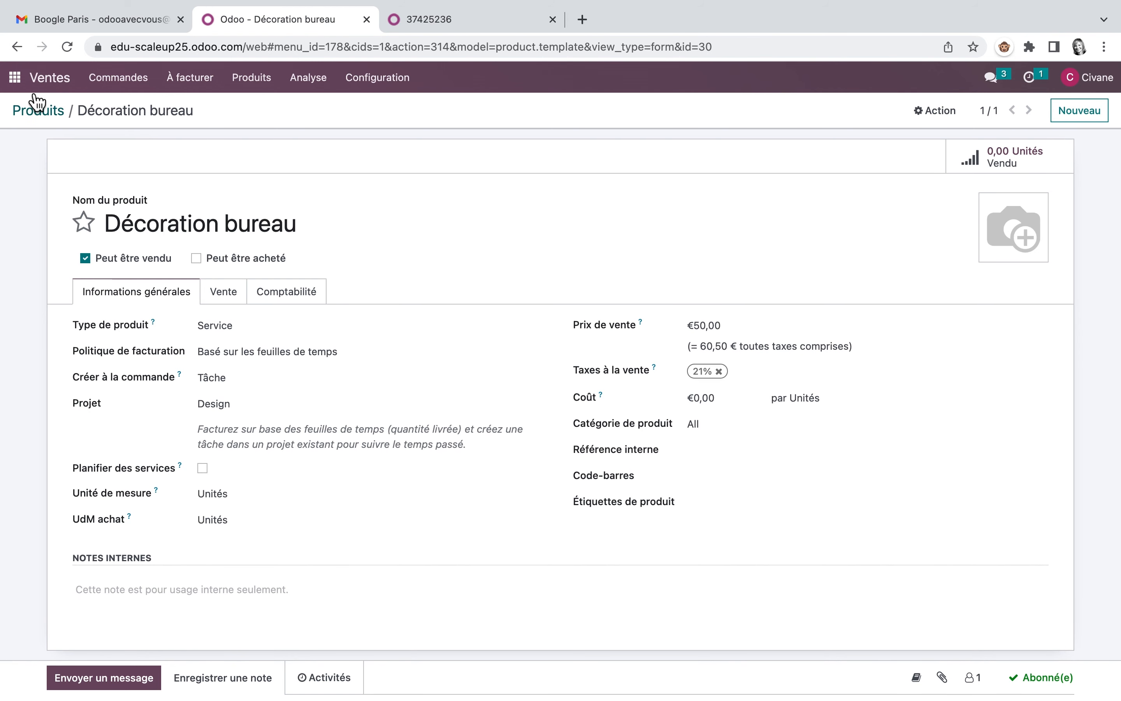
Step: Create a new quotation in the Ventes app with Groupe Desjardins as the customer
click(121, 78)
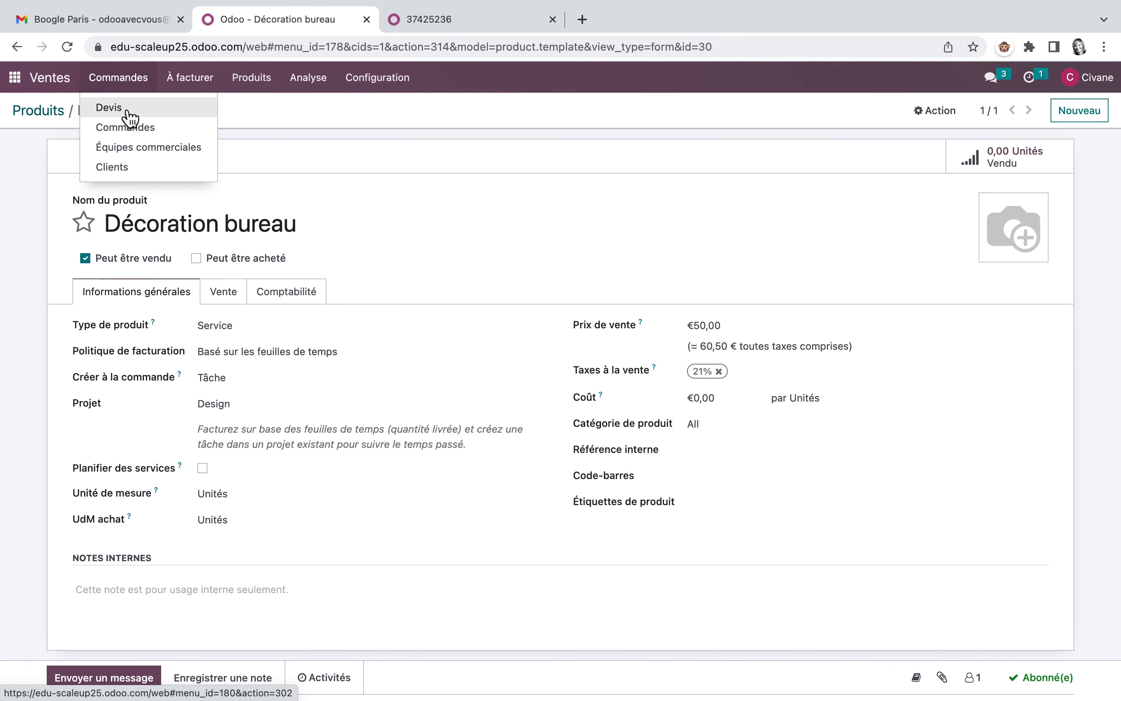
click(99, 112)
click(43, 142)
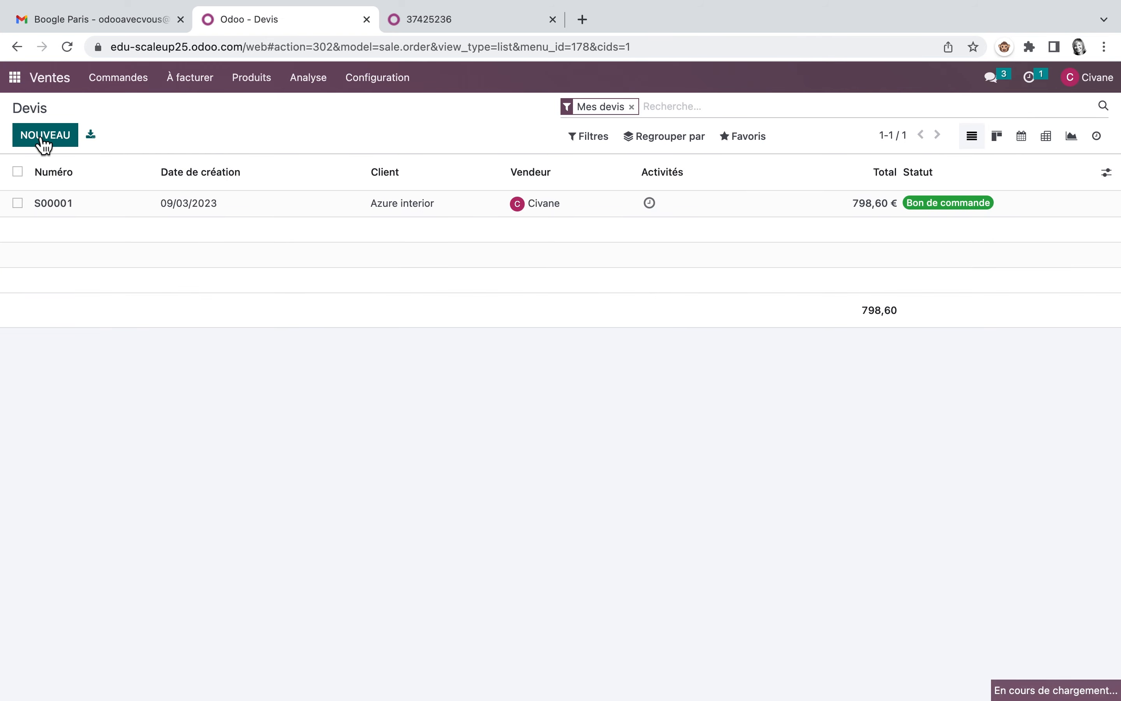
text(G)
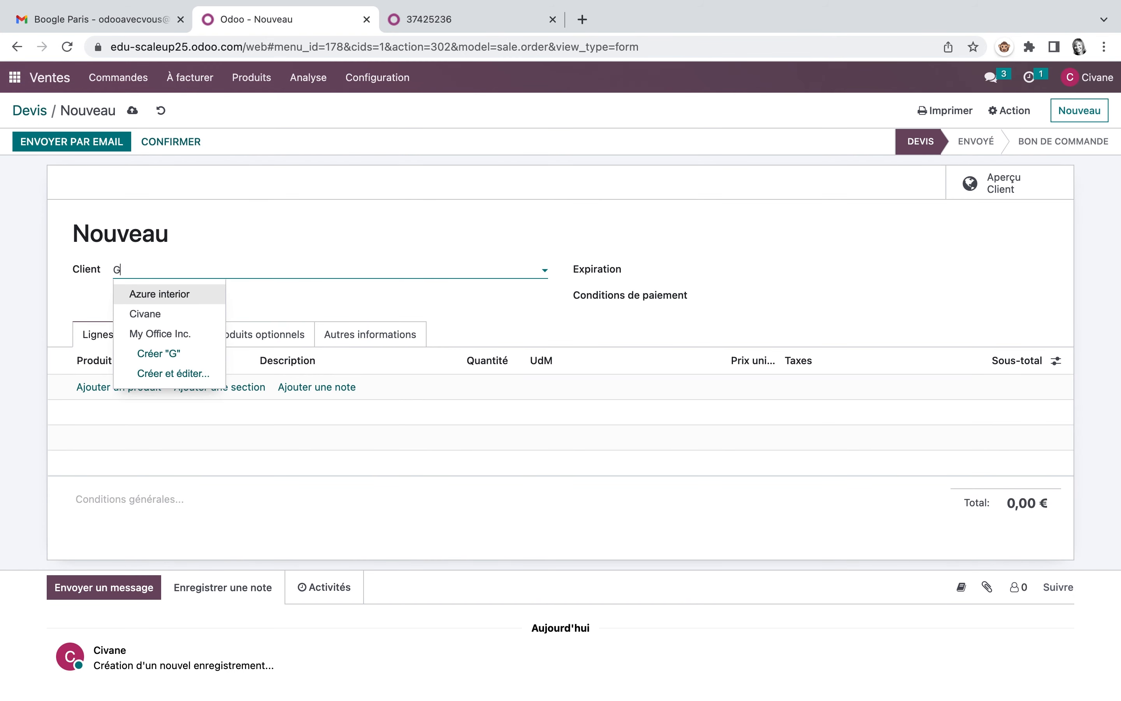
click(210, 292)
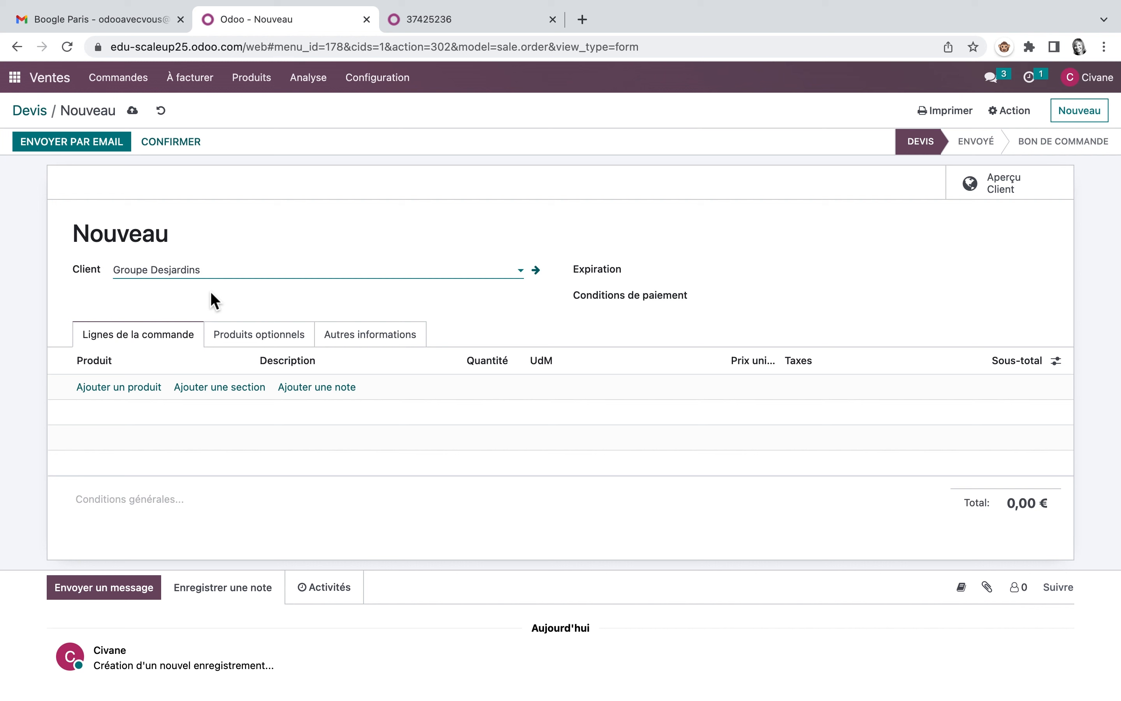
click(139, 79)
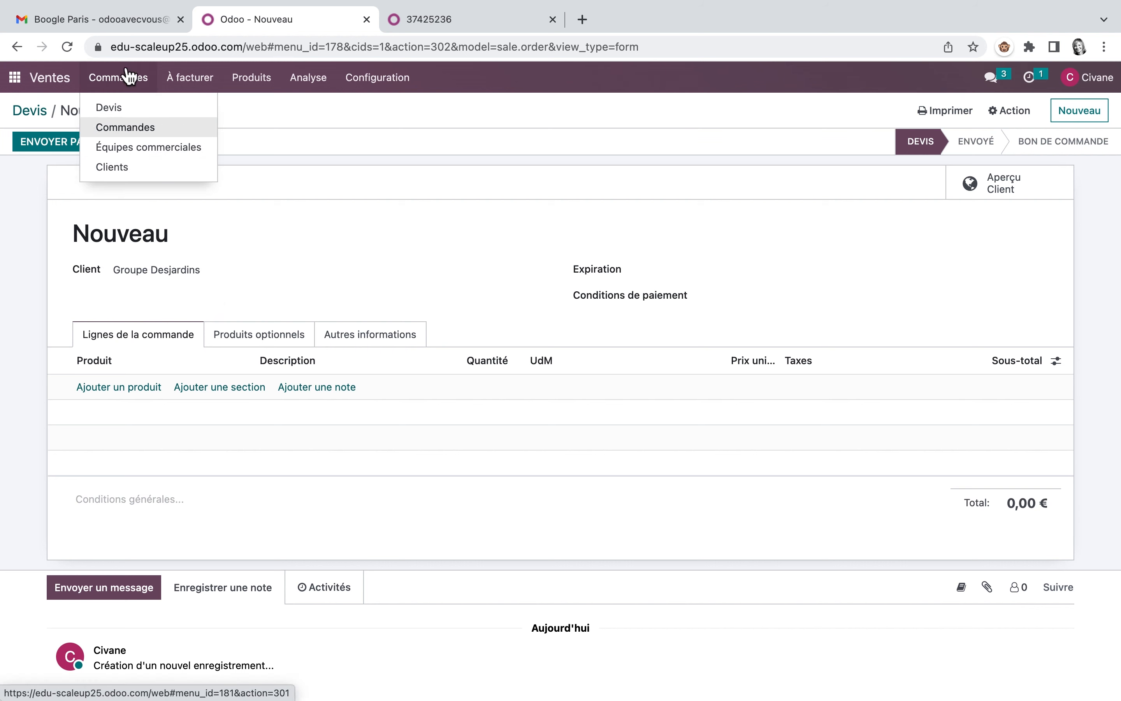
Step: Add a Décoration bureau line with a quantity of 20 to the quotation and confirm the order
click(126, 387)
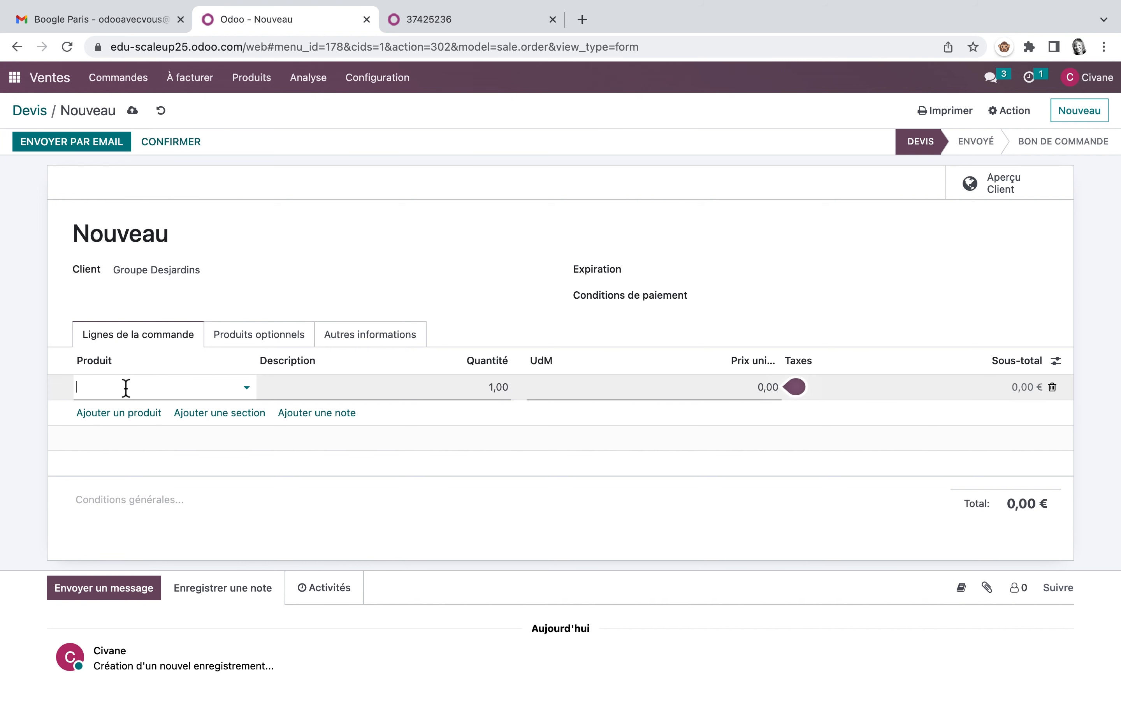
text(décor)
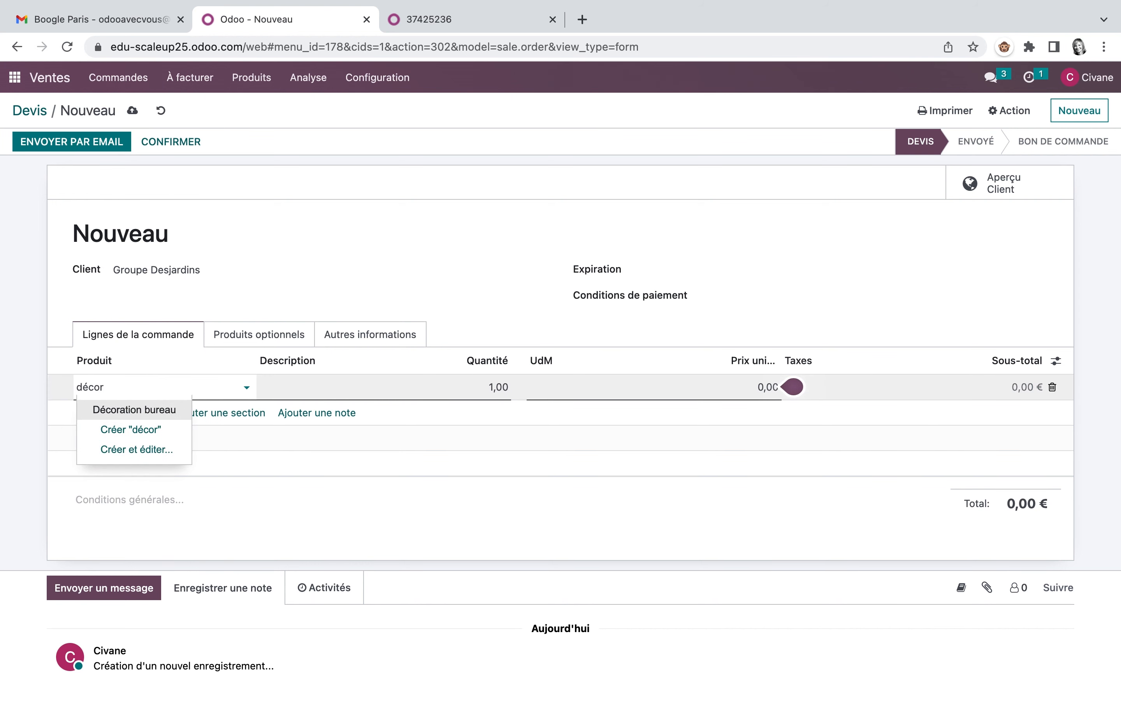
click(164, 411)
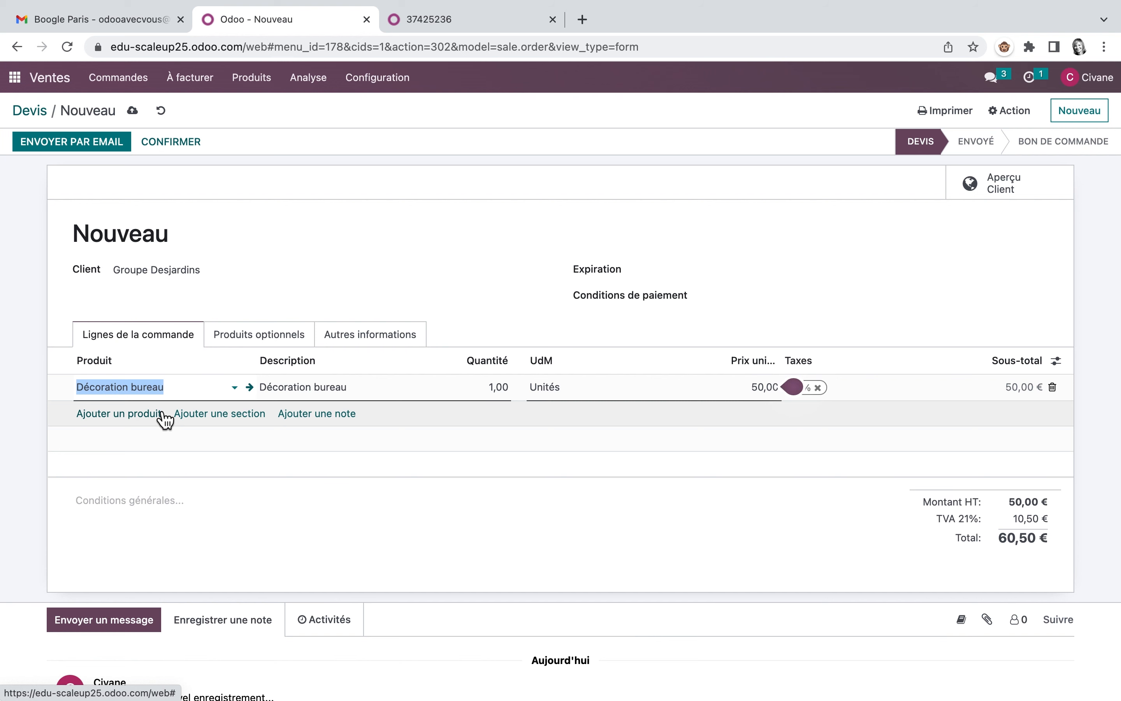
click(485, 387)
text(20)
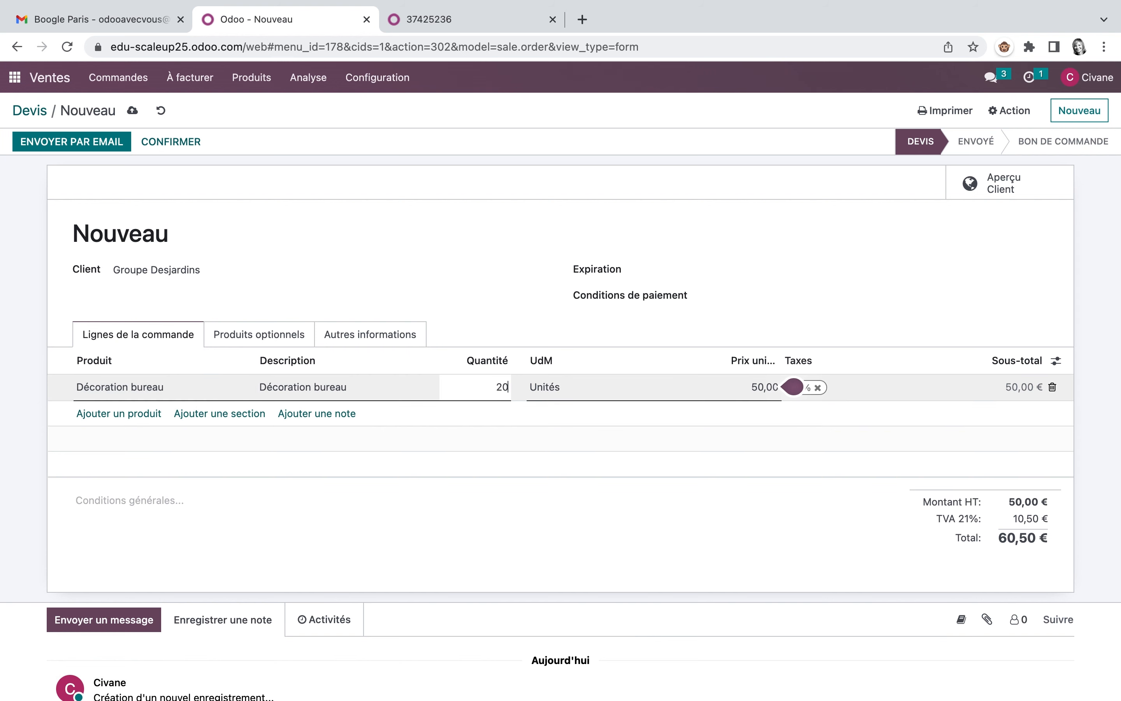
click(685, 385)
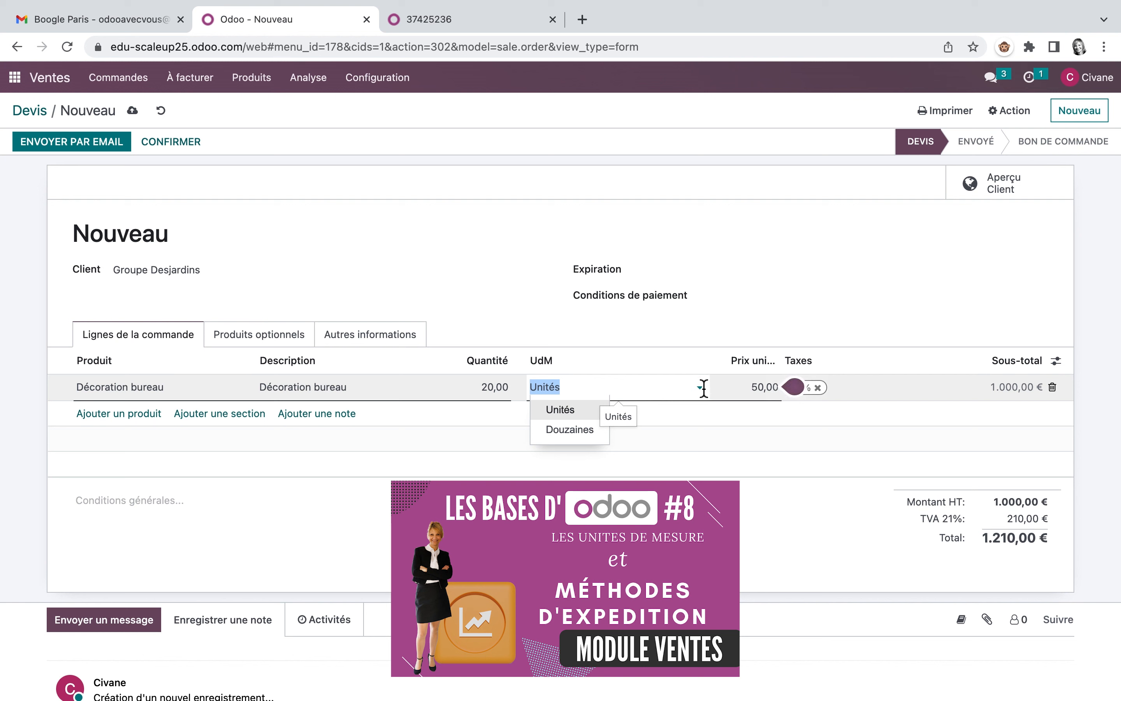
click(703, 389)
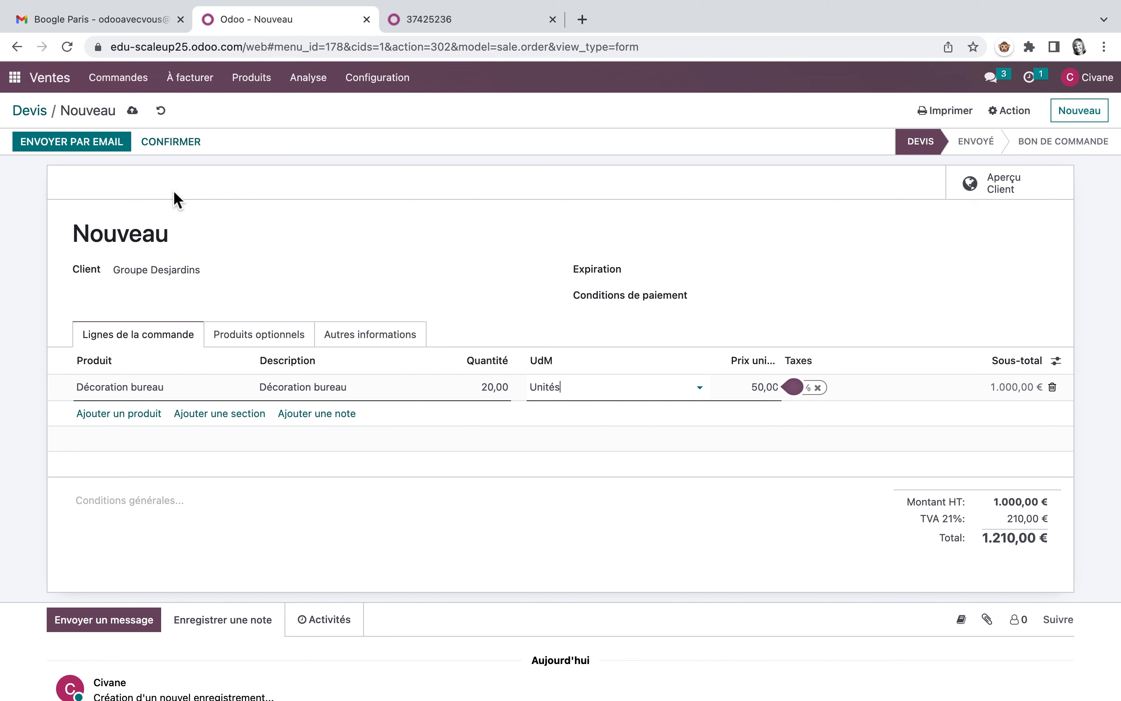
click(184, 145)
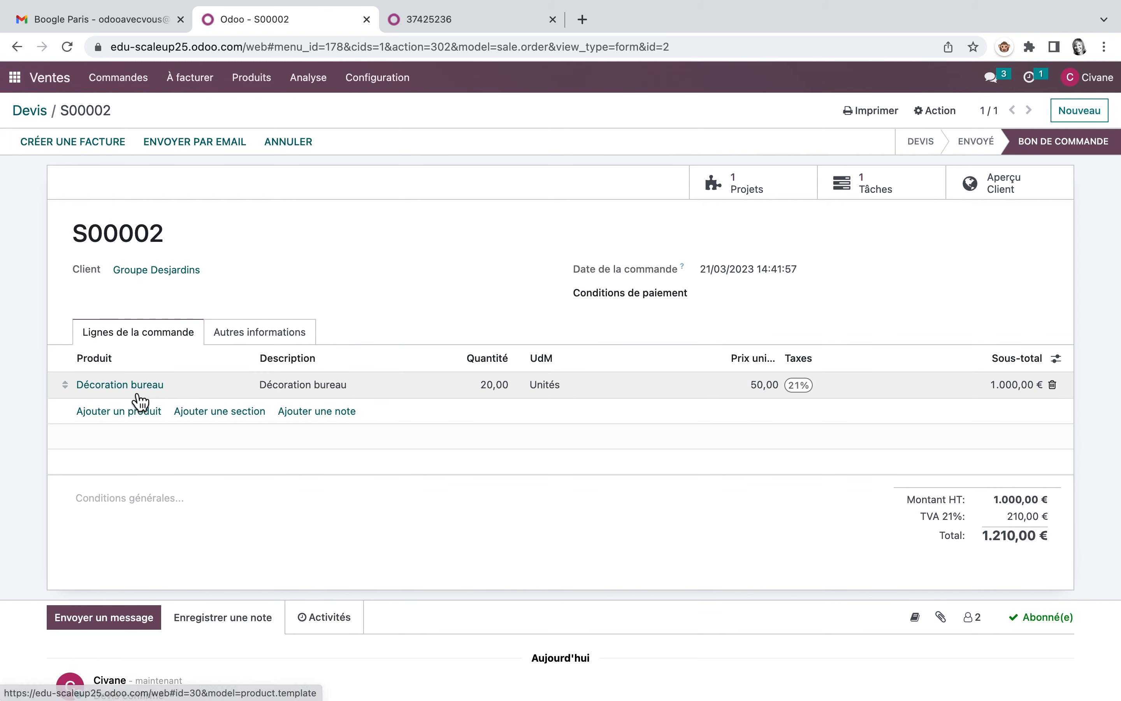
Step: Examine the project, task and customer preview linked to the confirmed order, and leave the portal preview
click(755, 190)
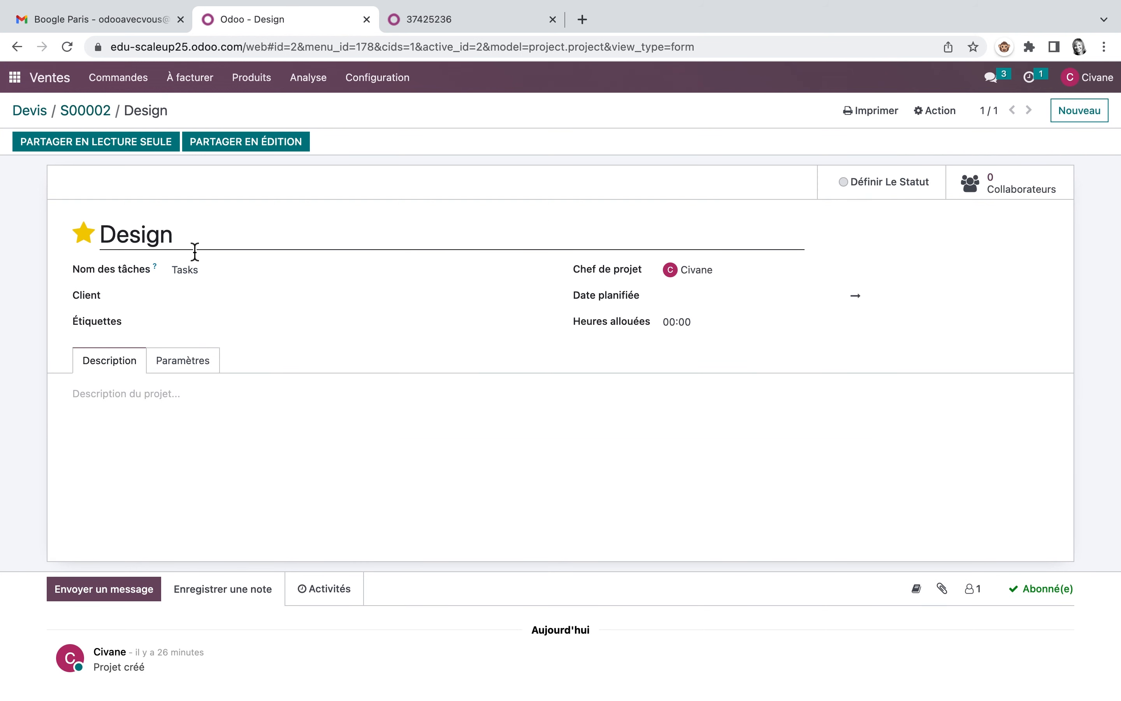
click(86, 114)
click(893, 185)
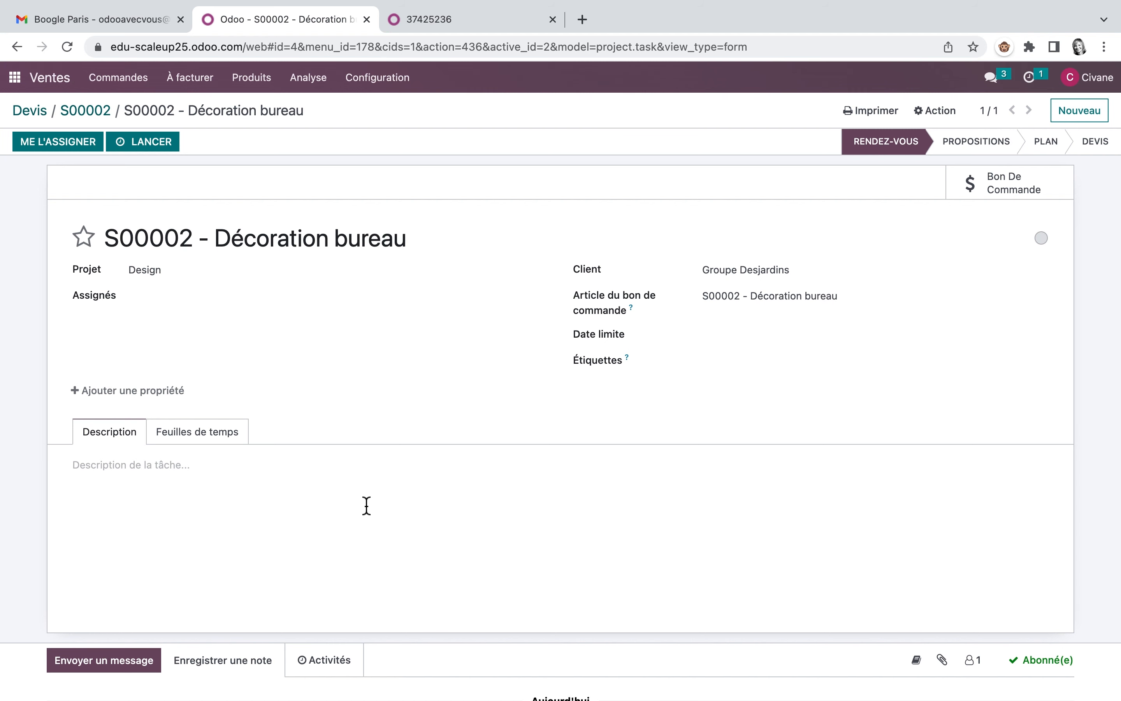
click(96, 114)
click(1013, 193)
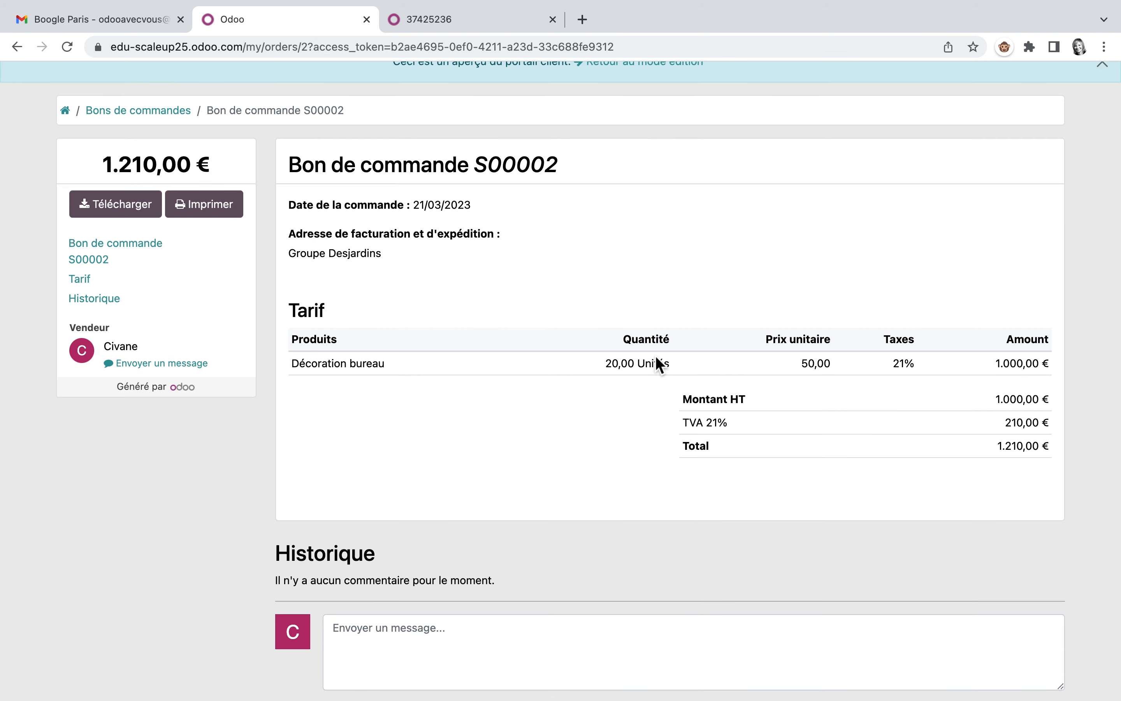
scroll(662, 185, up, 2)
click(663, 125)
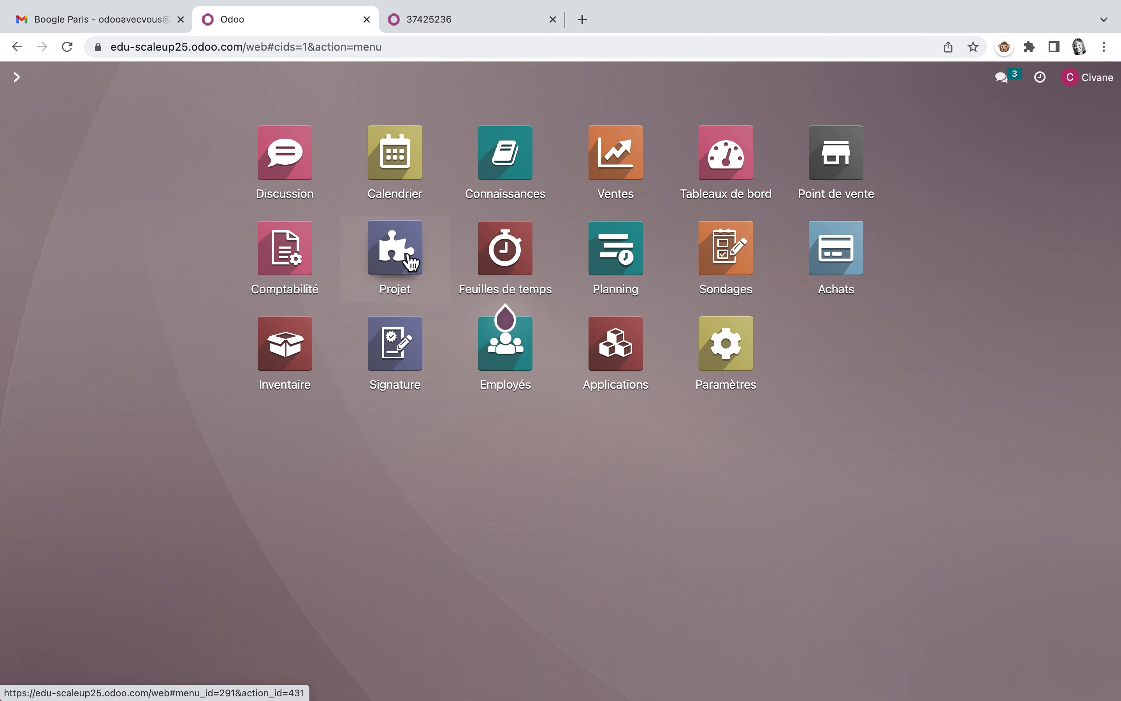
Step: Open the Groupe Desjardins task in the Design project, display its timesheets and assign the task to yourself
click(409, 262)
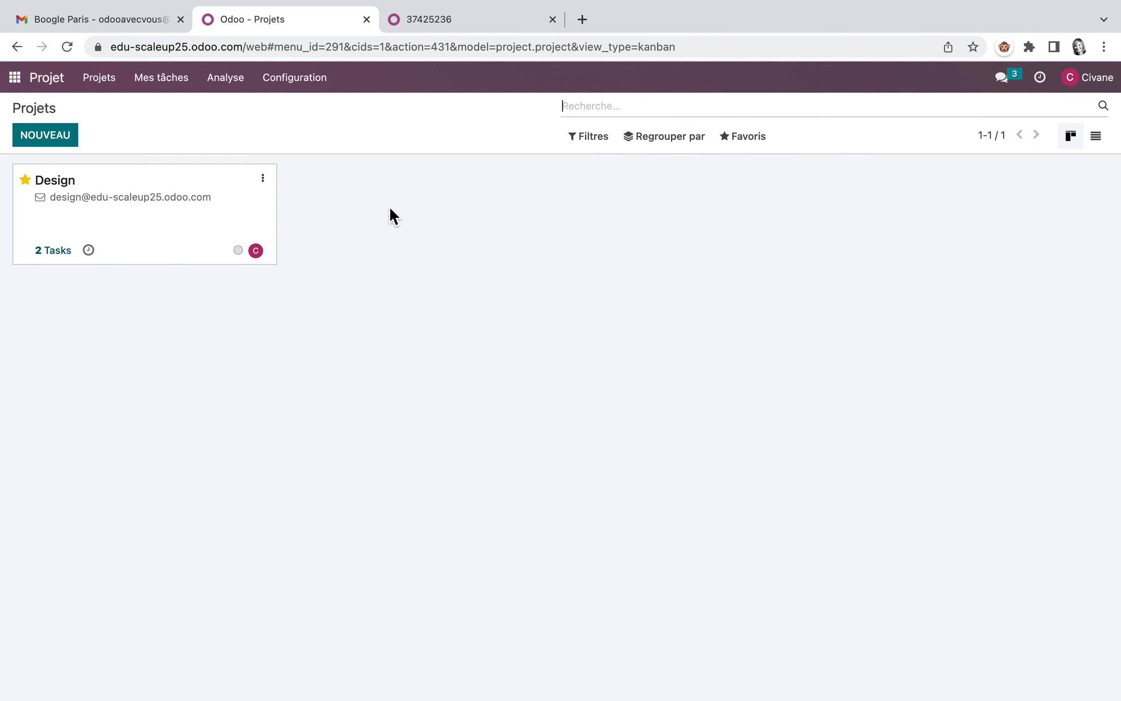
click(64, 255)
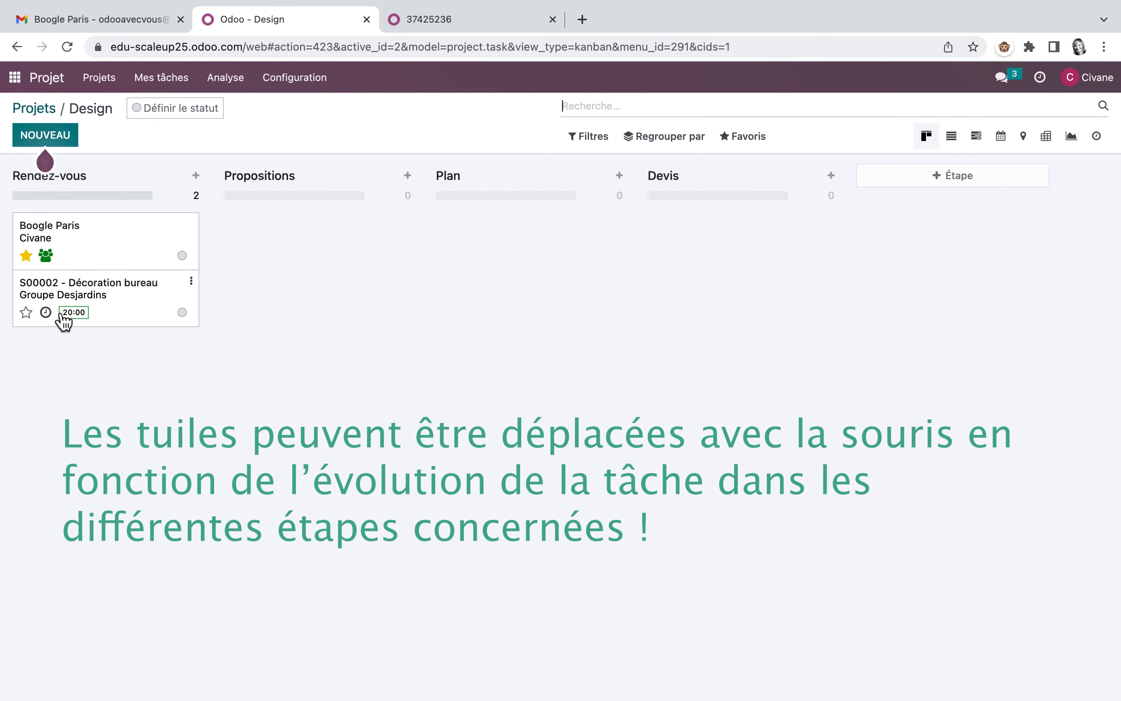
click(118, 304)
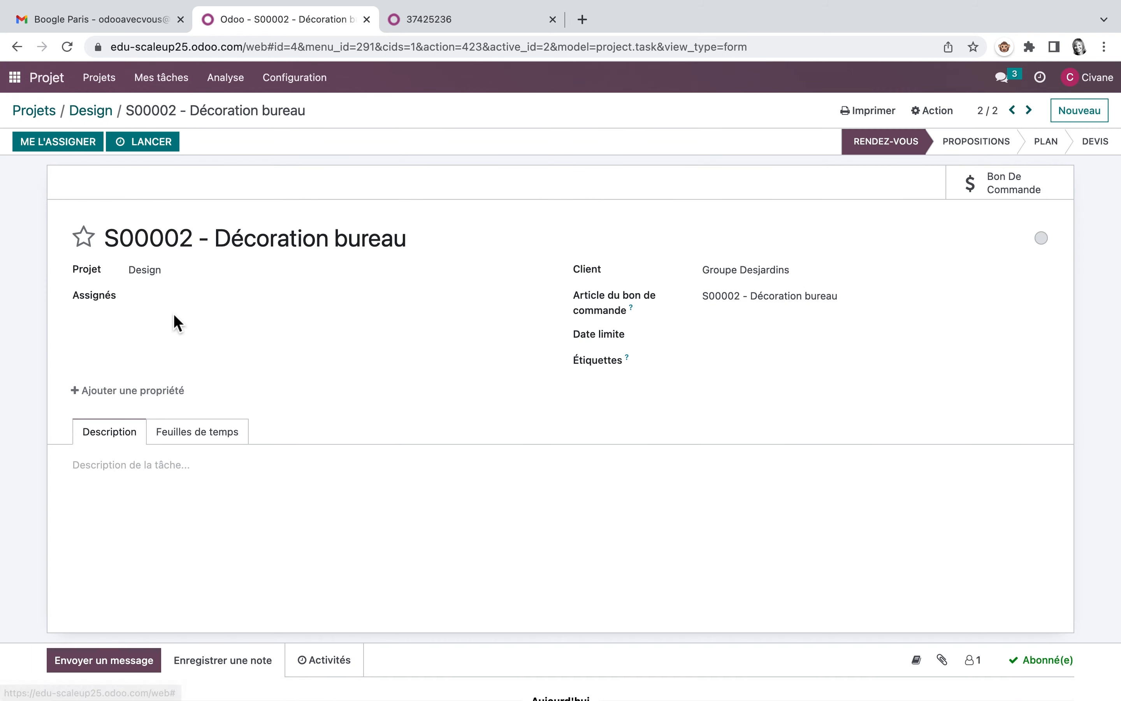
click(232, 435)
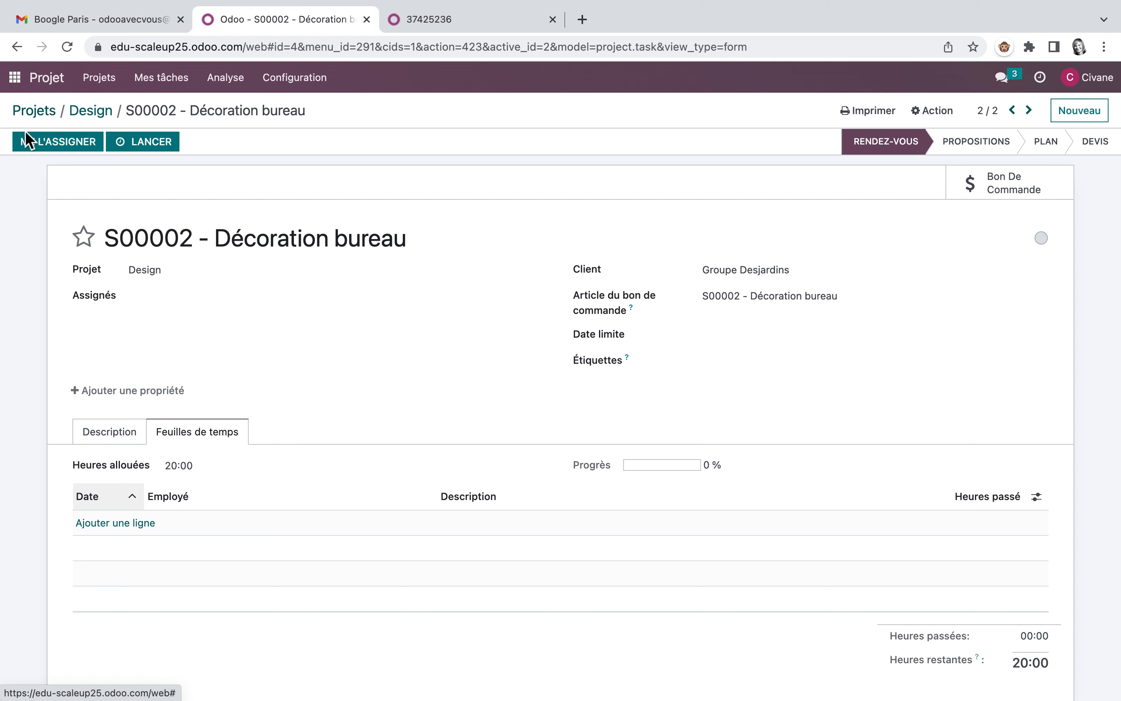
click(61, 149)
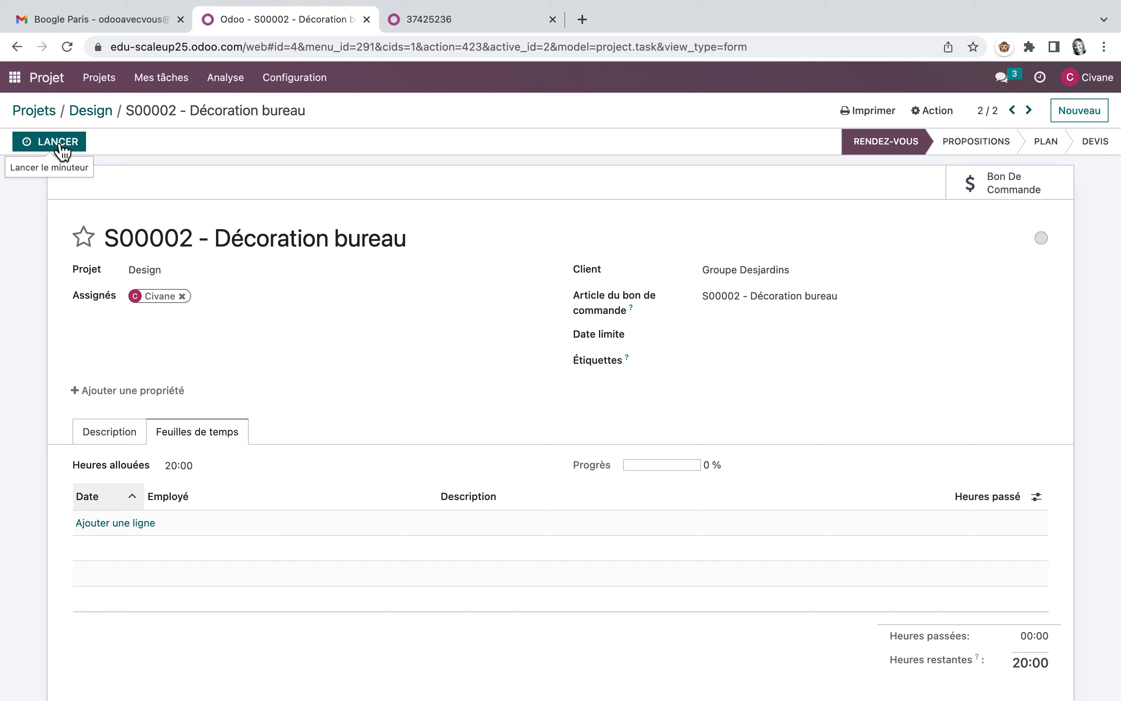
Step: Check the exercise 5 solution and read exercise 6, Enregistre tes heures, in the PDF guide, and return to the task
click(493, 21)
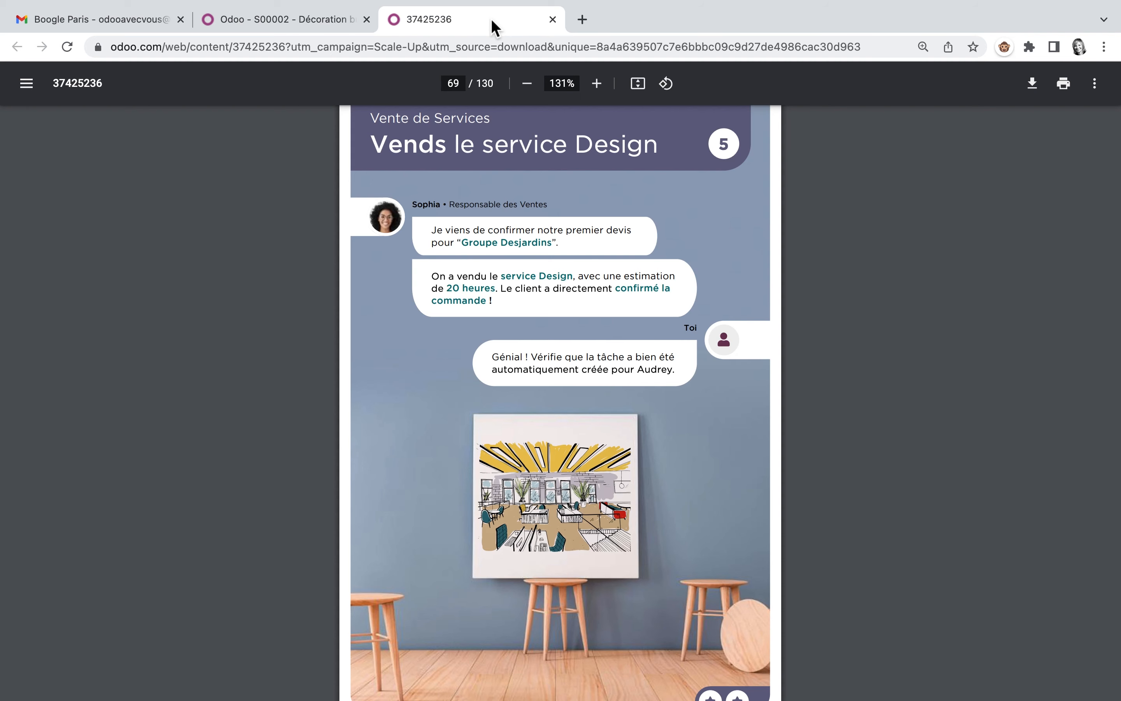
scroll(522, 453, down, 6)
scroll(522, 452, down, 20)
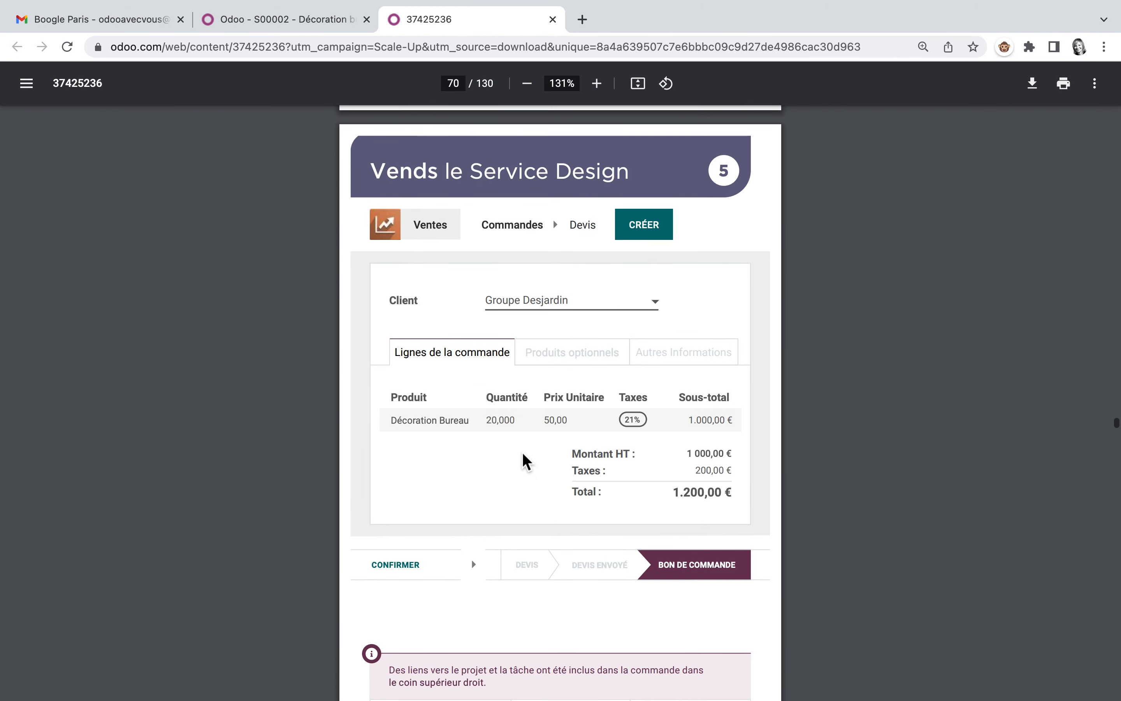
scroll(522, 452, down, 7)
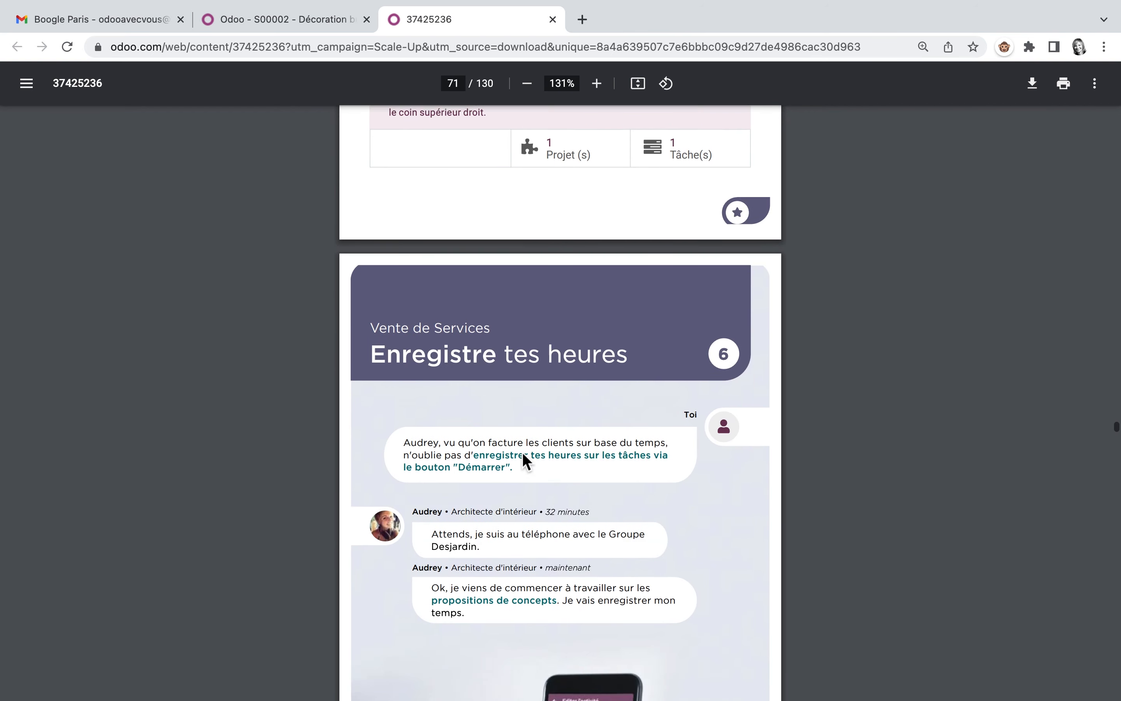
scroll(522, 453, down, 1)
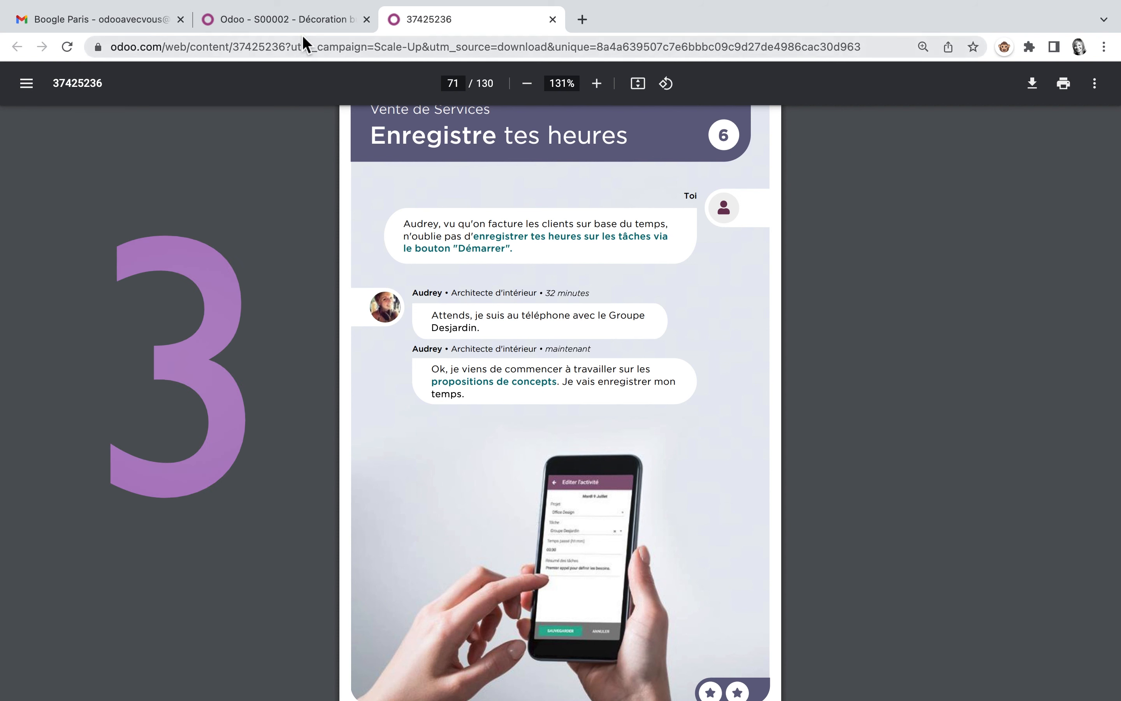
click(310, 21)
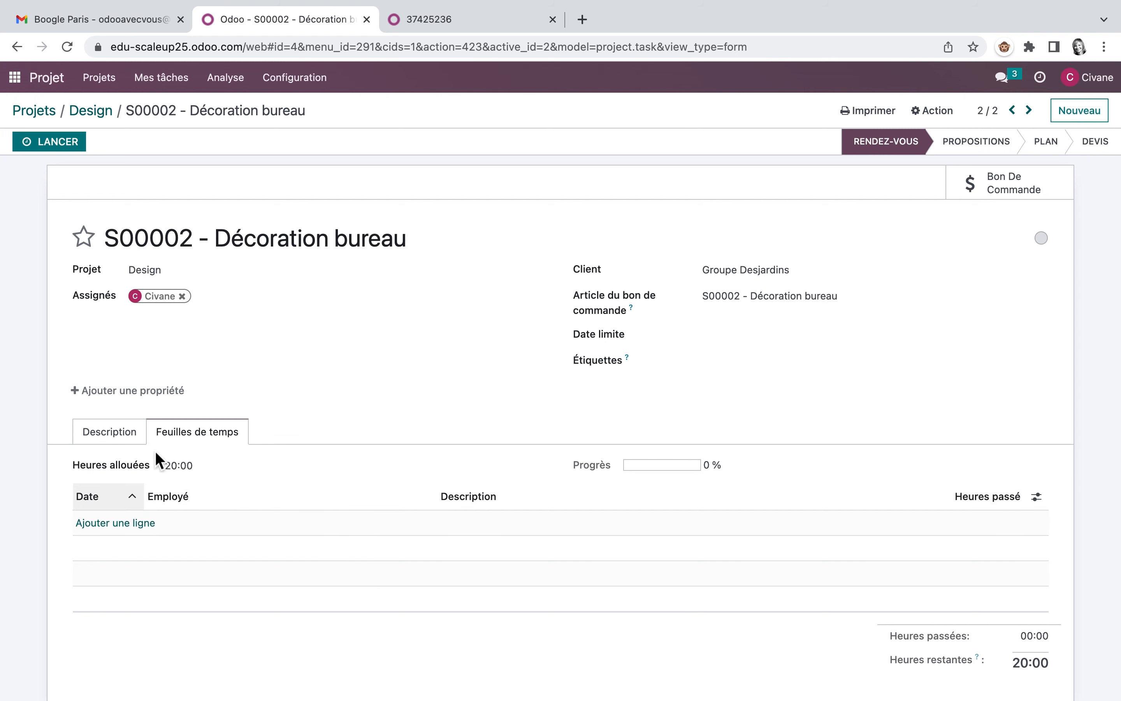
Step: Record a 1-hour timesheet line described as "RDV" on the Décoration bureau task, and remove the extra blank line
click(114, 524)
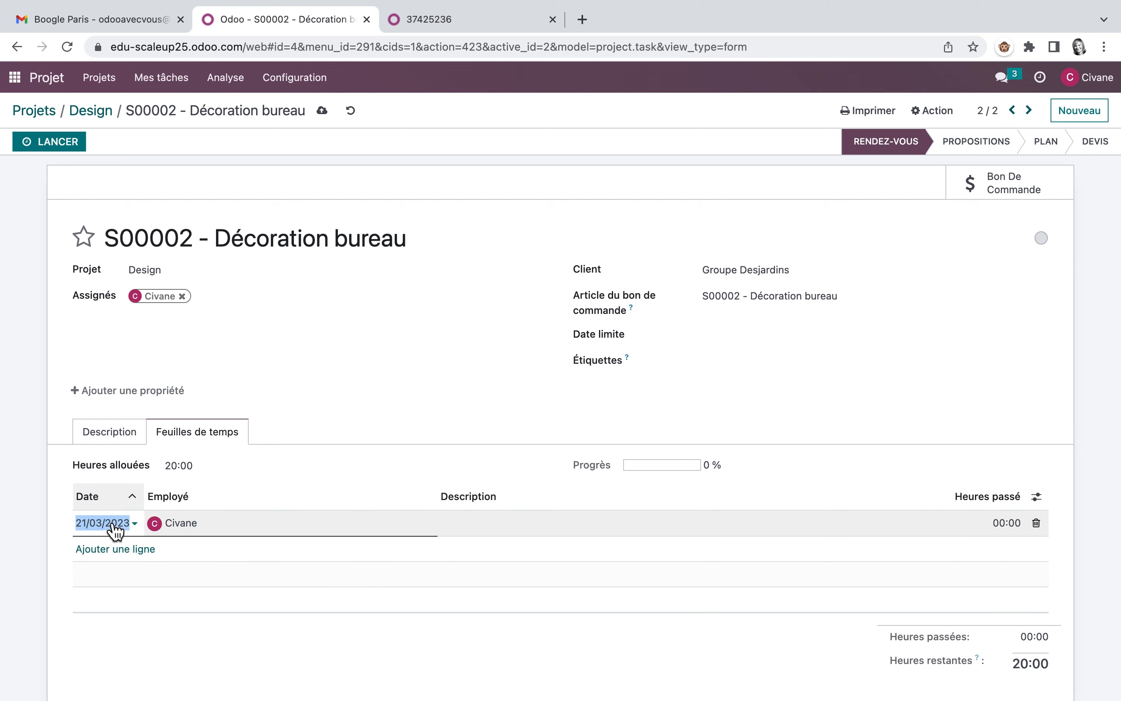
click(507, 524)
text(RDV)
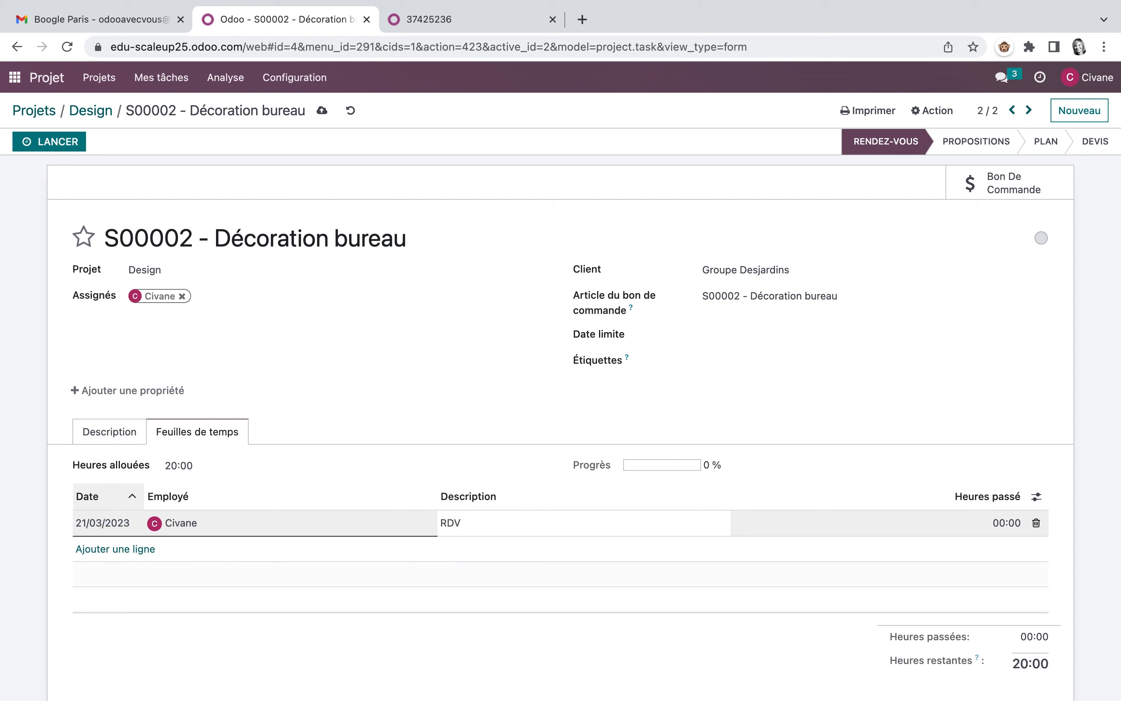
click(1006, 526)
text(1)
key(Return)
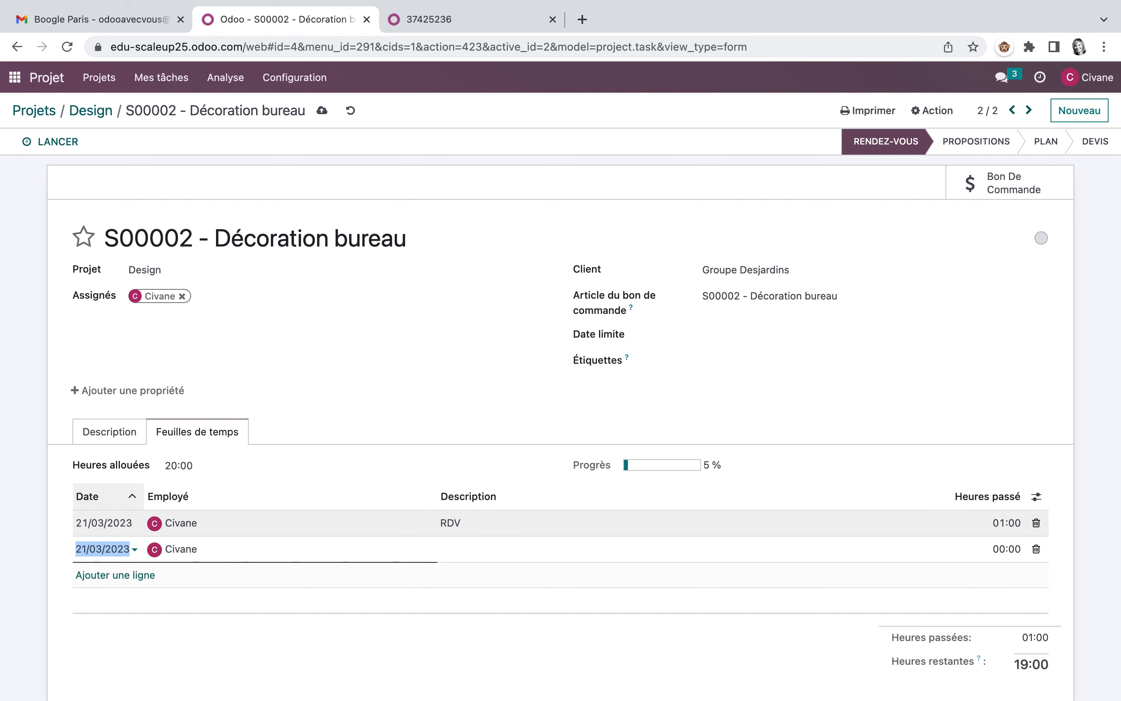
click(1036, 549)
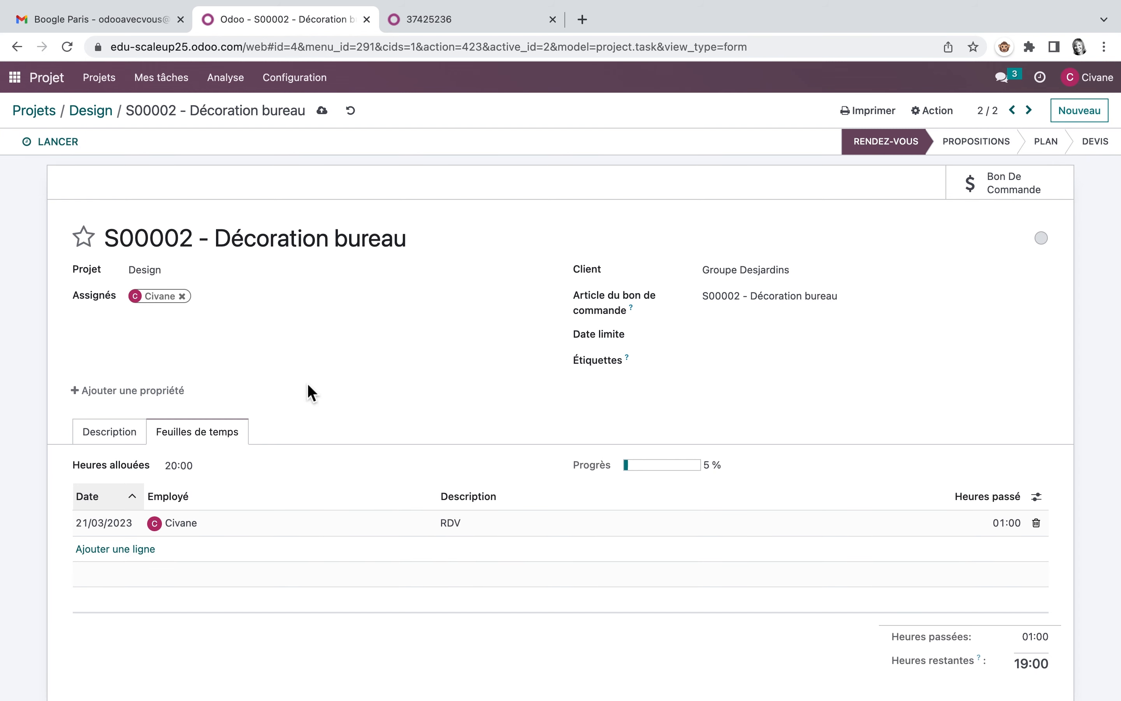
Step: In Feuilles de temps, start a new line for the Design project and the S00002 - Décoration bureau task
click(18, 80)
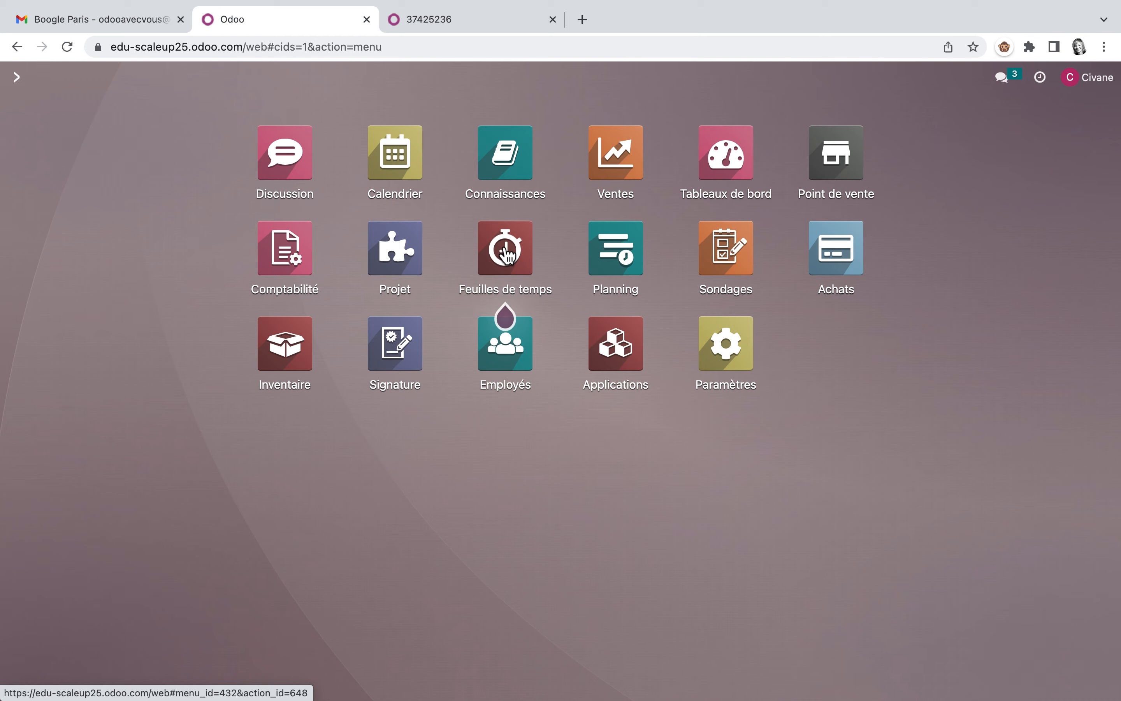
click(502, 246)
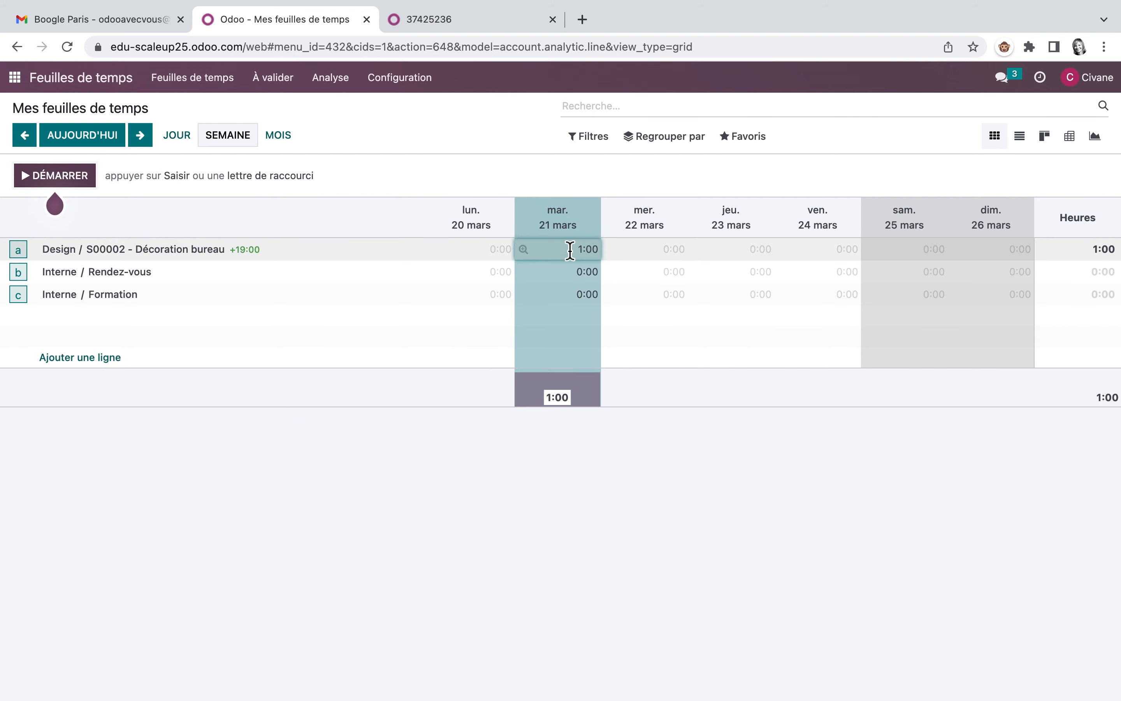
click(117, 359)
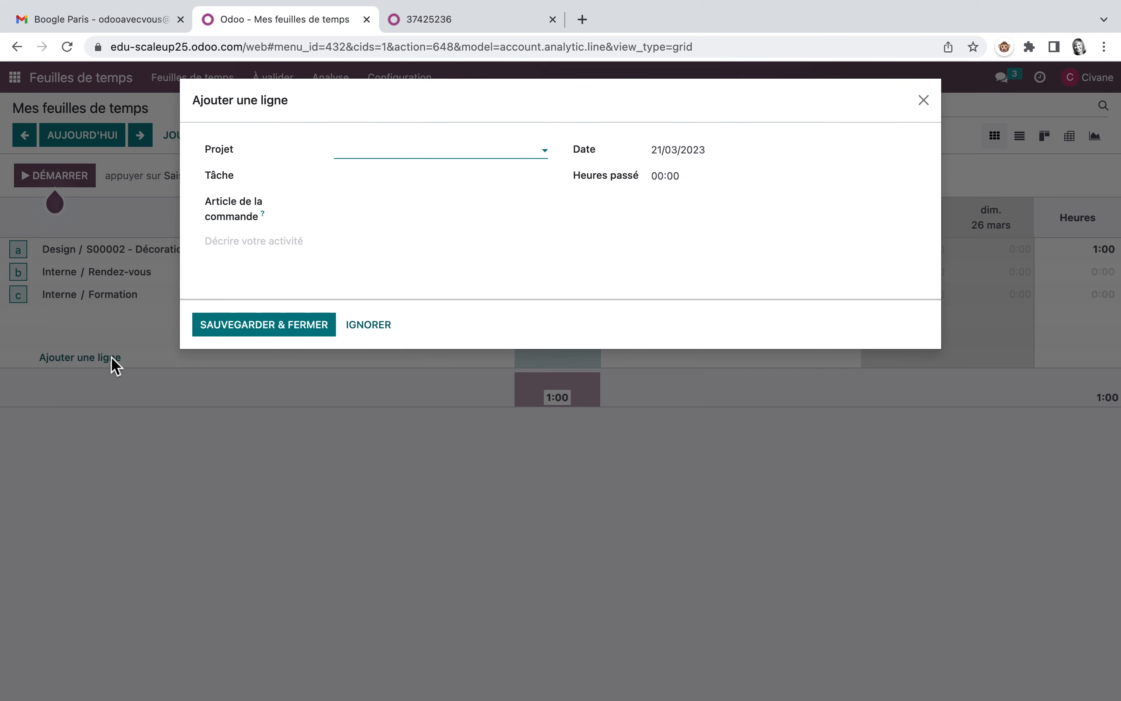
click(543, 157)
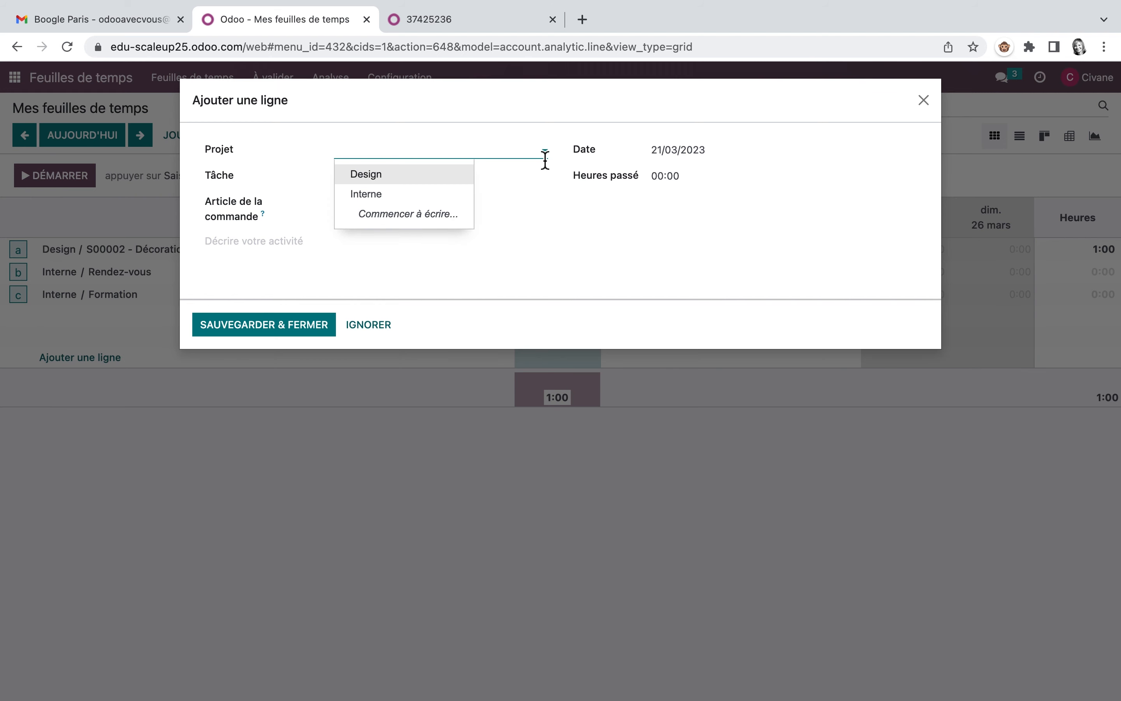
click(405, 187)
click(375, 175)
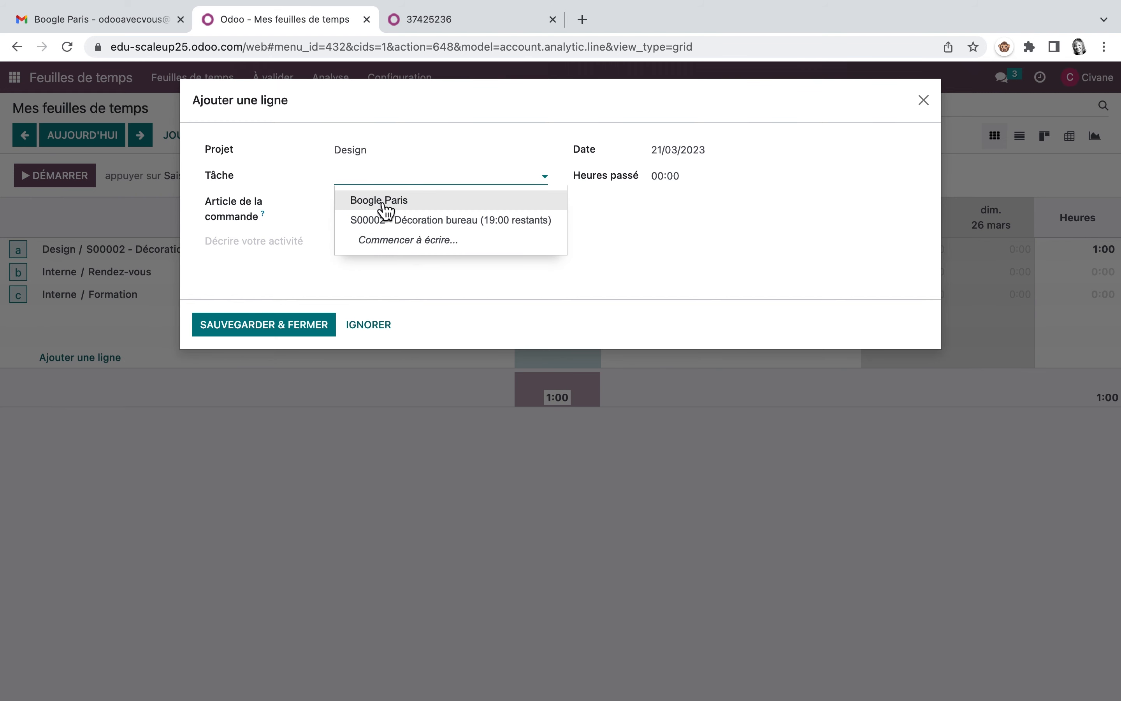
click(383, 222)
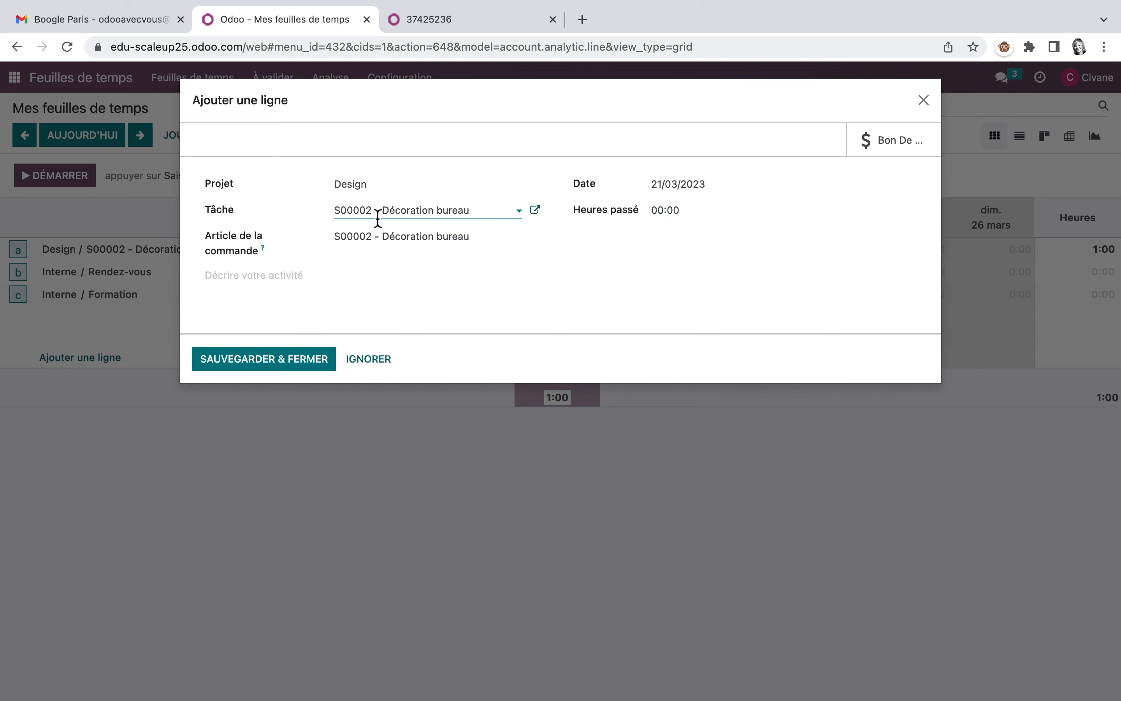
Step: Set the hours spent on the new timesheet line to 18 and save it
click(692, 210)
key(BackSpace)
key(BackSpace)
key(BackSpace)
key(BackSpace)
key(BackSpace)
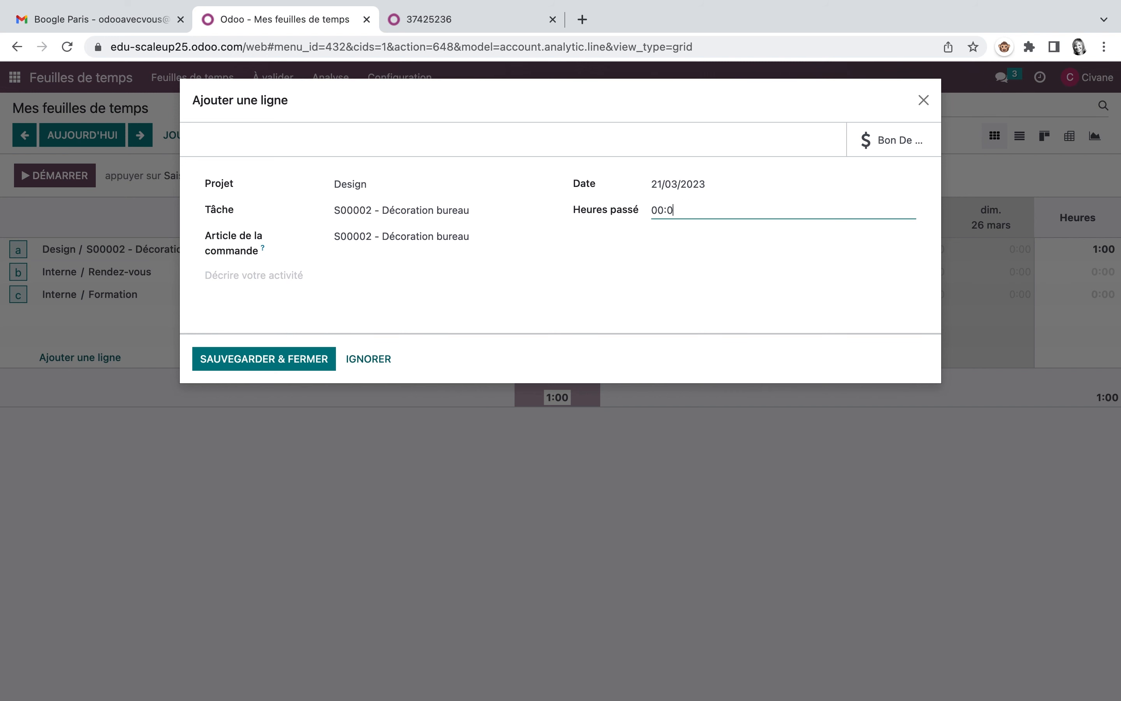
text(18)
click(261, 361)
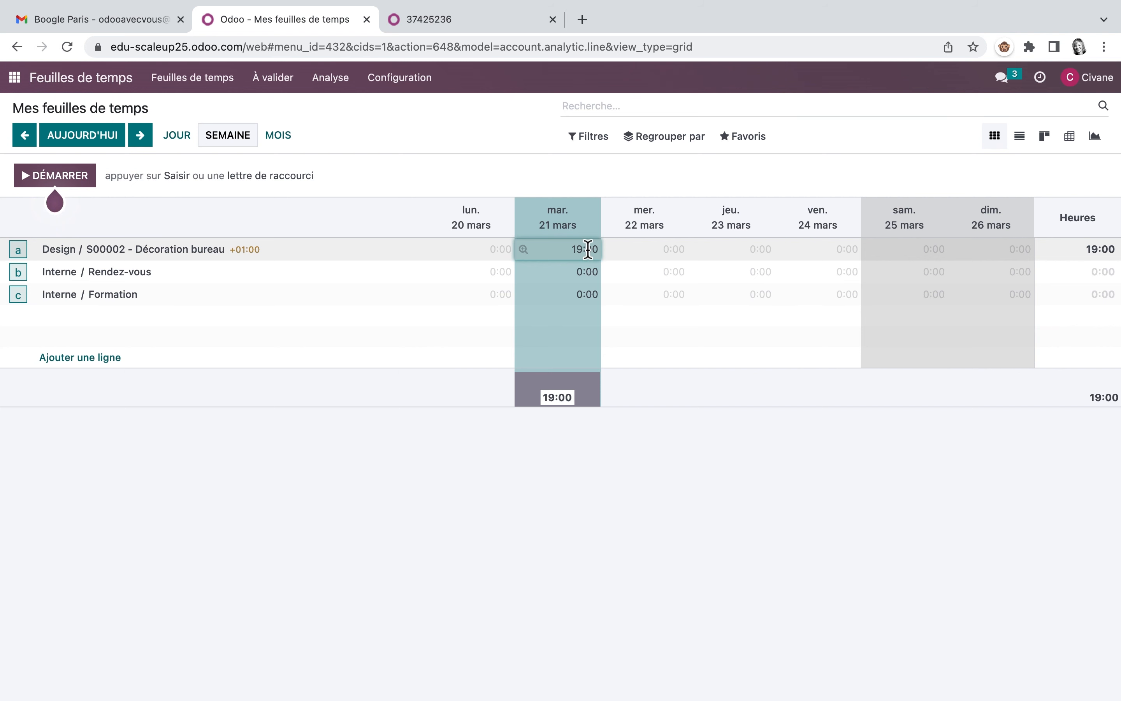
Step: Run the timesheet timer on the Design project's S00002 - Décoration bureau task and stop it to record the time
click(65, 176)
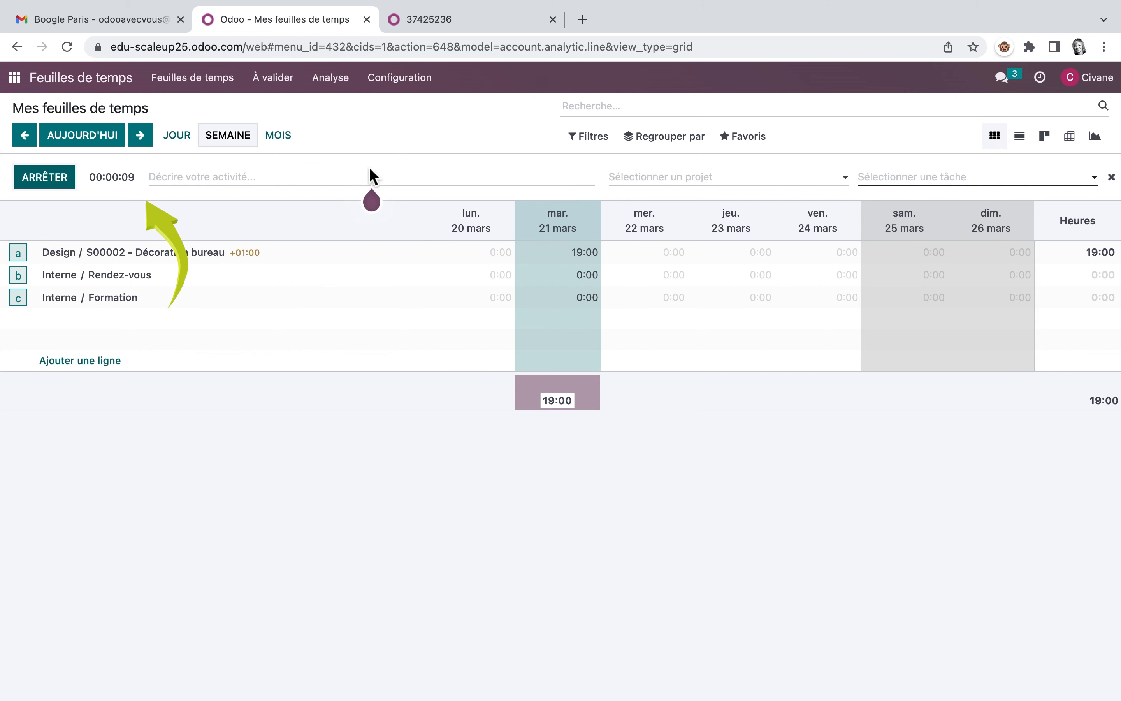
click(723, 179)
click(655, 195)
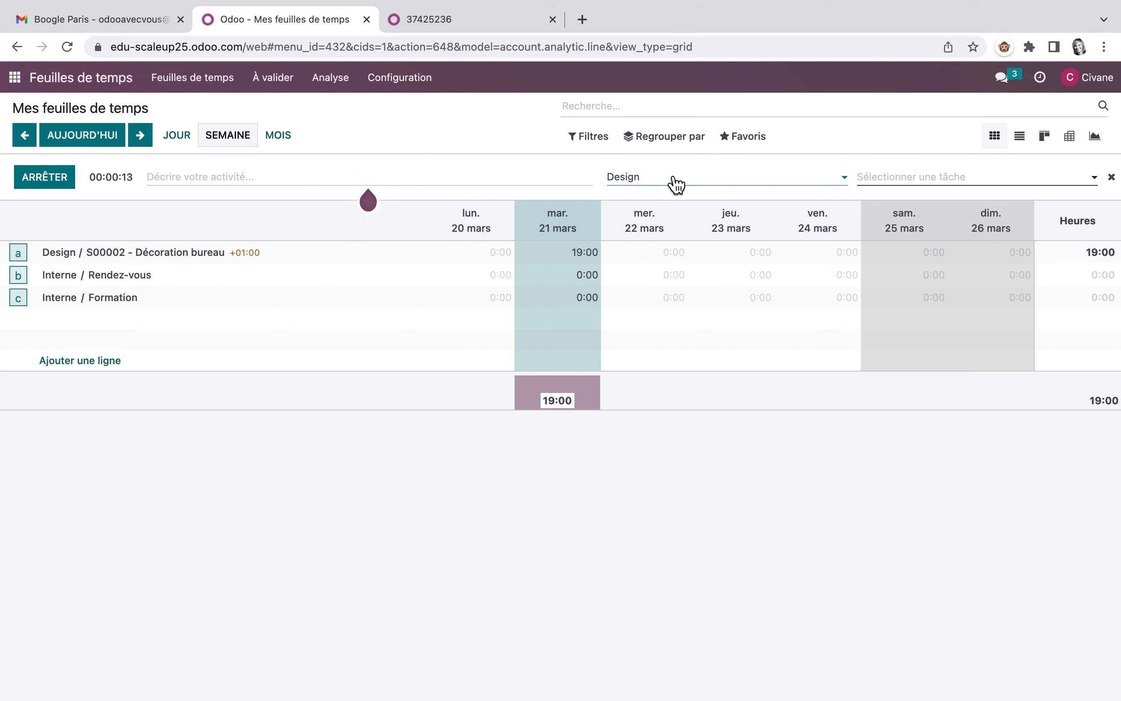
click(928, 181)
click(931, 221)
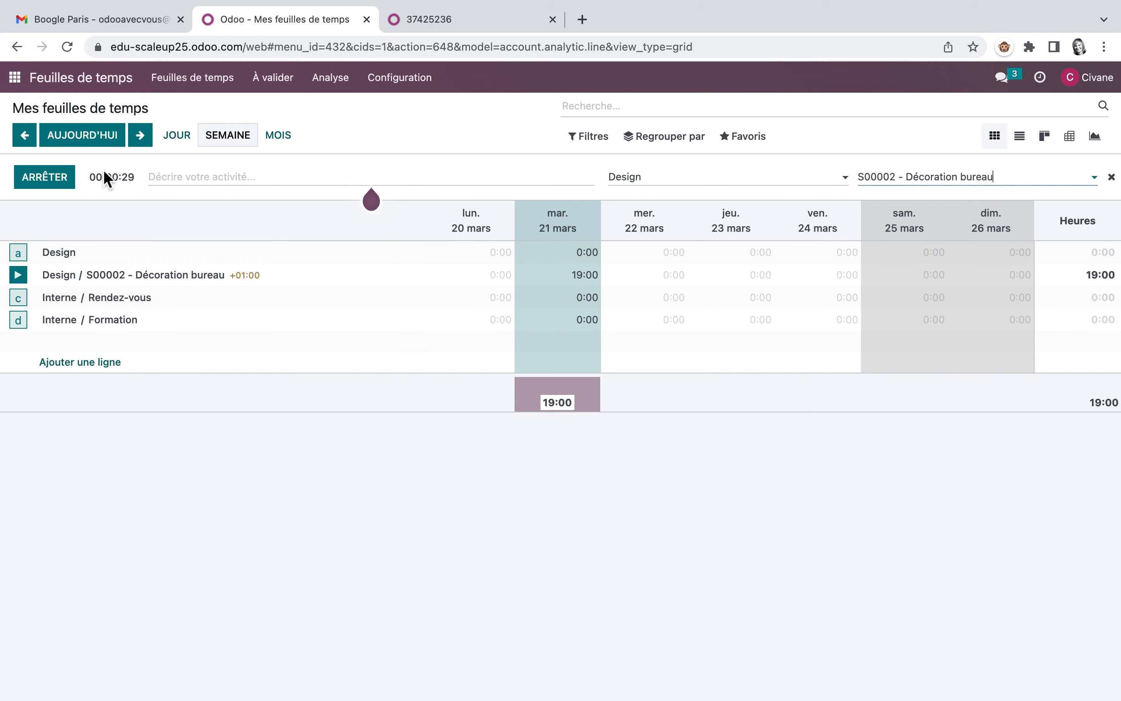
click(54, 177)
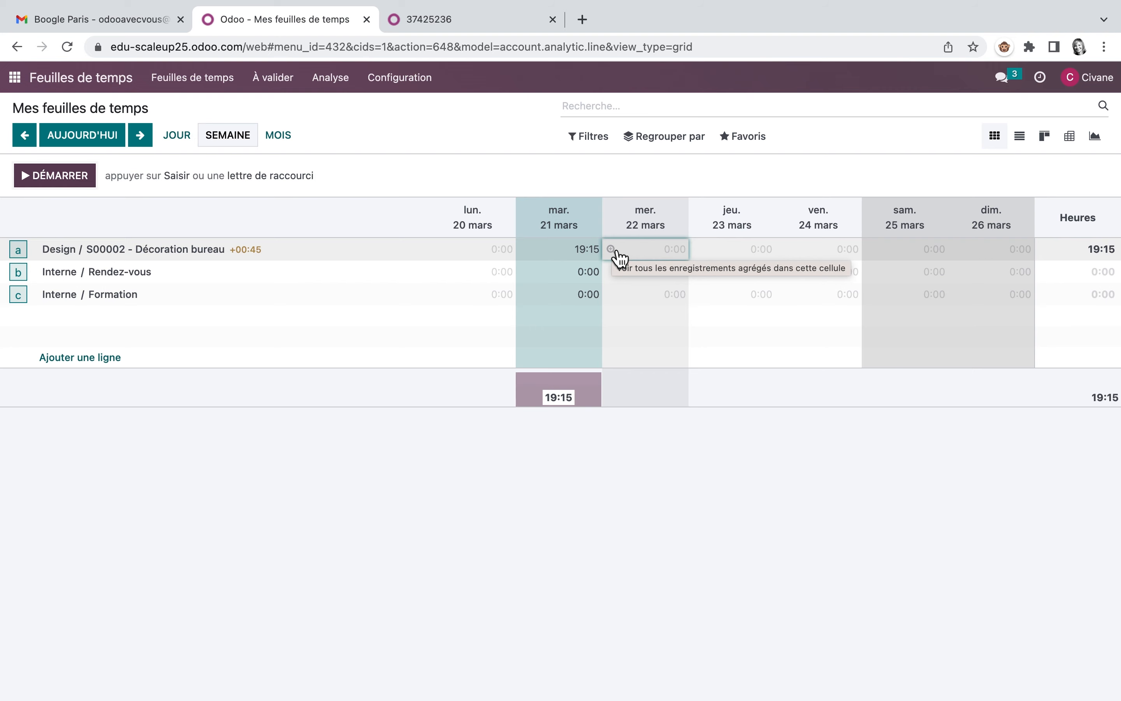
Step: Review the recorded hours of the Groupe Desjardins order S00002 in Ventes, and return to Feuilles de temps
click(19, 78)
click(622, 165)
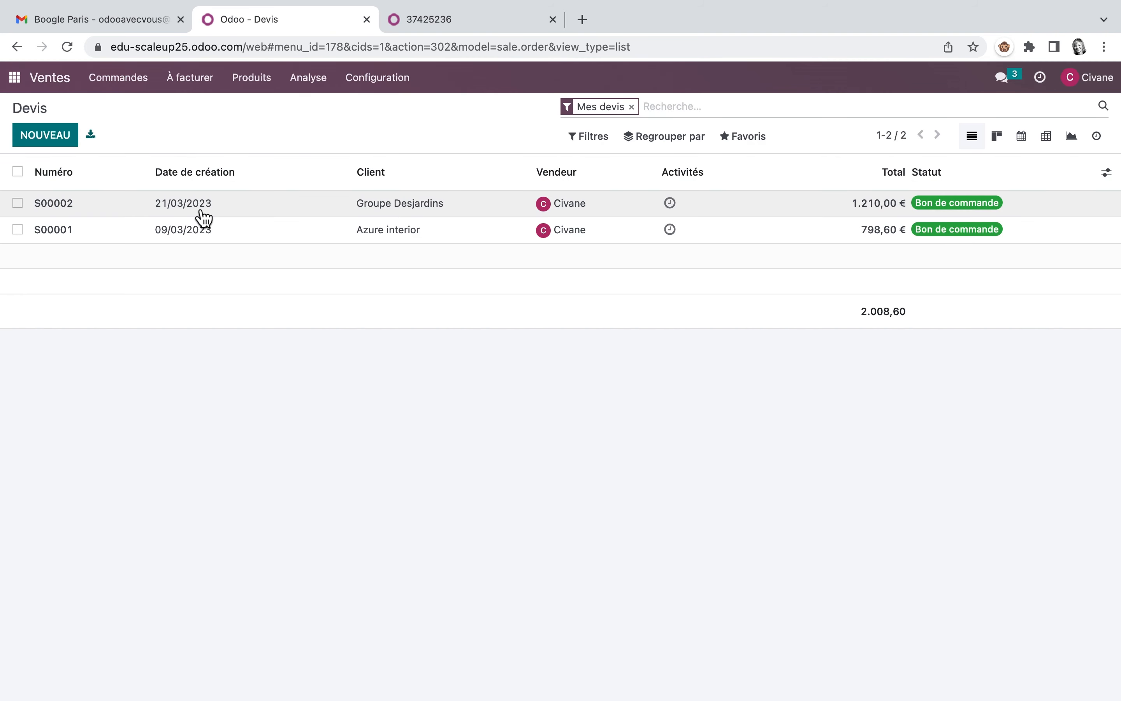
click(198, 204)
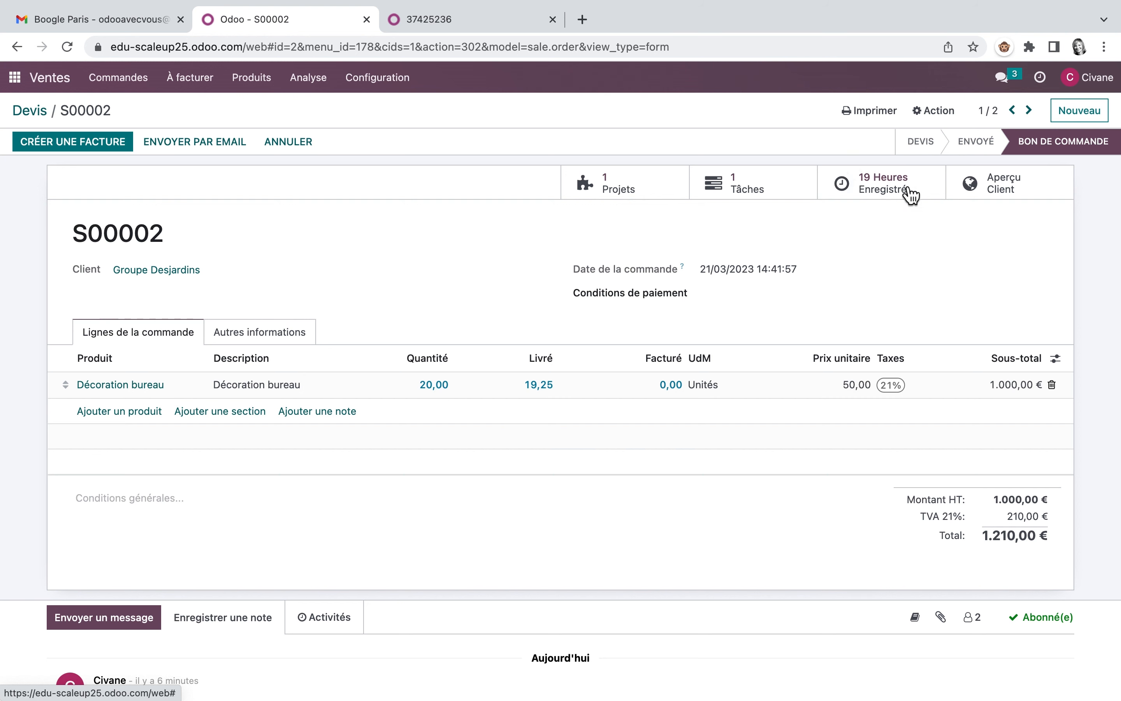
click(892, 181)
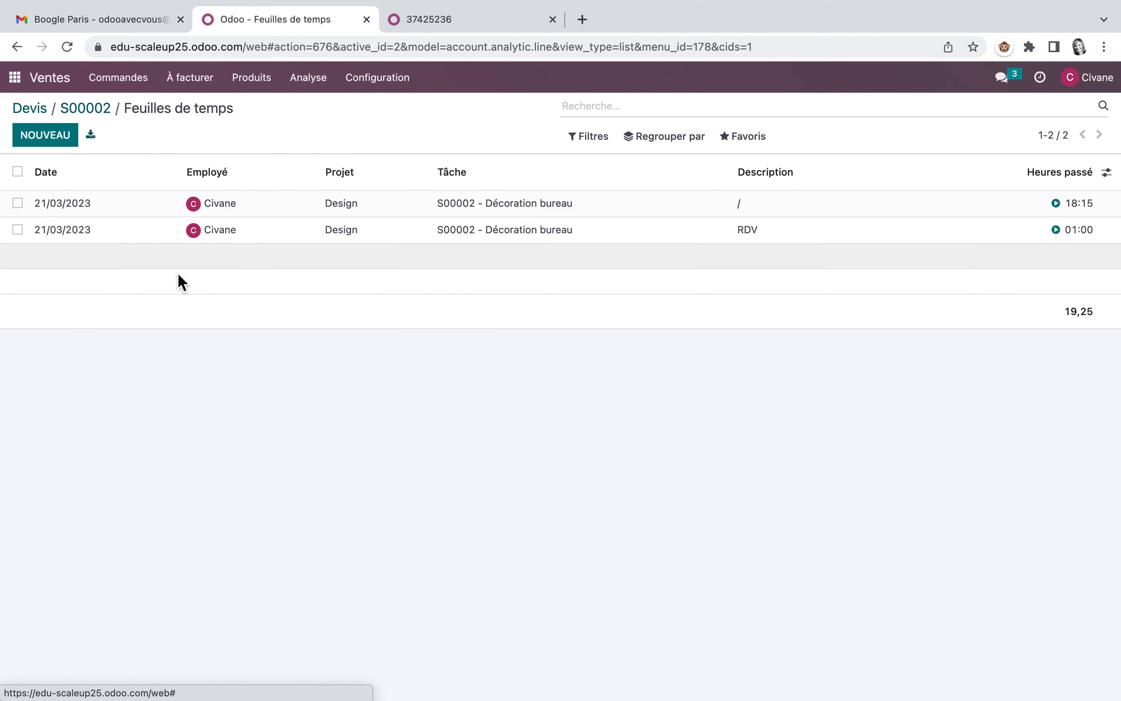
click(16, 81)
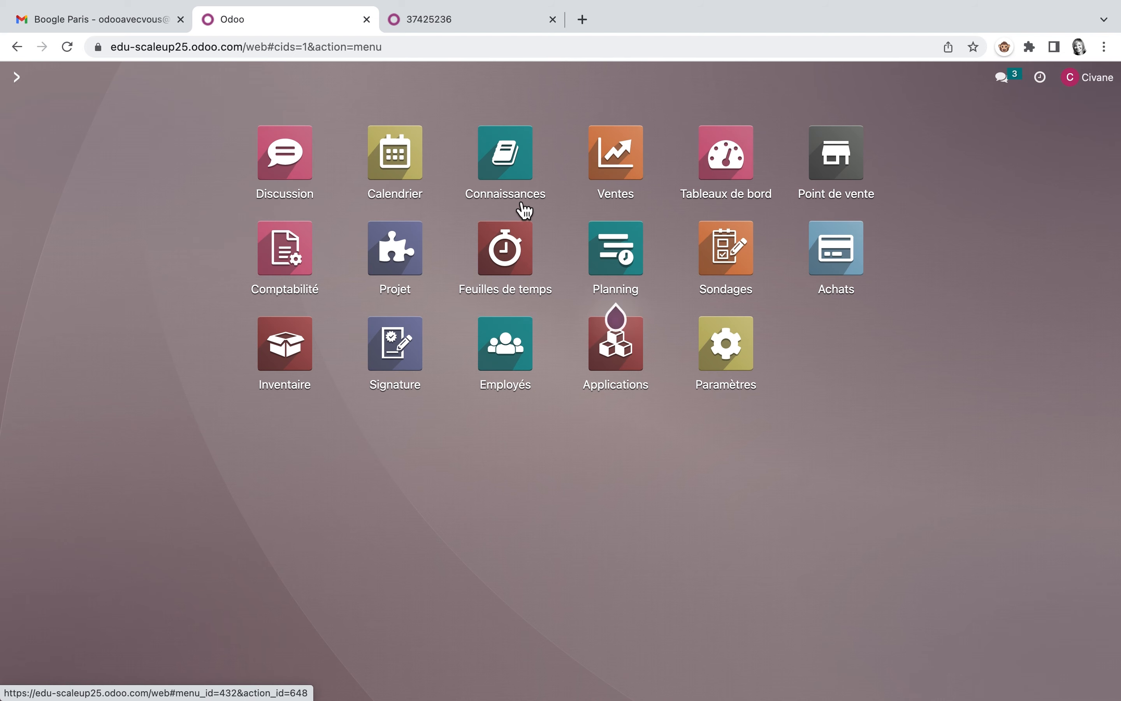
click(509, 254)
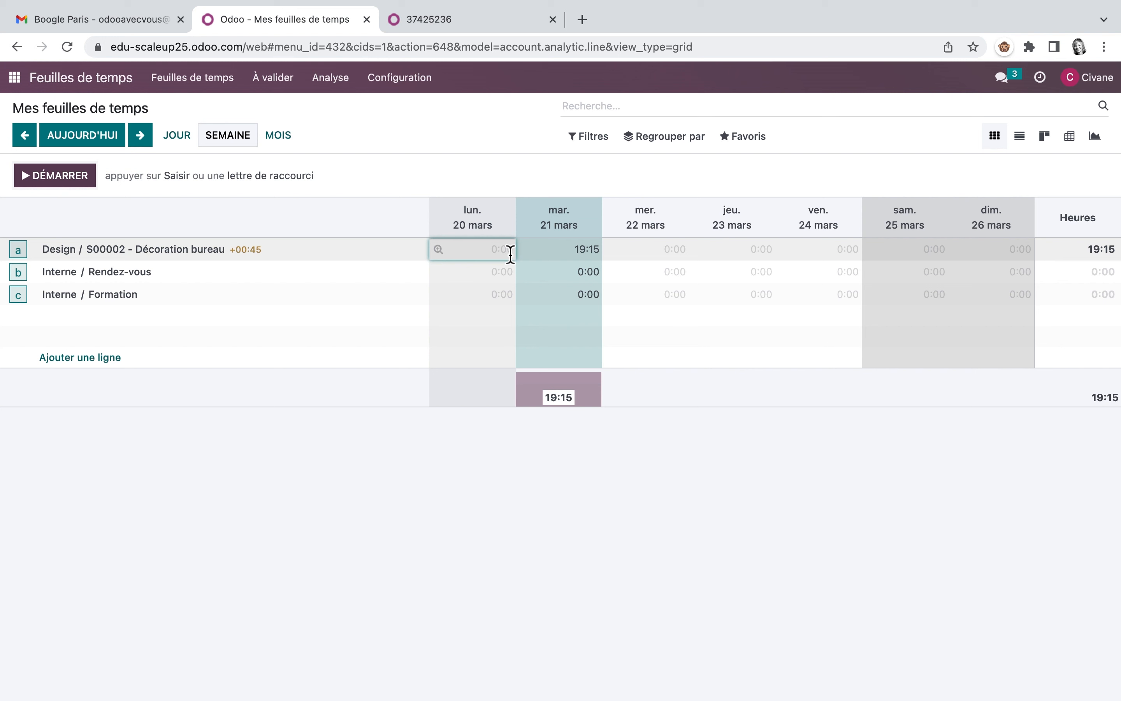
Step: Read the exercise 6 solution, Enregistrer tes heures, in the PDF guide and return to the timesheets
click(489, 21)
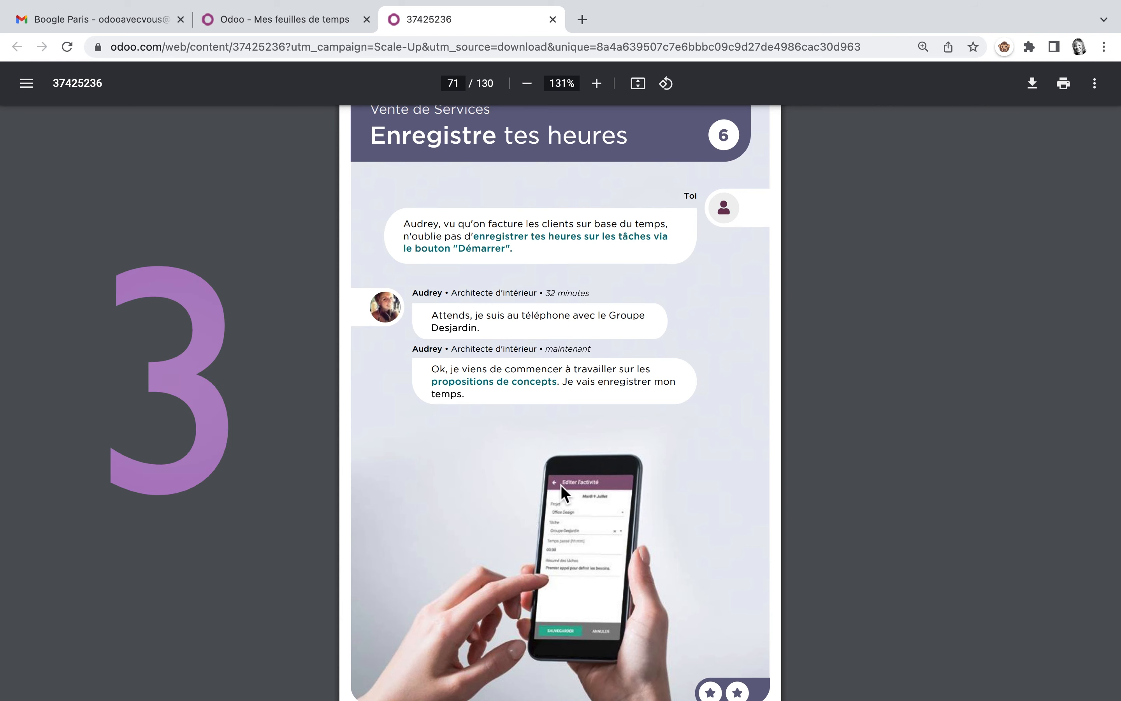
scroll(562, 485, down, 4)
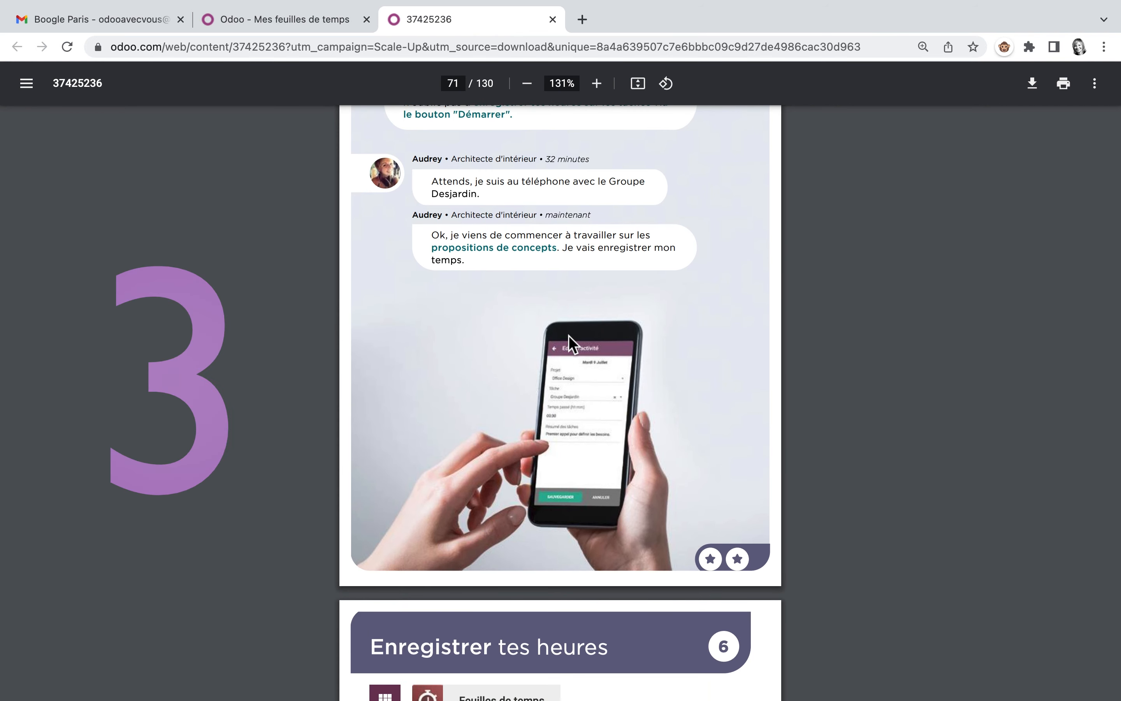
scroll(575, 334, down, 1)
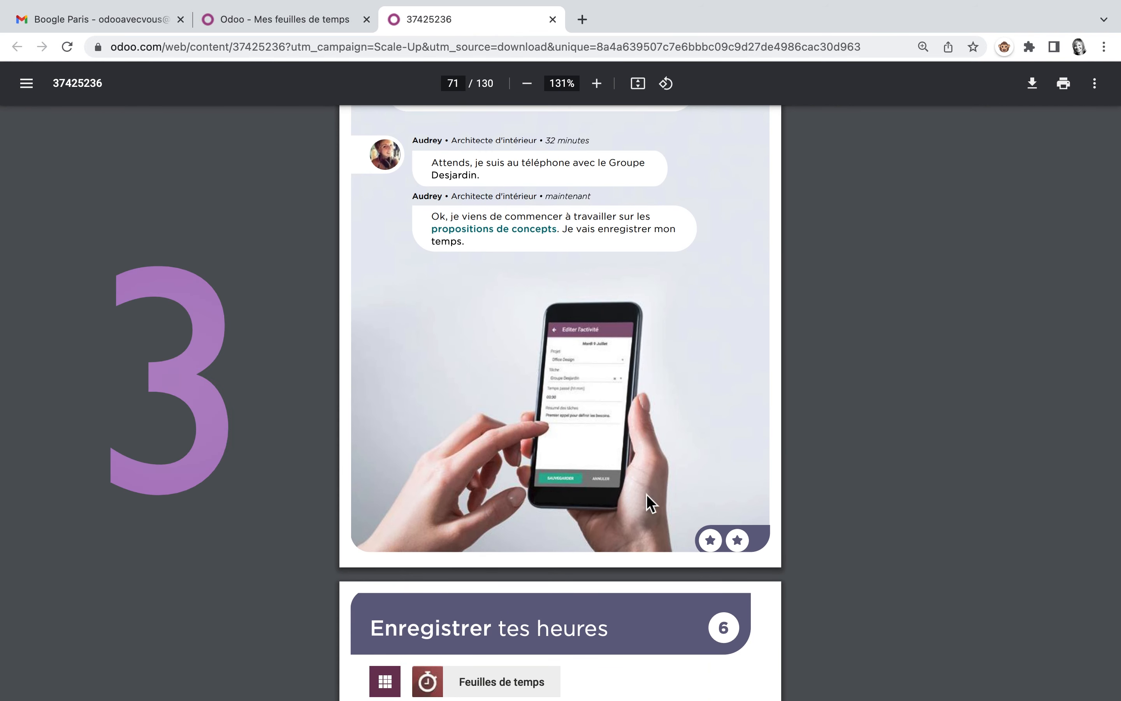
scroll(528, 528, down, 5)
scroll(526, 523, down, 3)
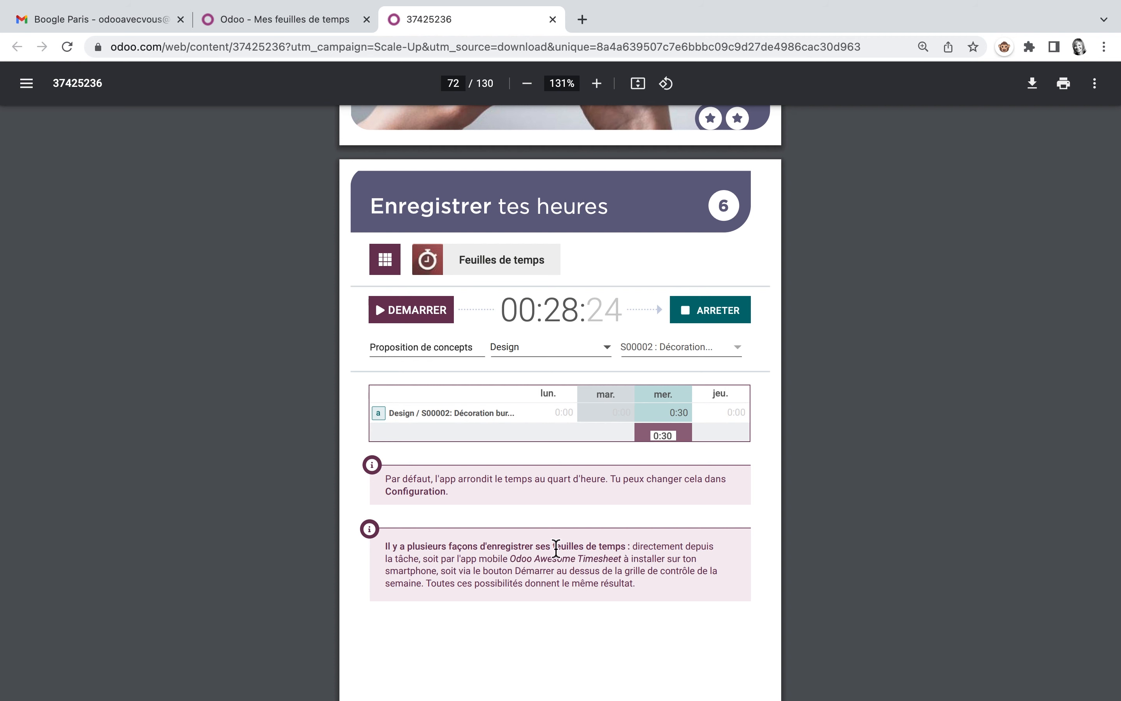
click(309, 21)
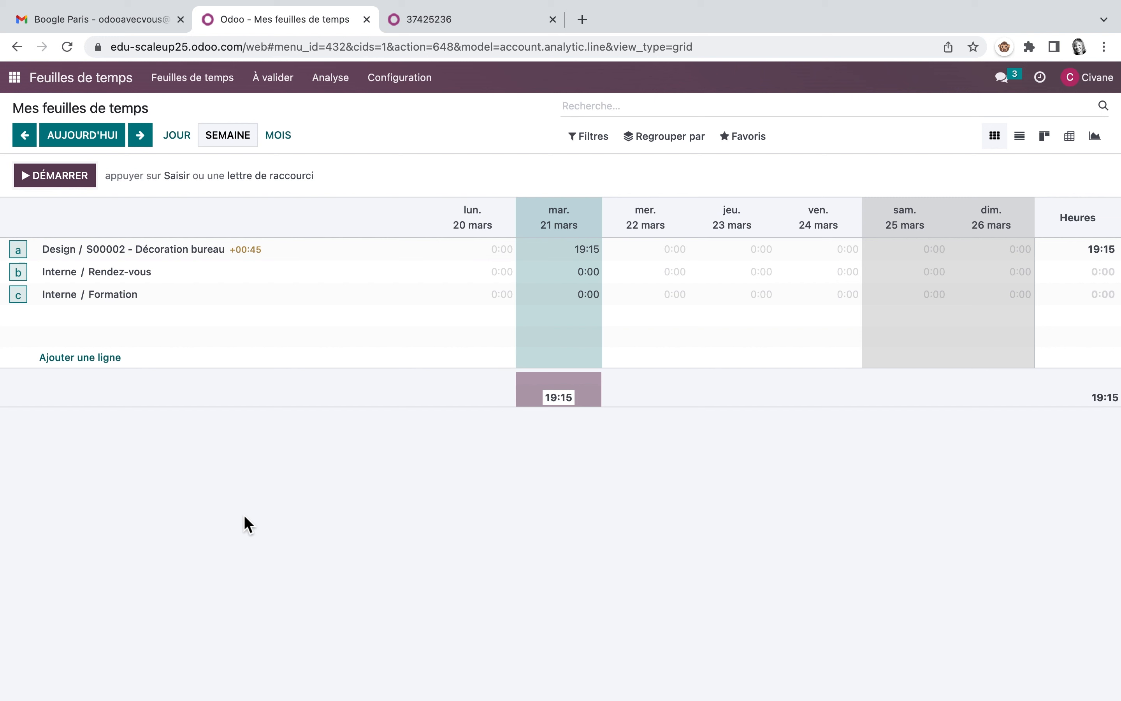
Step: Add a 45-minute timesheet line for the Design project's S00002 - Décoration bureau task and save it
click(95, 357)
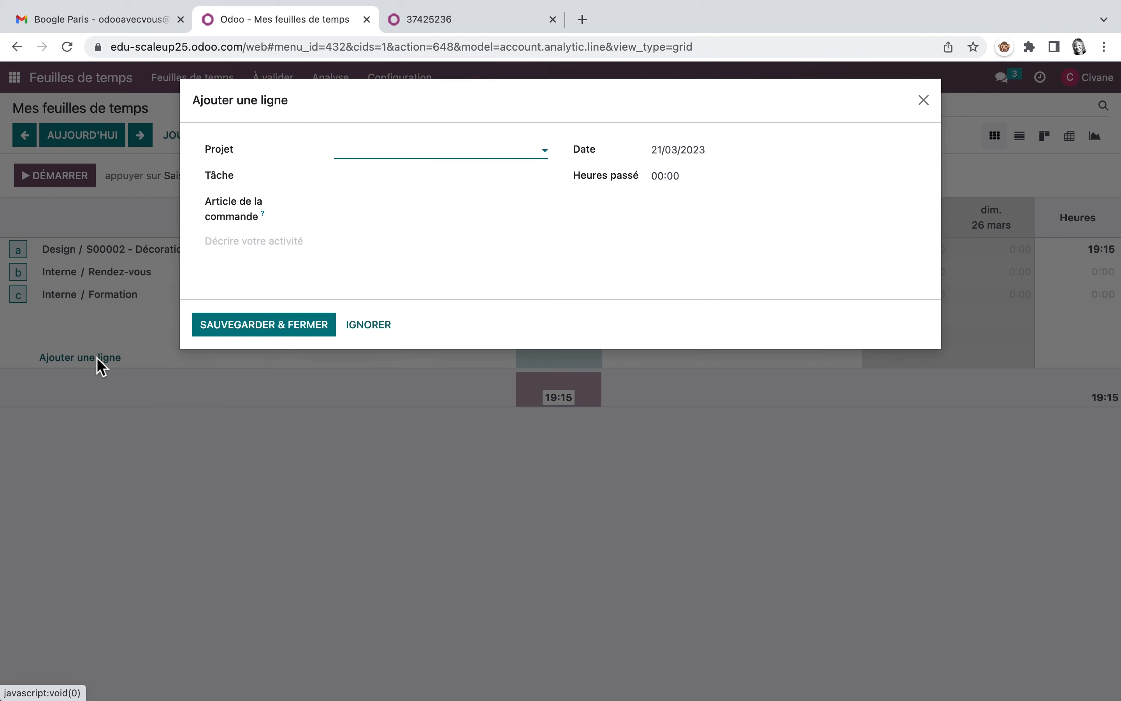
click(543, 155)
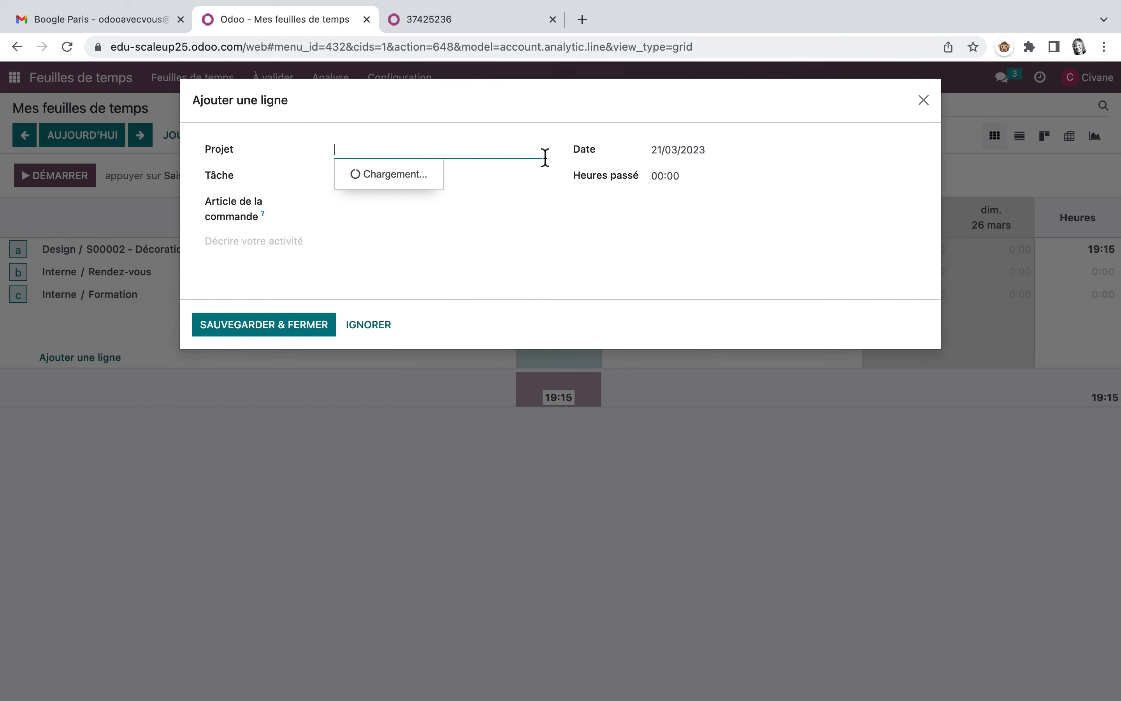
click(417, 175)
click(417, 176)
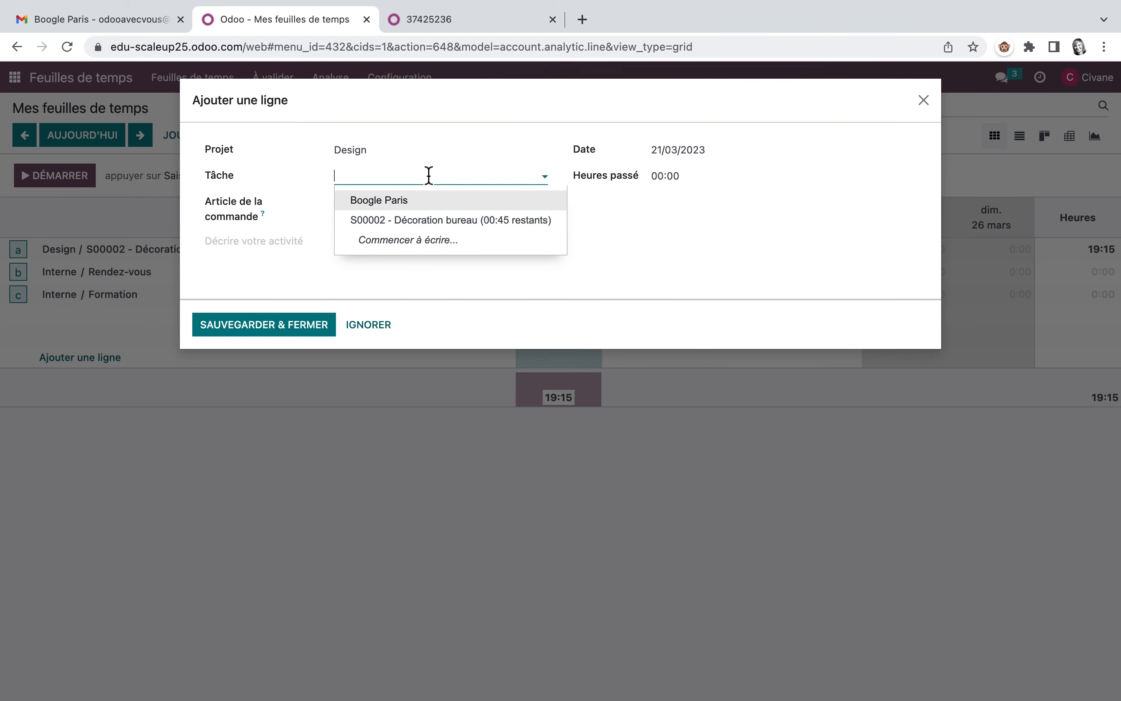
click(414, 218)
drag(688, 212, 669, 212)
text(45)
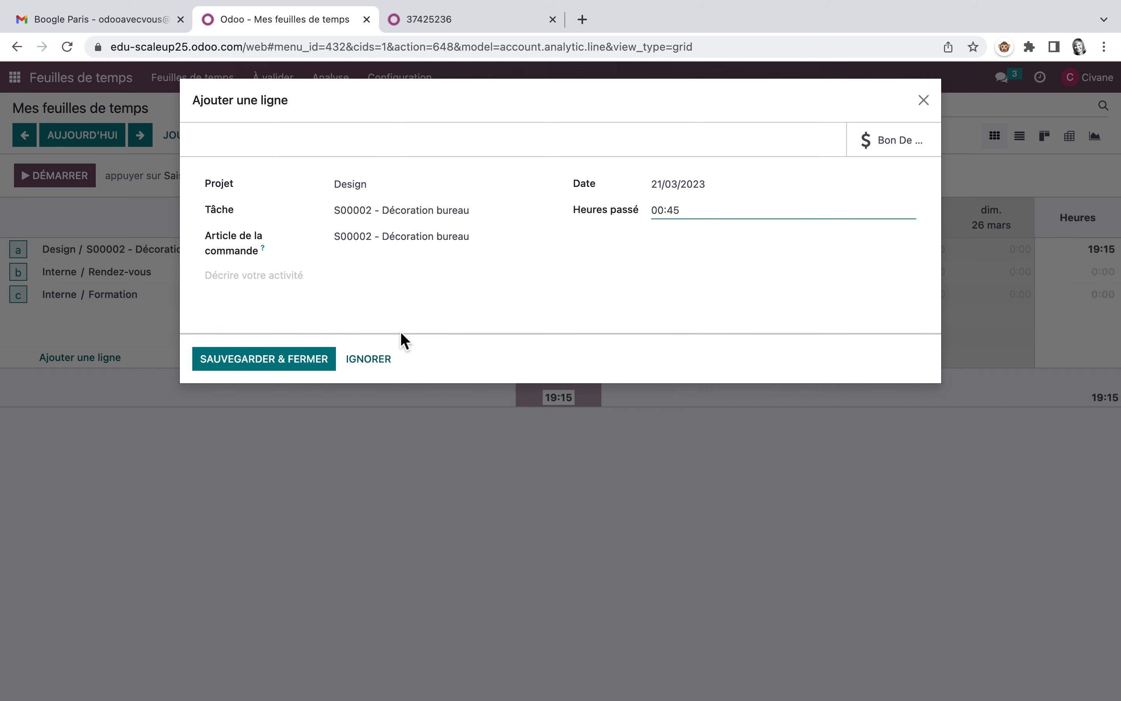
click(295, 364)
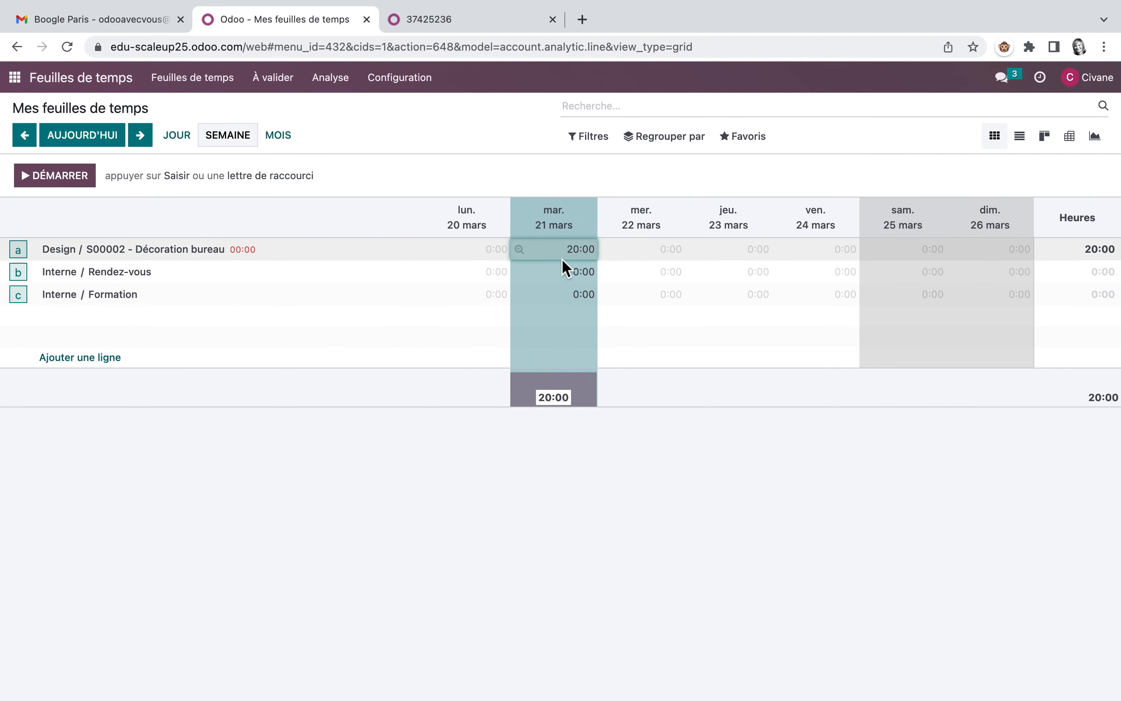
Step: Read exercise 7, Facture le client, in the PDF guide and open the Groupe Desjardins order S00002 in Ventes
key(ctrl+Tab)
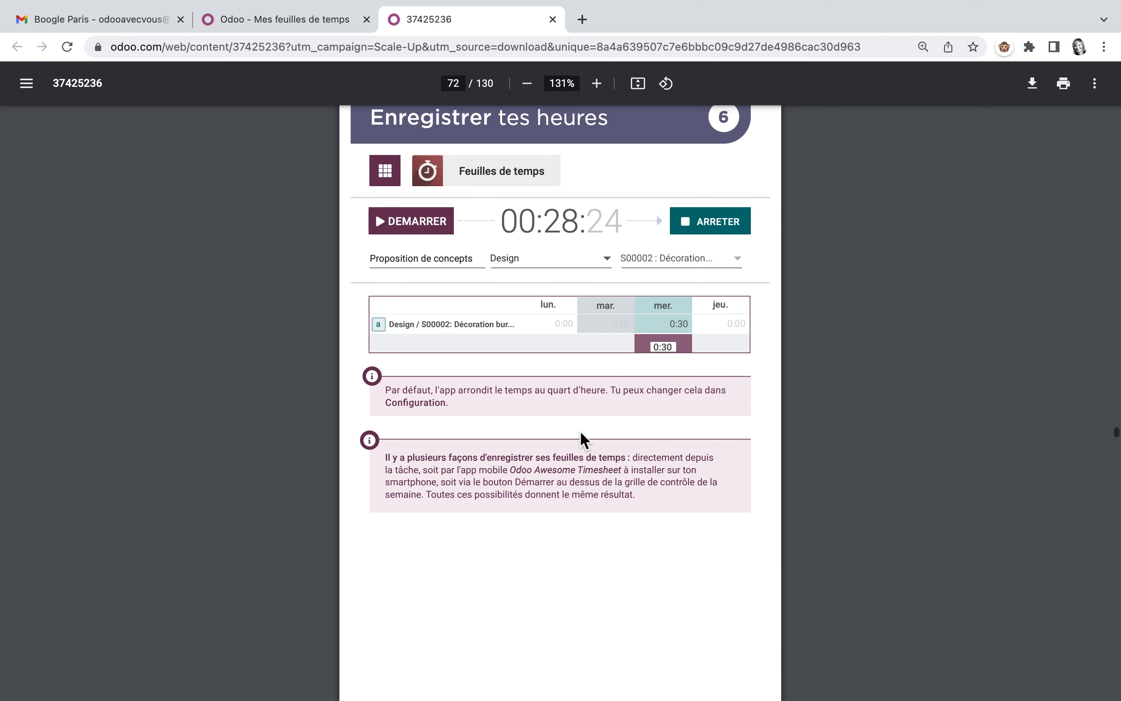
scroll(581, 438, down, 8)
scroll(581, 438, down, 5)
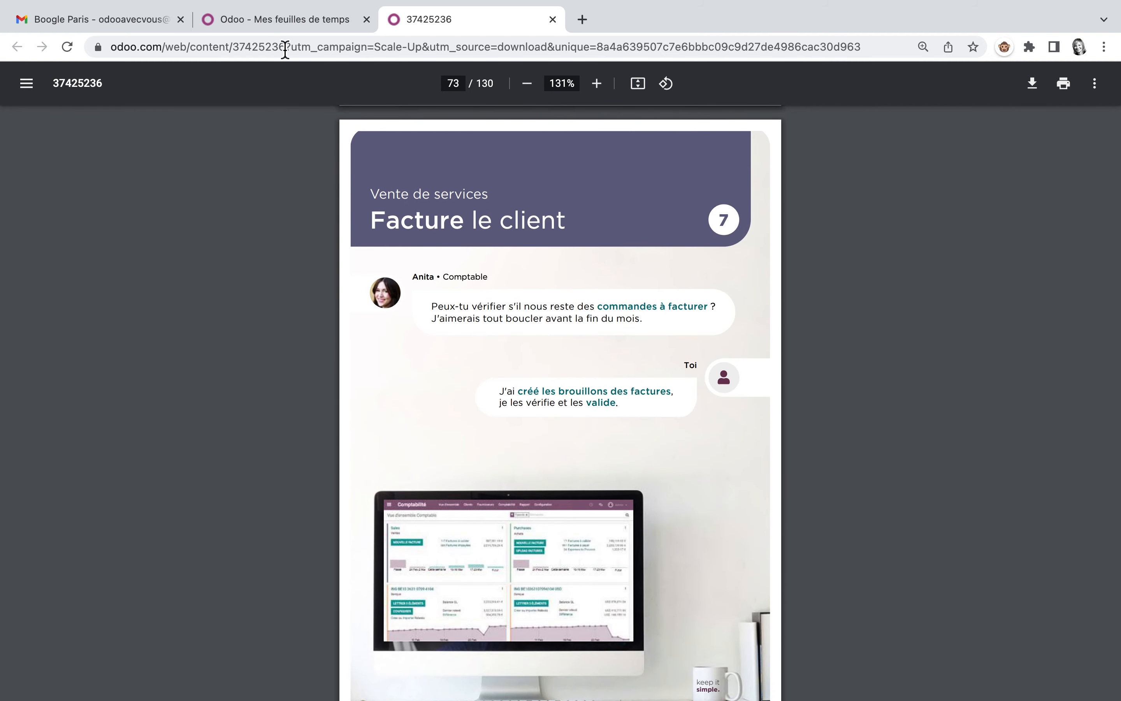
click(277, 19)
click(619, 162)
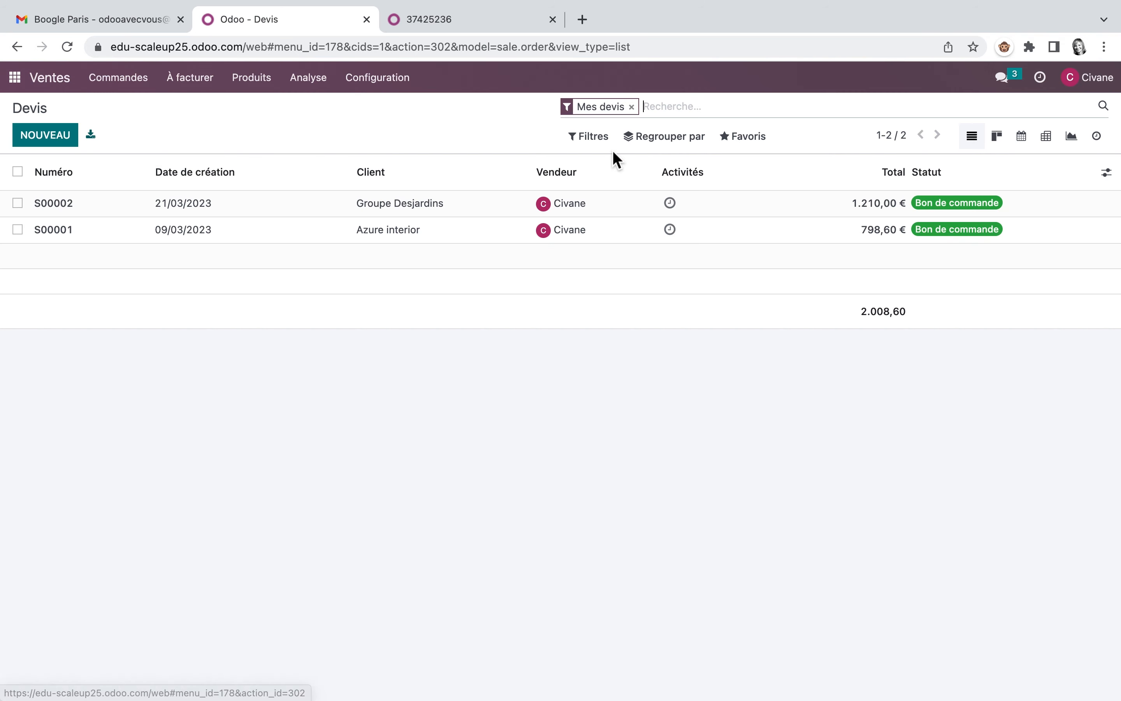
click(207, 217)
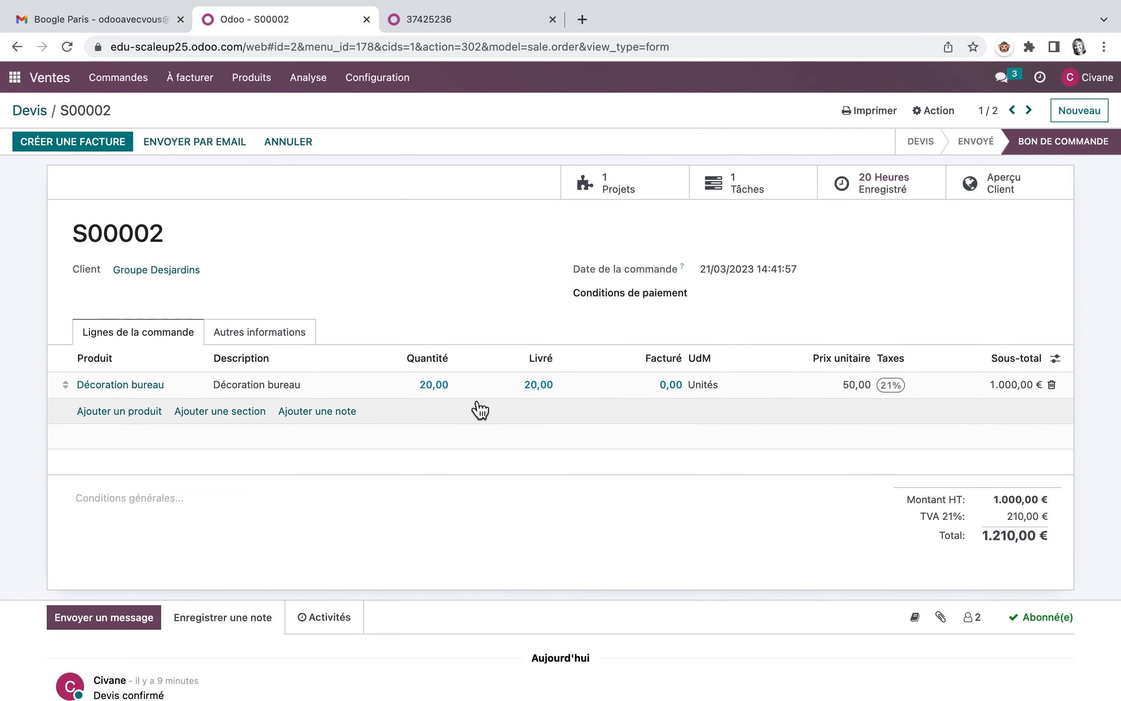
Step: From the orders to invoice, create and display a Facture normale for the Groupe Desjardins order S00002
click(191, 80)
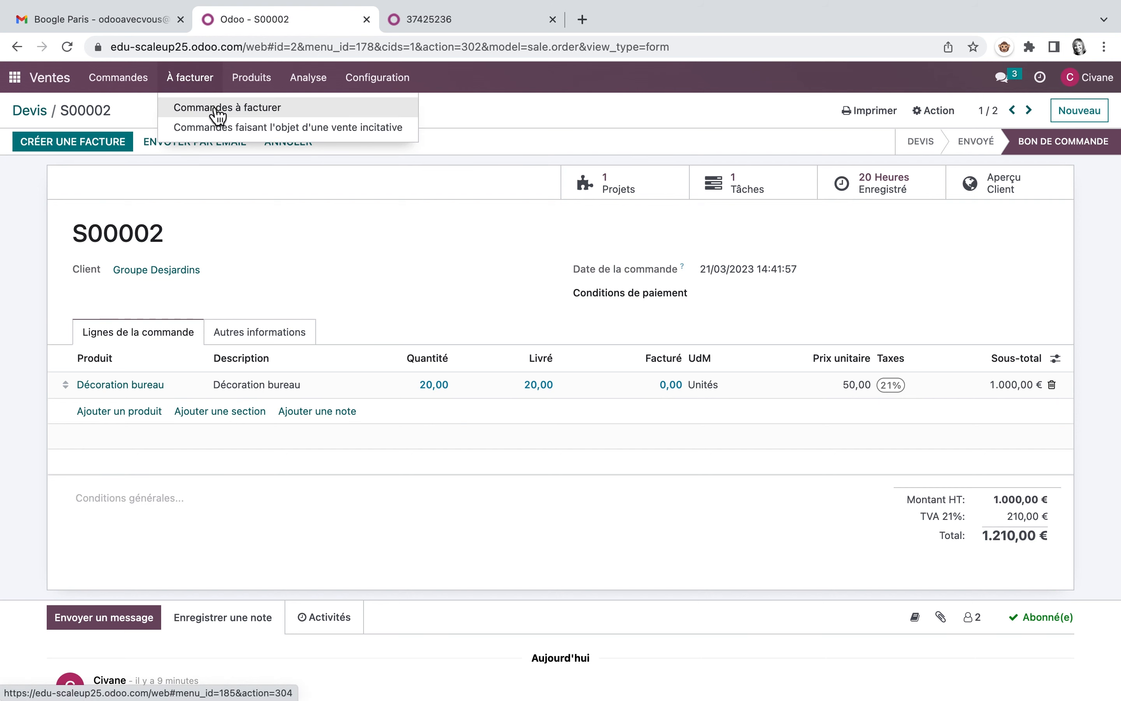
click(212, 106)
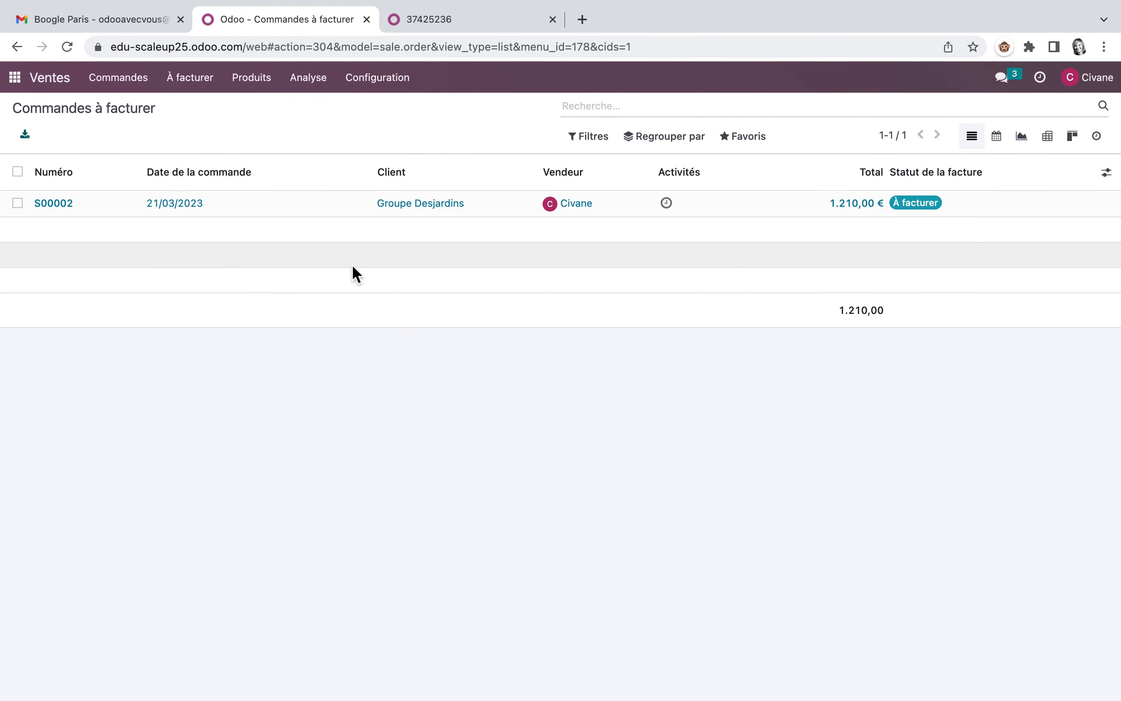
click(434, 211)
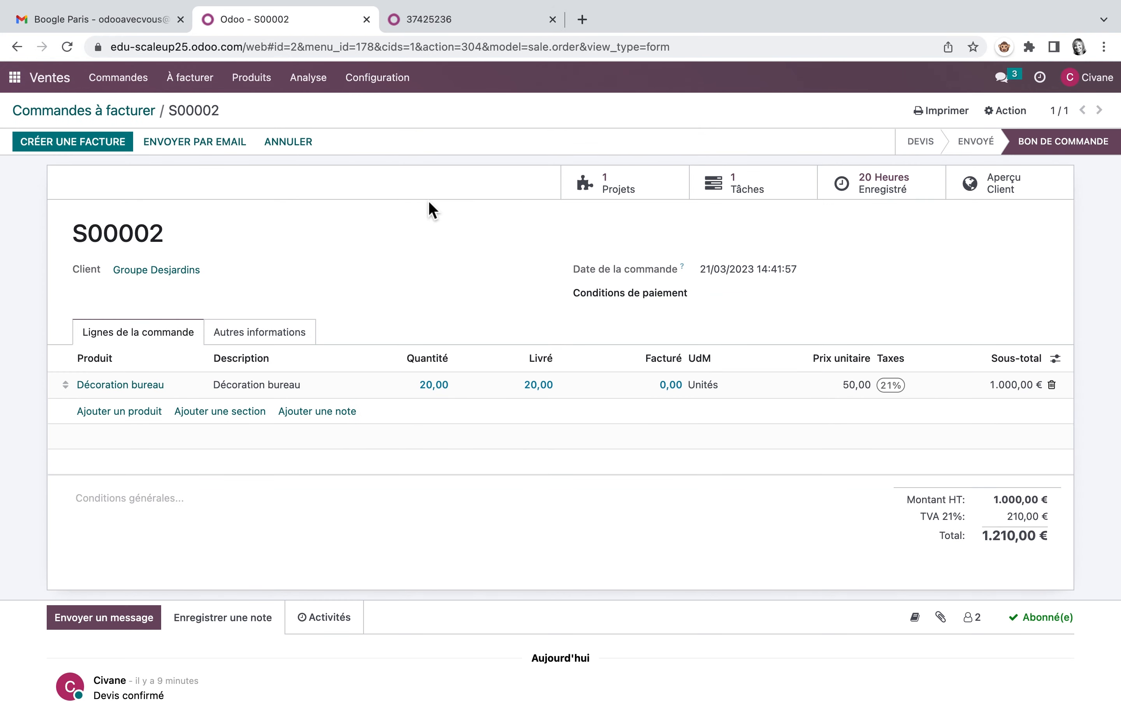
click(75, 148)
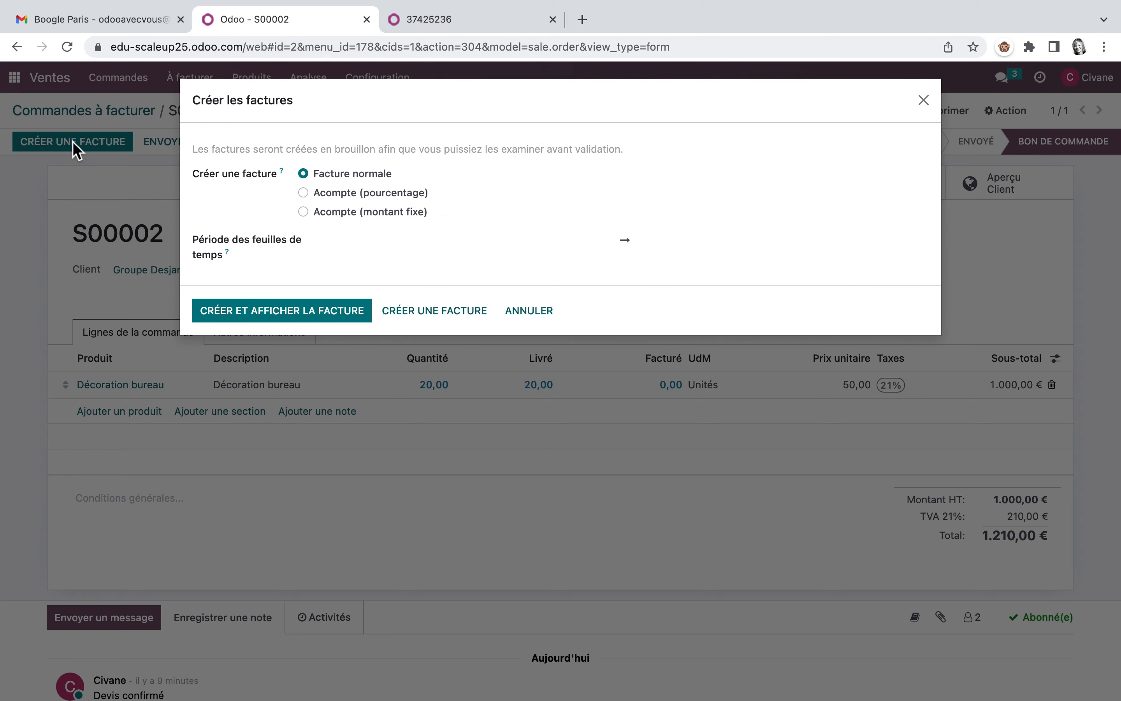
click(310, 310)
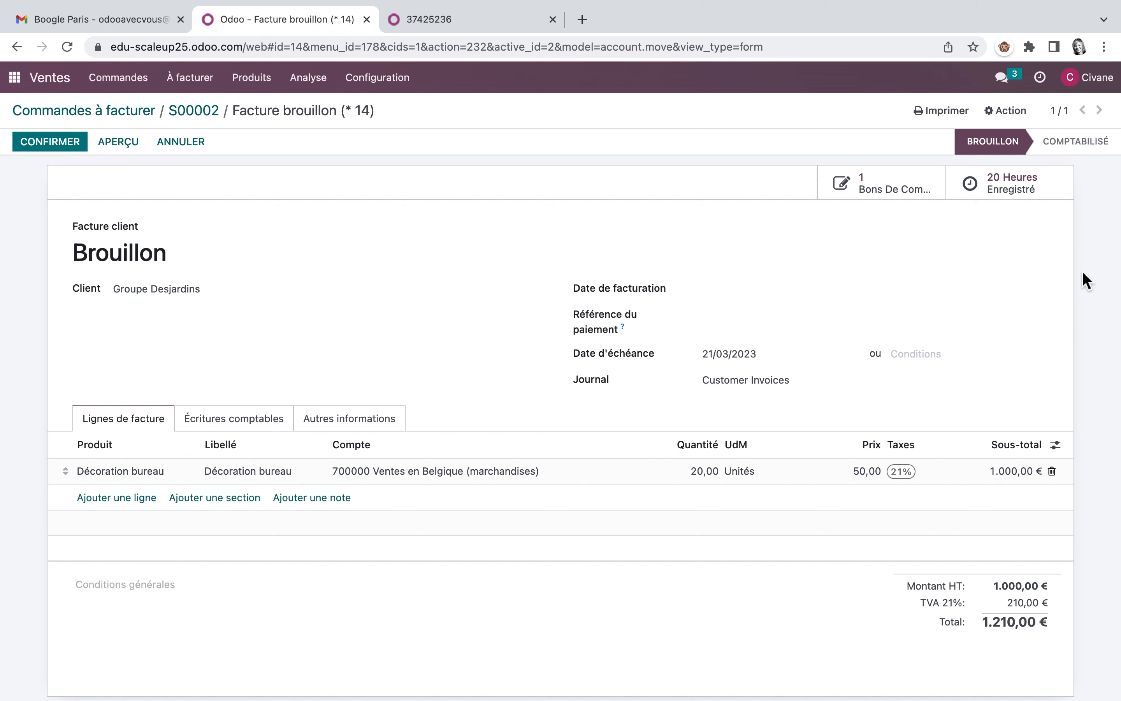
Step: Open the draft Groupe Desjardins customer invoice in Comptabilité and confirm it
click(15, 78)
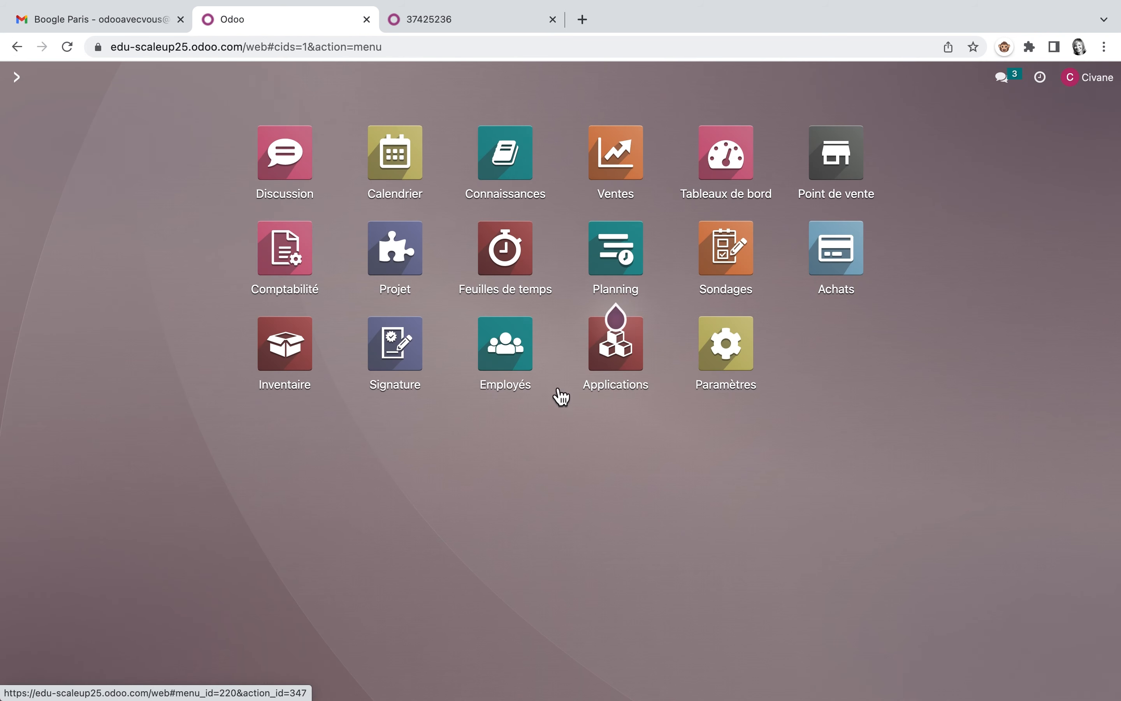
click(307, 274)
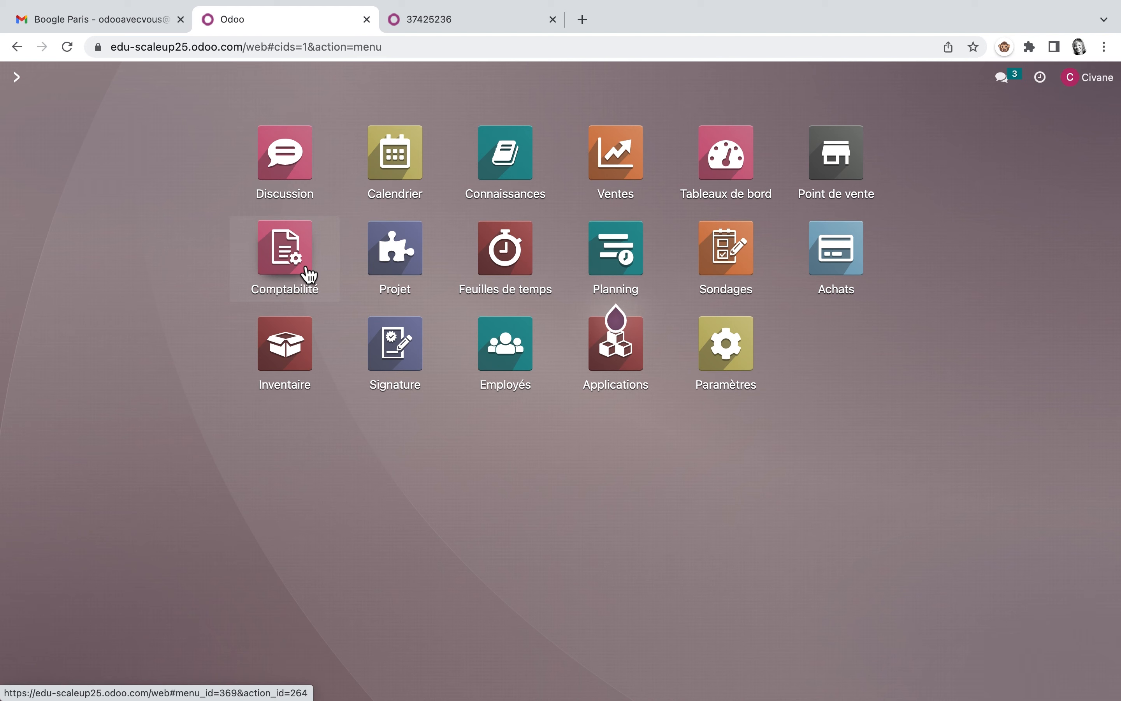
click(233, 77)
click(238, 108)
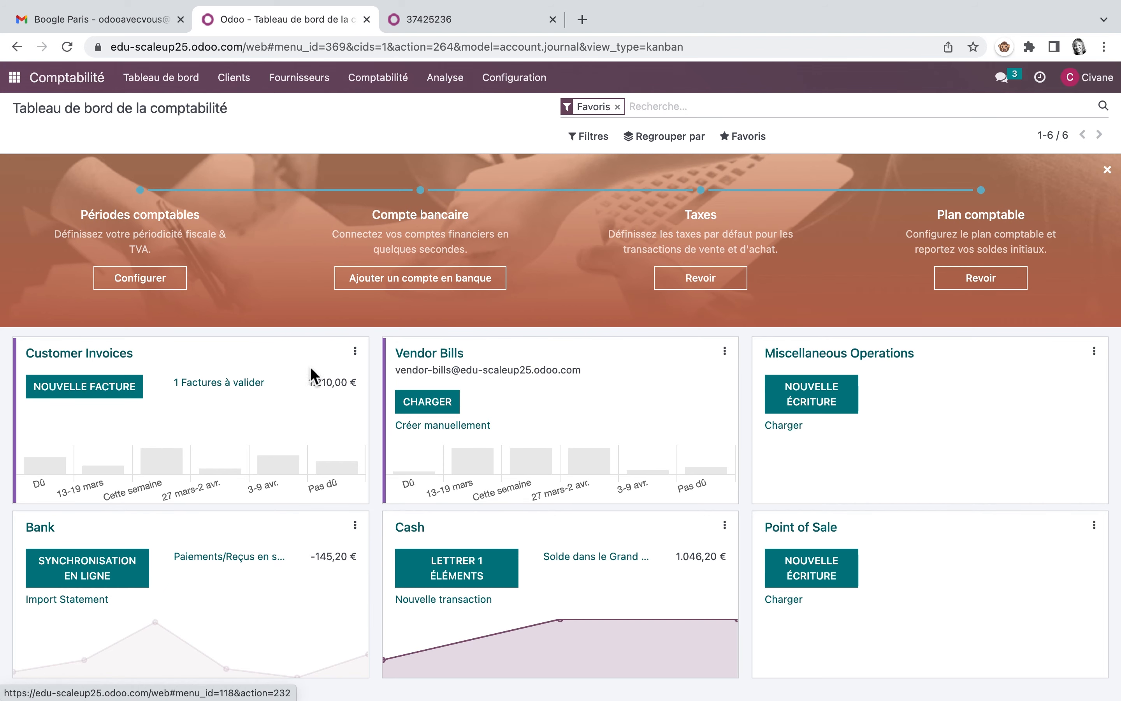
click(188, 392)
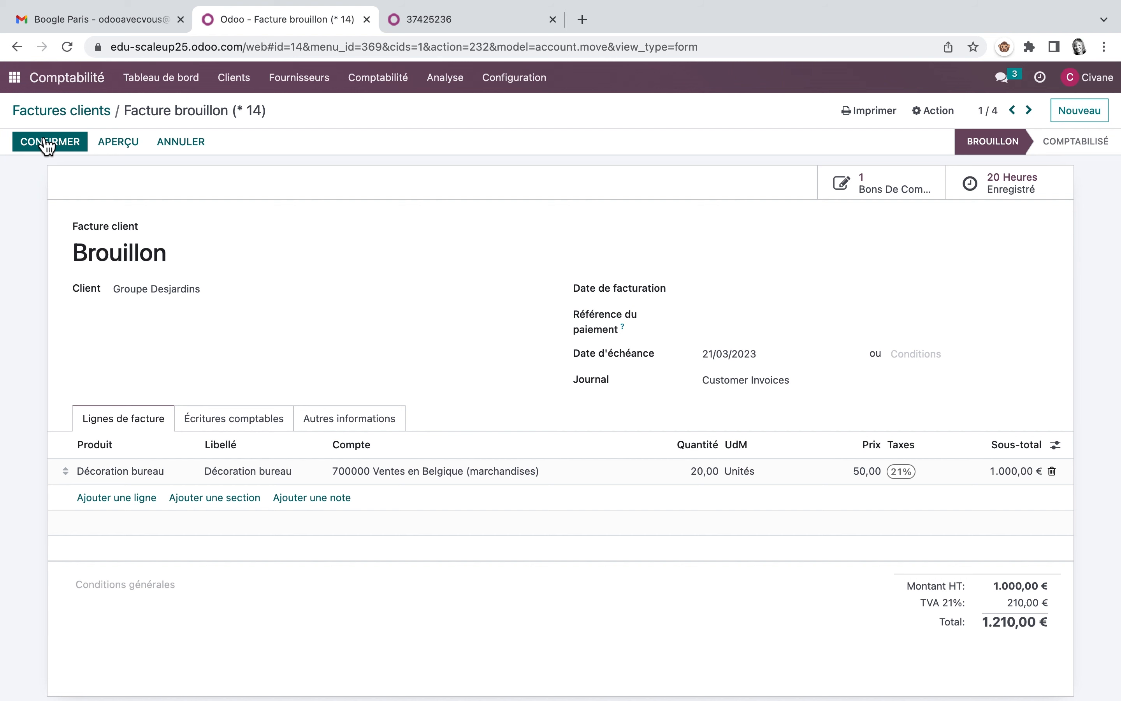
click(48, 143)
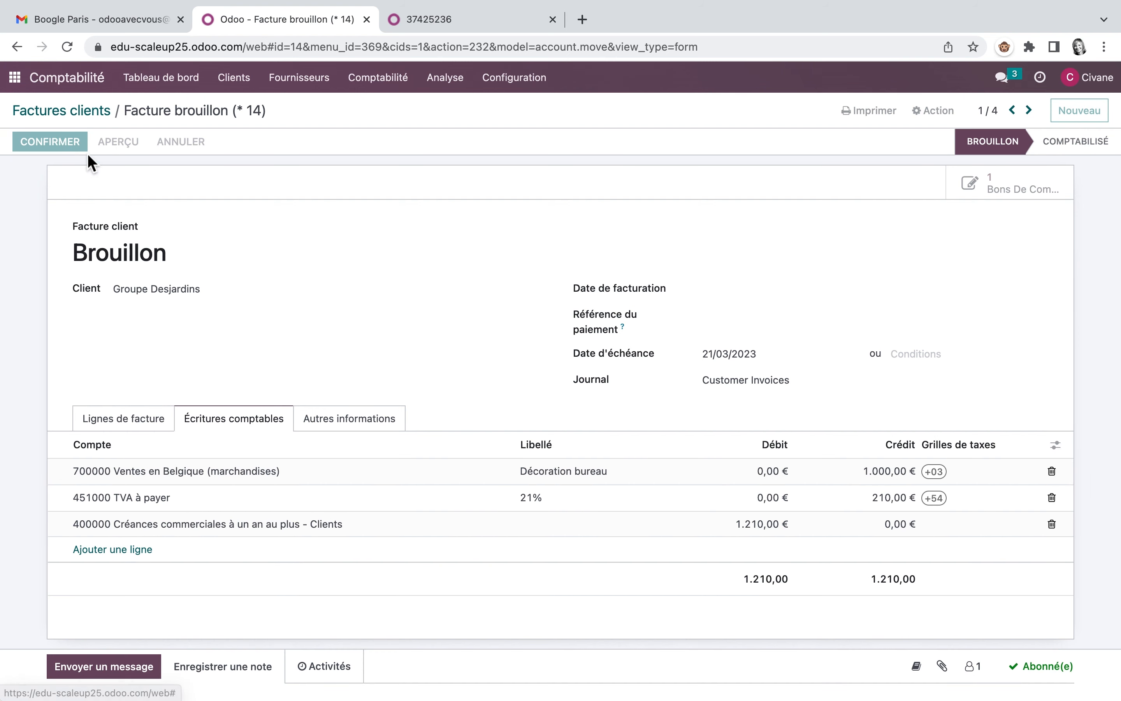
Step: Review the timesheet entries of the S00002 - Décoration bureau task in the Design project
click(14, 77)
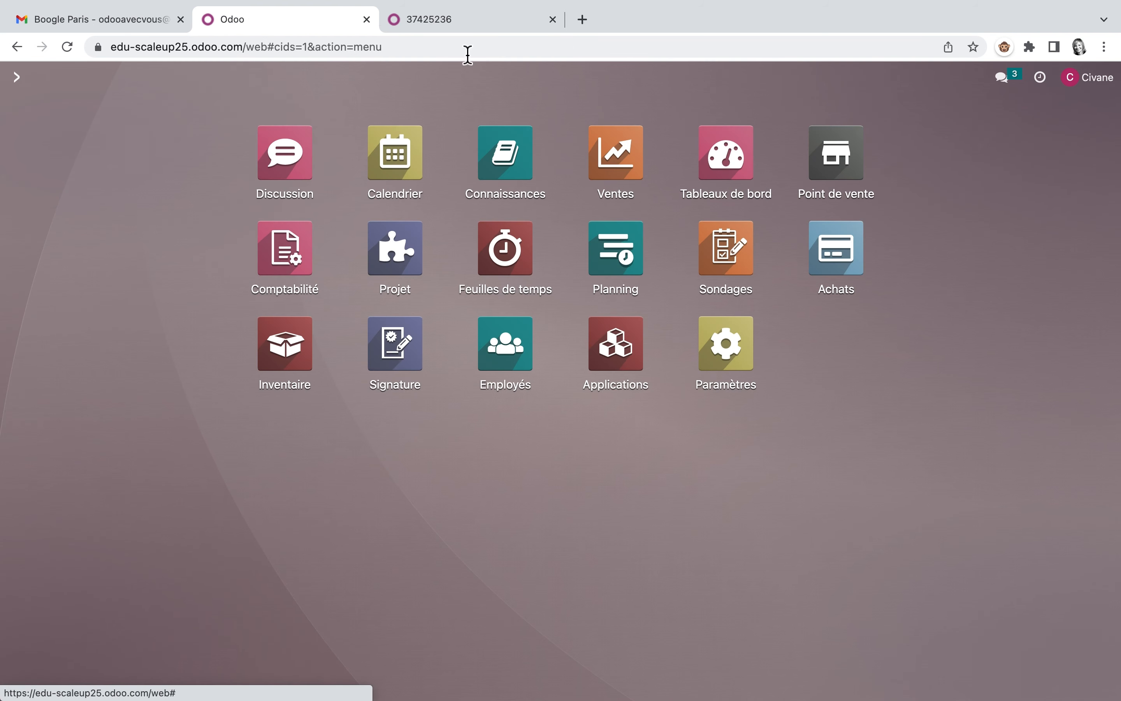
click(397, 253)
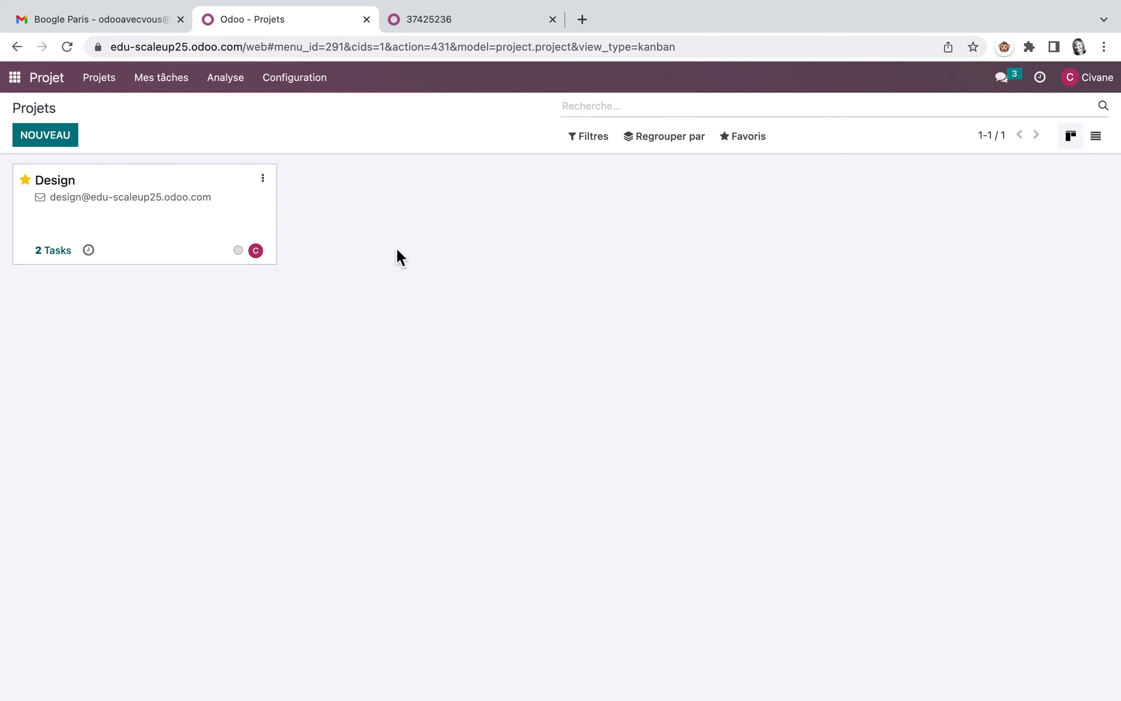
click(150, 258)
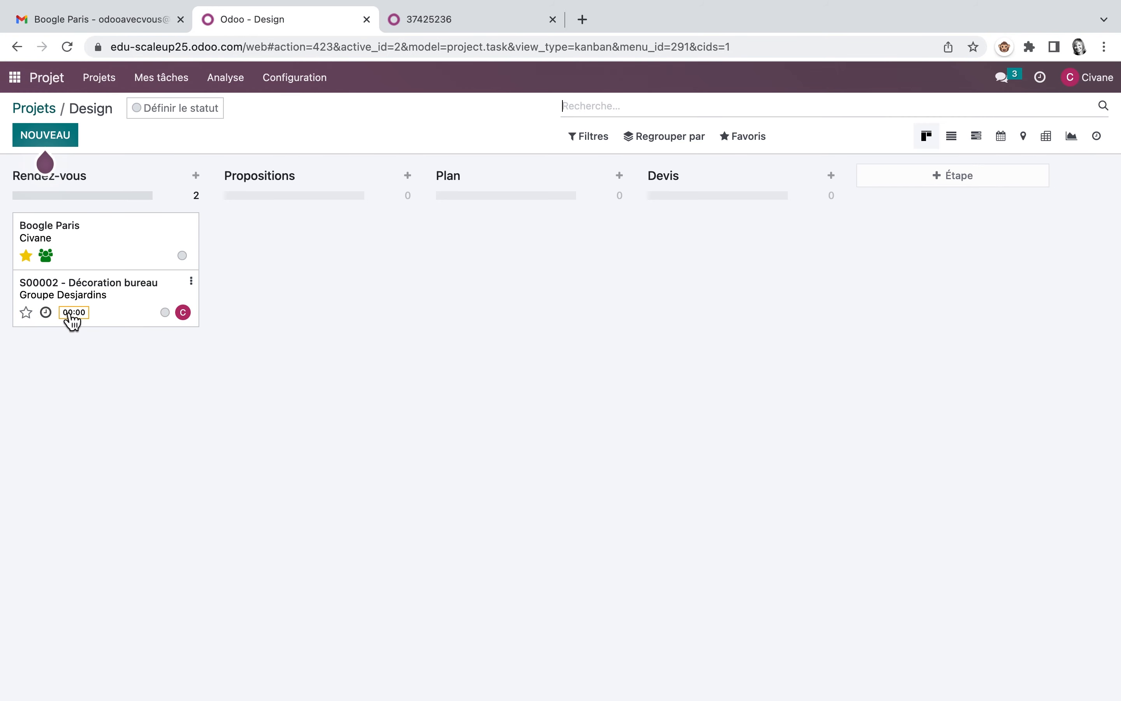
click(107, 308)
click(219, 436)
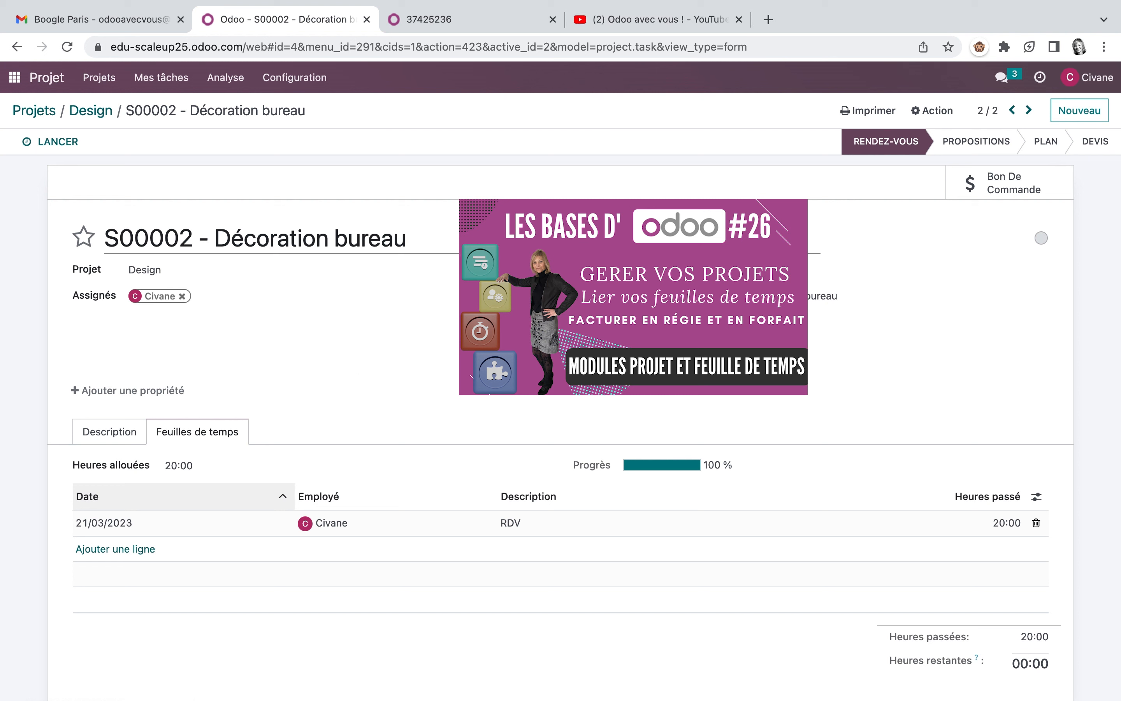
Step: Switch to YouTube and browse the recent videos of the Odoo avec vous ! channel
click(698, 19)
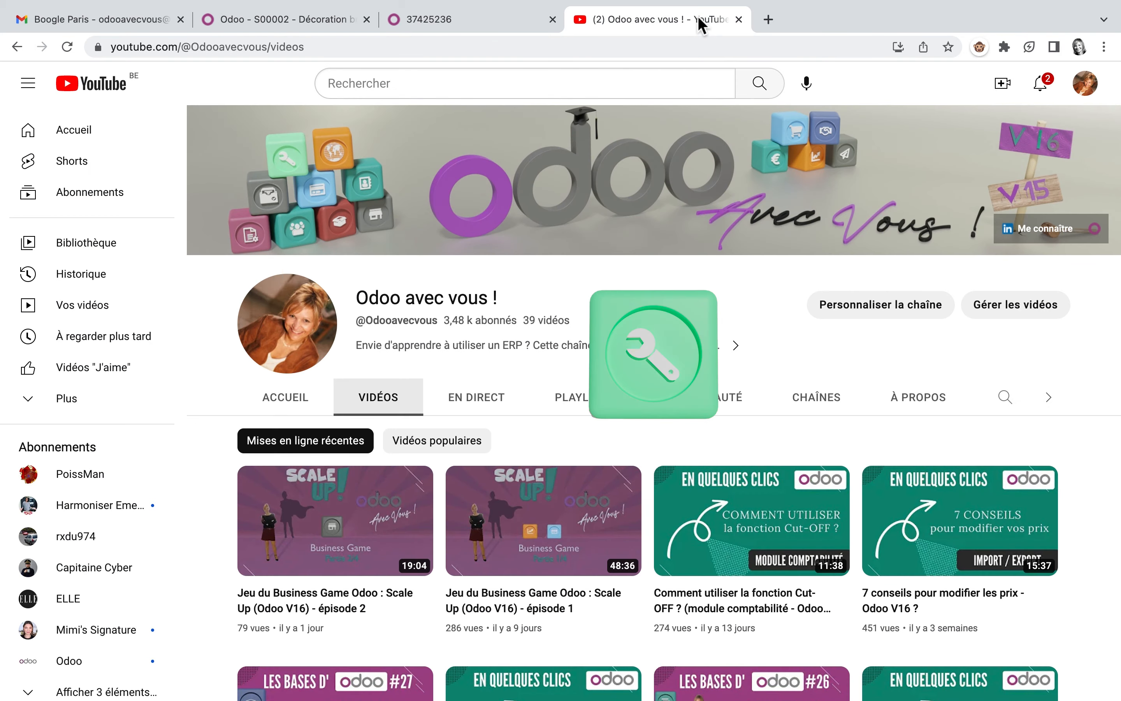
scroll(672, 343, down, 2)
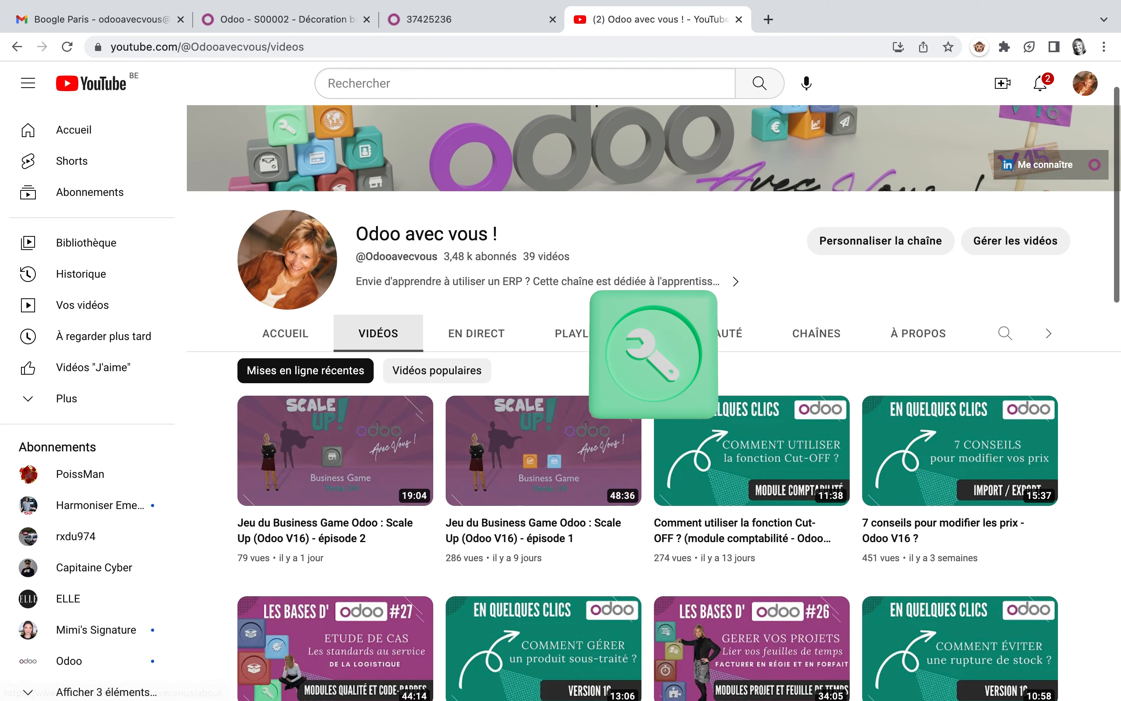
scroll(688, 366, down, 2)
scroll(688, 366, down, 2)
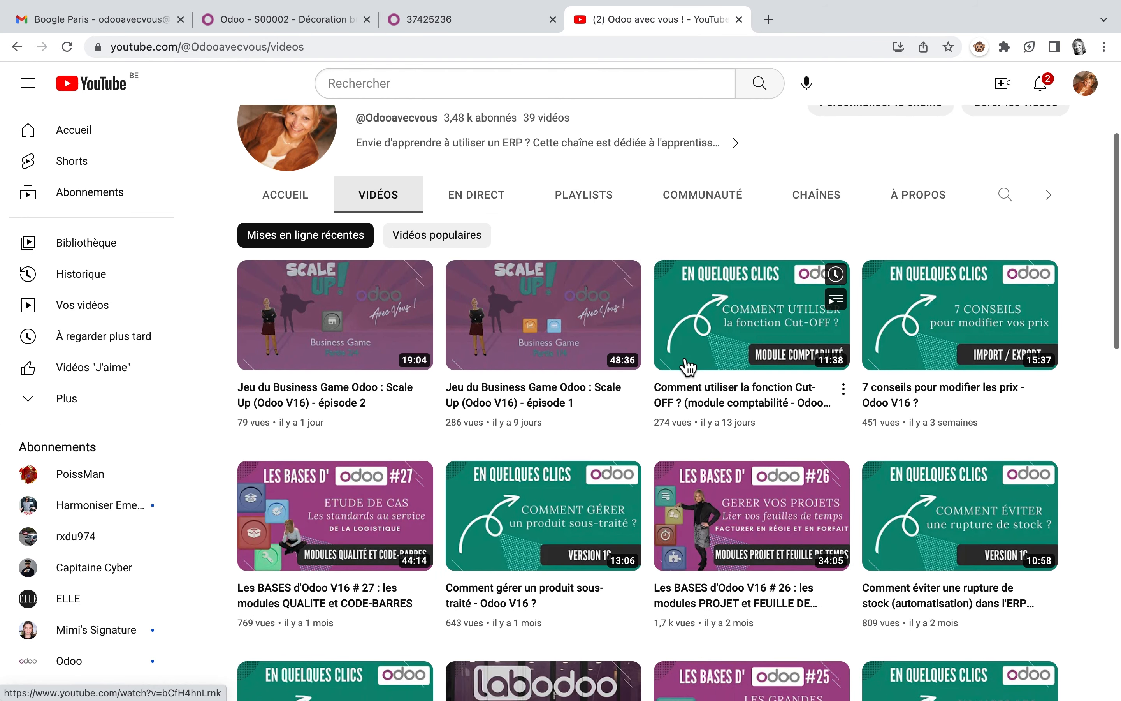
scroll(688, 365, down, 2)
scroll(687, 367, down, 4)
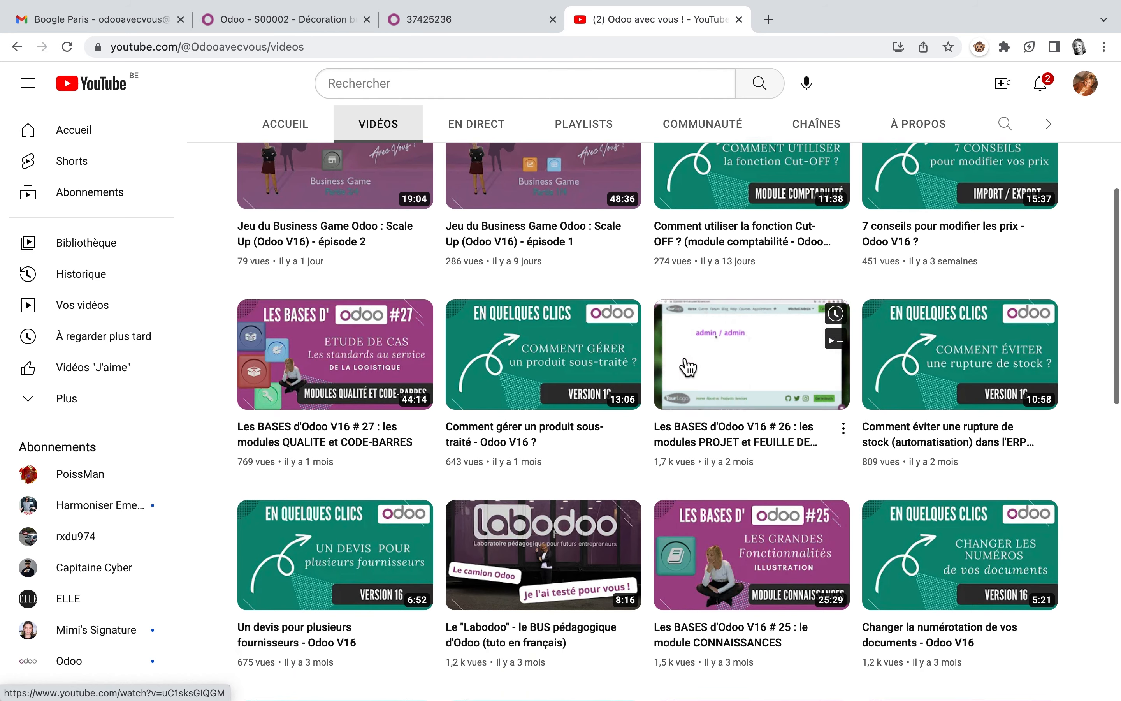
scroll(684, 364, down, 1)
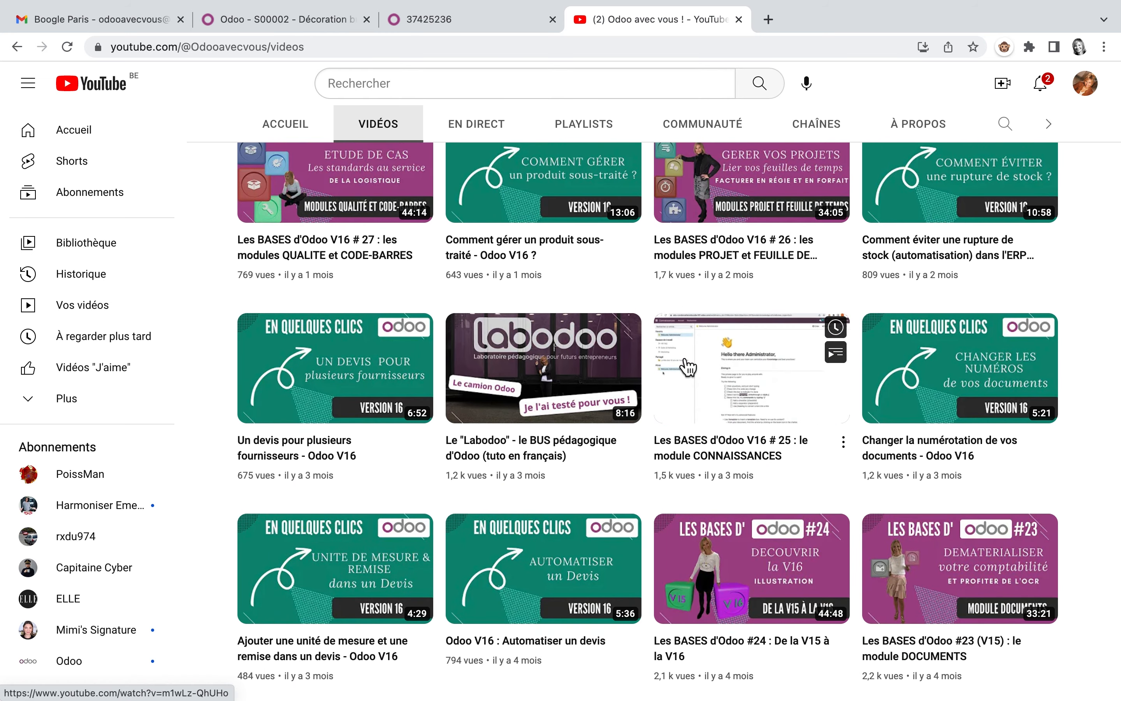
scroll(688, 367, up, 4)
scroll(688, 368, up, 7)
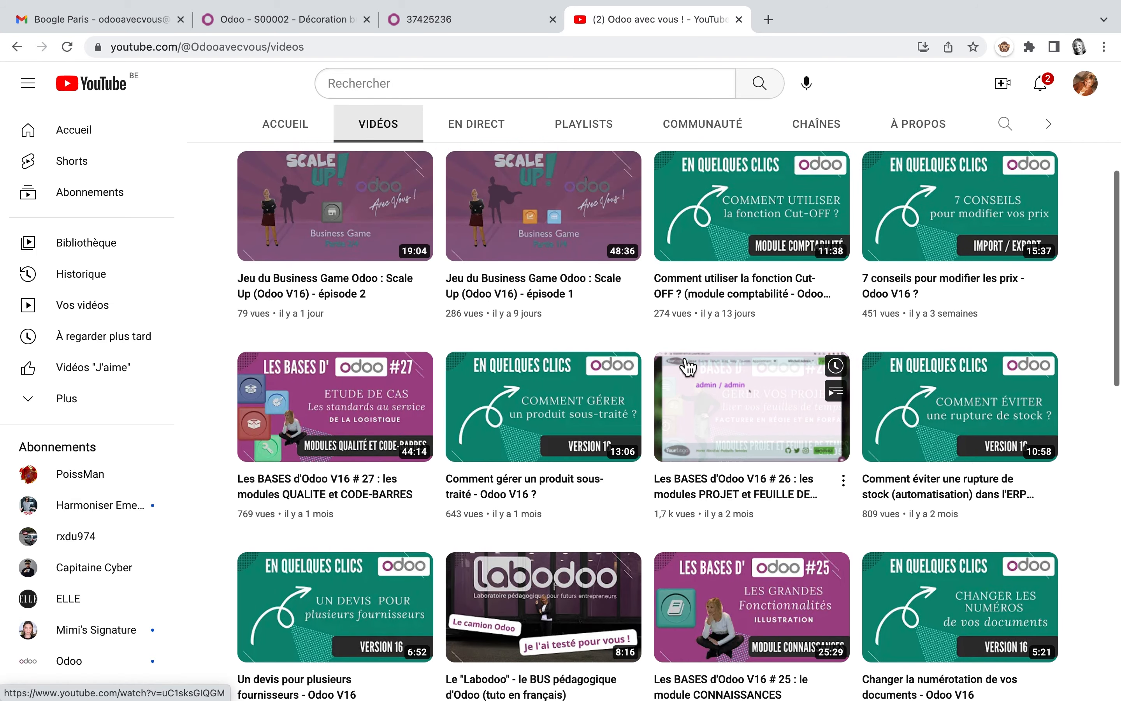
scroll(687, 368, up, 2)
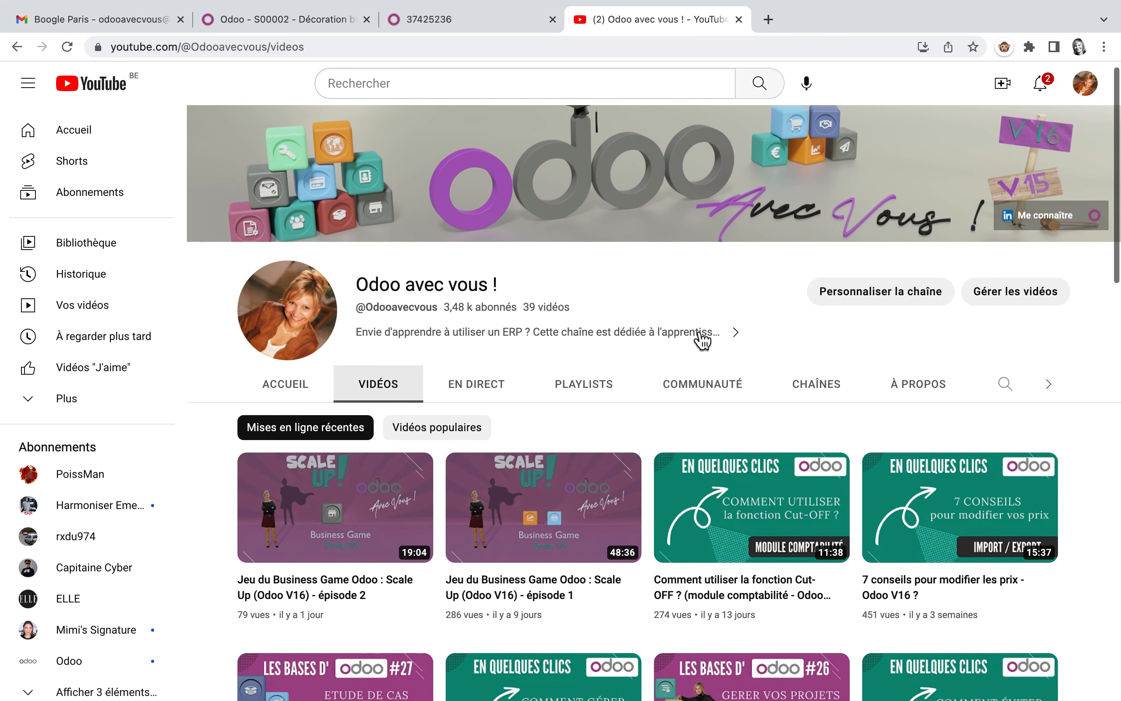